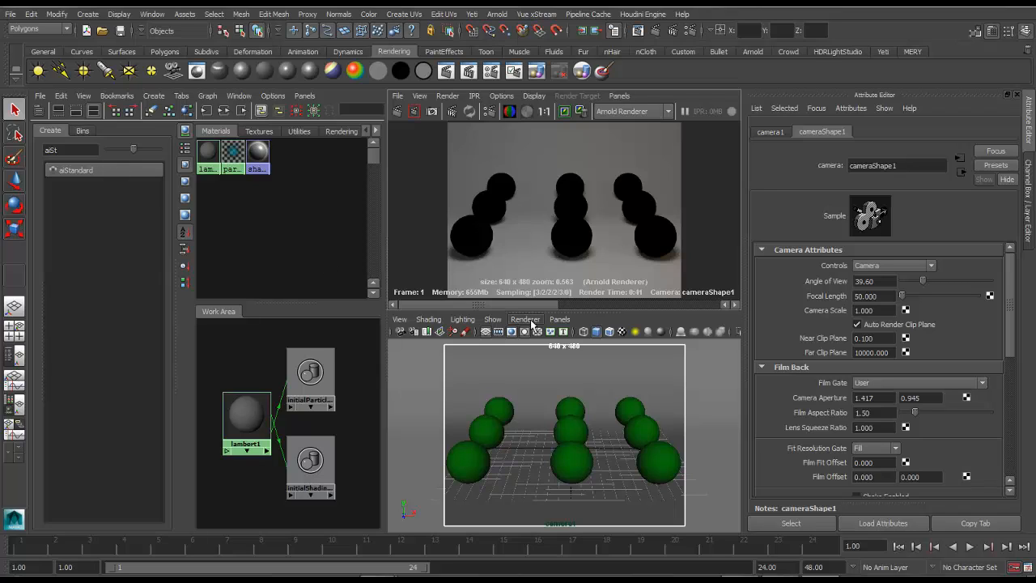
- Switch the viewport to the persp camera and look over the lights, curved backdrop and spheres
{"action": "left_click", "coordinate": [565, 321]}
{"action": "mouse_move", "coordinate": [583, 336]}
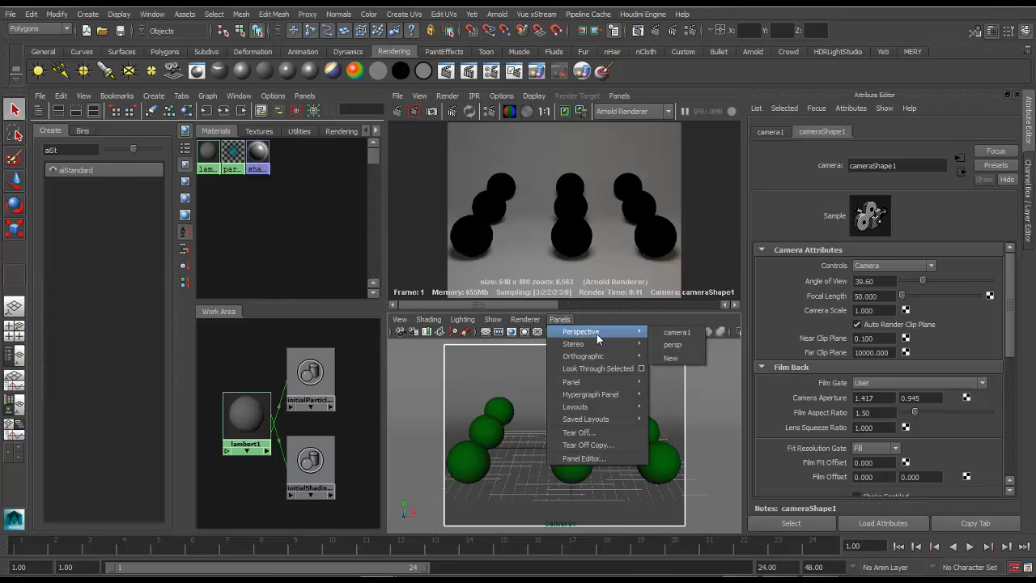
{"action": "left_click", "coordinate": [668, 348]}
{"action": "scroll", "coordinate": [571, 342], "scroll_direction": "down", "scroll_amount": 10}
{"action": "left_click_drag", "start_coordinate": [580, 381], "coordinate": [484, 414], "text": "alt"}
{"action": "scroll", "coordinate": [649, 367], "scroll_direction": "down", "scroll_amount": 2}
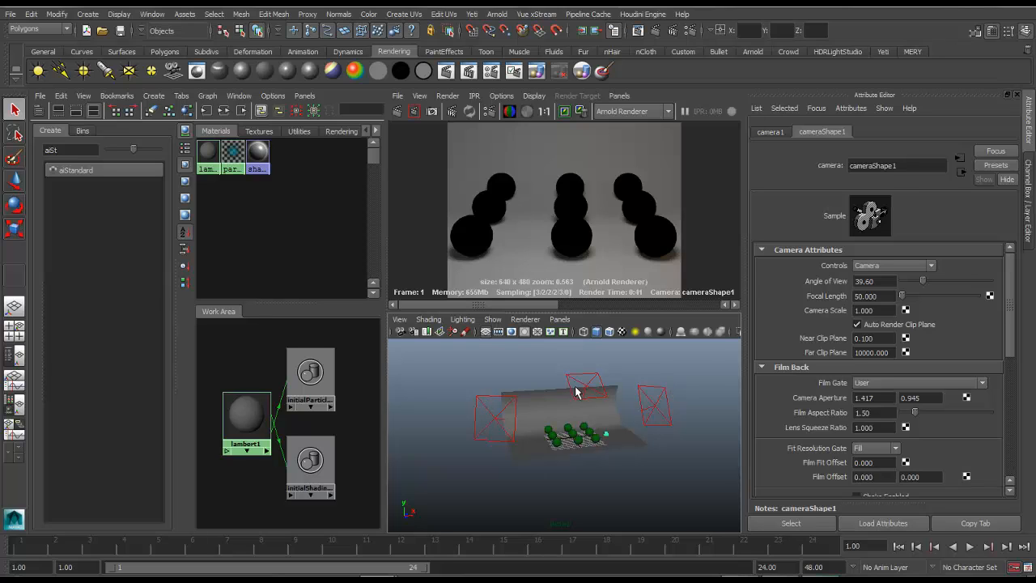
{"action": "left_click_drag", "start_coordinate": [593, 386], "coordinate": [594, 410], "text": "alt"}
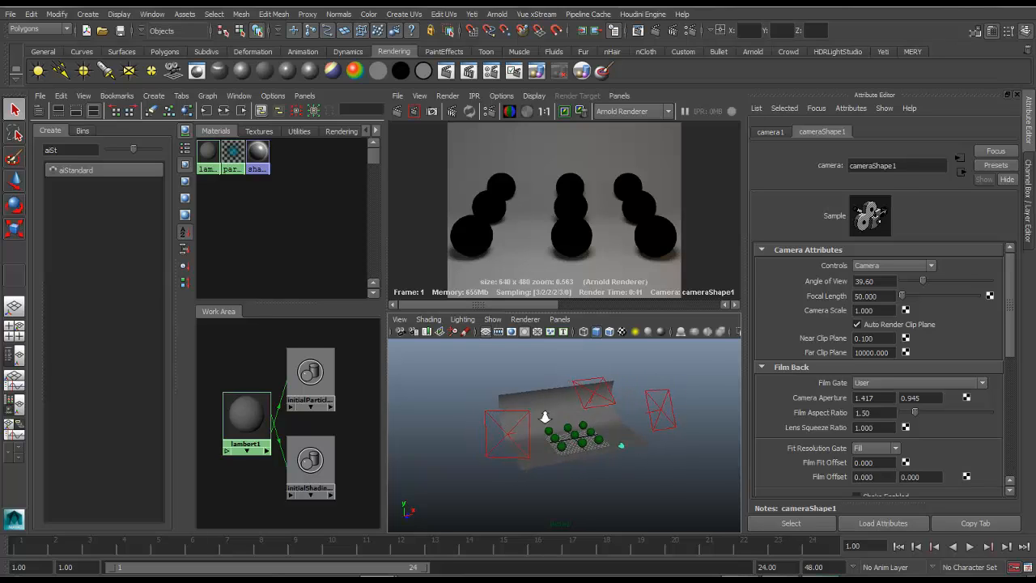
{"action": "right_click_drag", "start_coordinate": [543, 416], "coordinate": [606, 489], "text": "alt"}
{"action": "left_click_drag", "start_coordinate": [606, 489], "coordinate": [628, 489], "text": "alt"}
{"action": "left_click_drag", "start_coordinate": [583, 439], "coordinate": [532, 421], "text": "alt"}
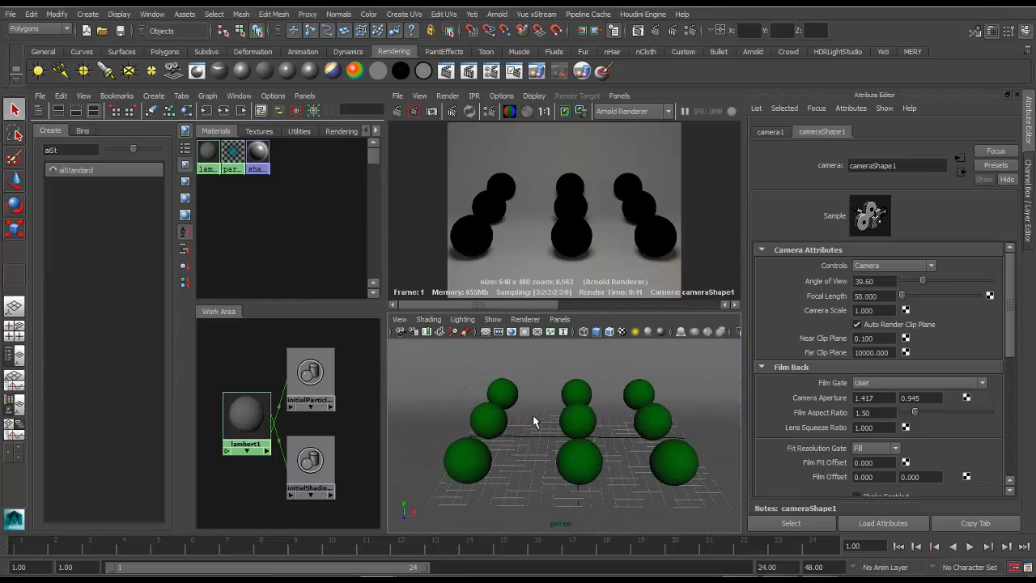
- Create an aiStandard material for the curved backdrop plane and set its diffuse roughness to 1
{"action": "left_click", "coordinate": [437, 377]}
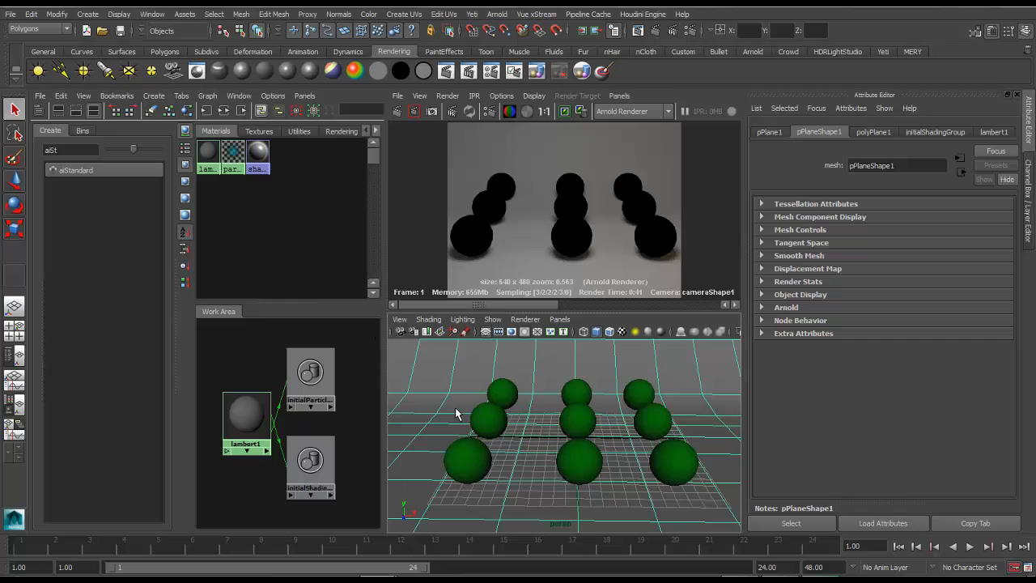
{"action": "left_click", "coordinate": [117, 170]}
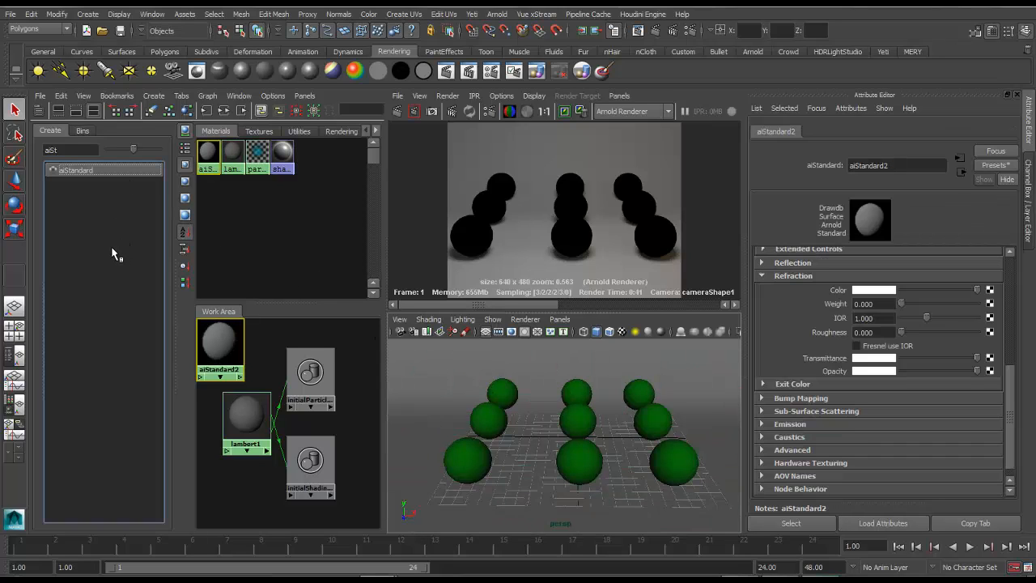
{"action": "scroll", "coordinate": [773, 312], "scroll_direction": "up", "scroll_amount": 2}
{"action": "scroll", "coordinate": [779, 316], "scroll_direction": "up", "scroll_amount": 10}
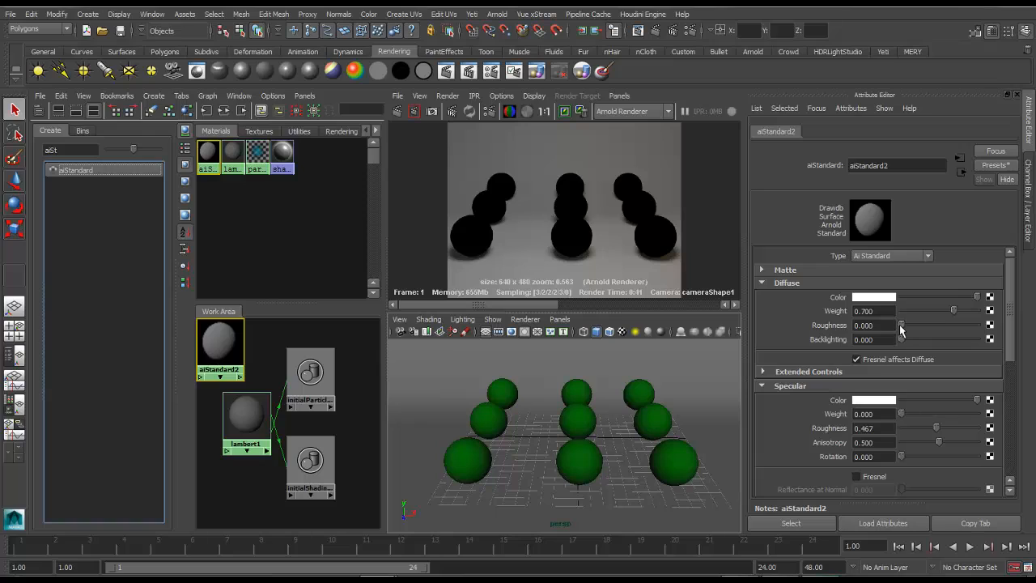
{"action": "left_click_drag", "start_coordinate": [901, 325], "coordinate": [1024, 329]}
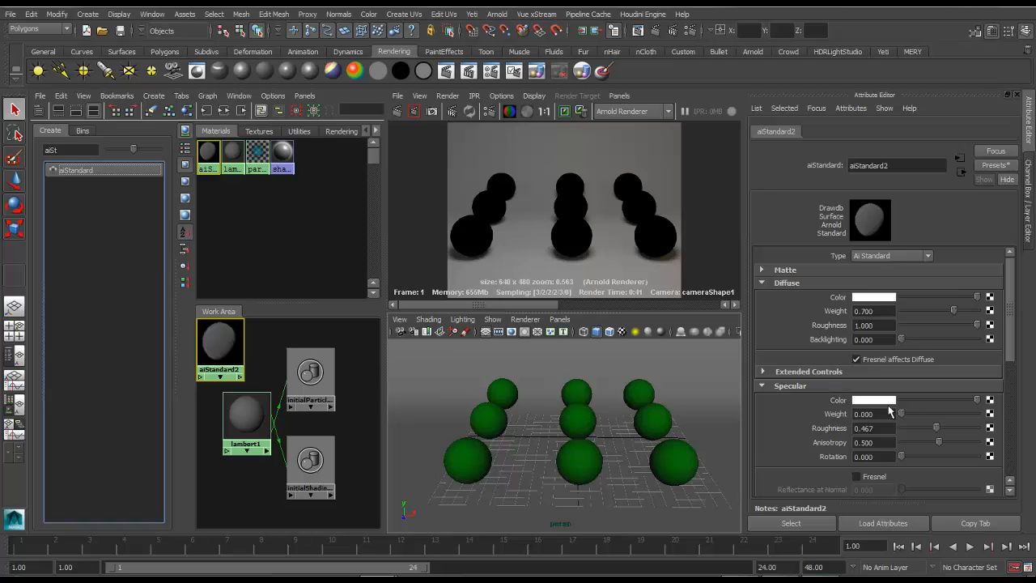
{"action": "left_click", "coordinate": [803, 387]}
{"action": "left_click", "coordinate": [794, 412]}
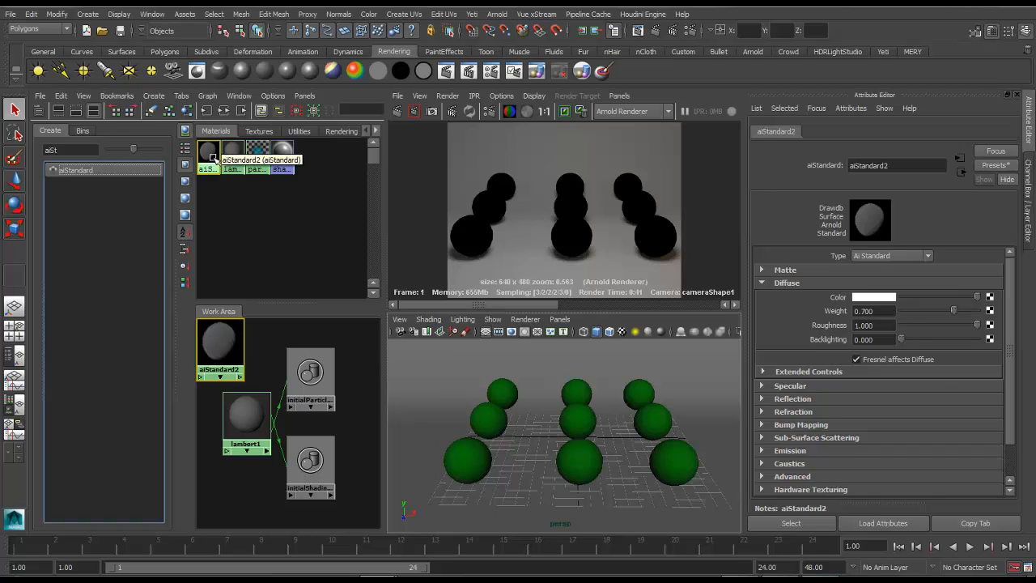
- Assign the new aiStandard material to the backdrop plane and rename the material MattMeterial
{"action": "key", "text": "alt+b"}
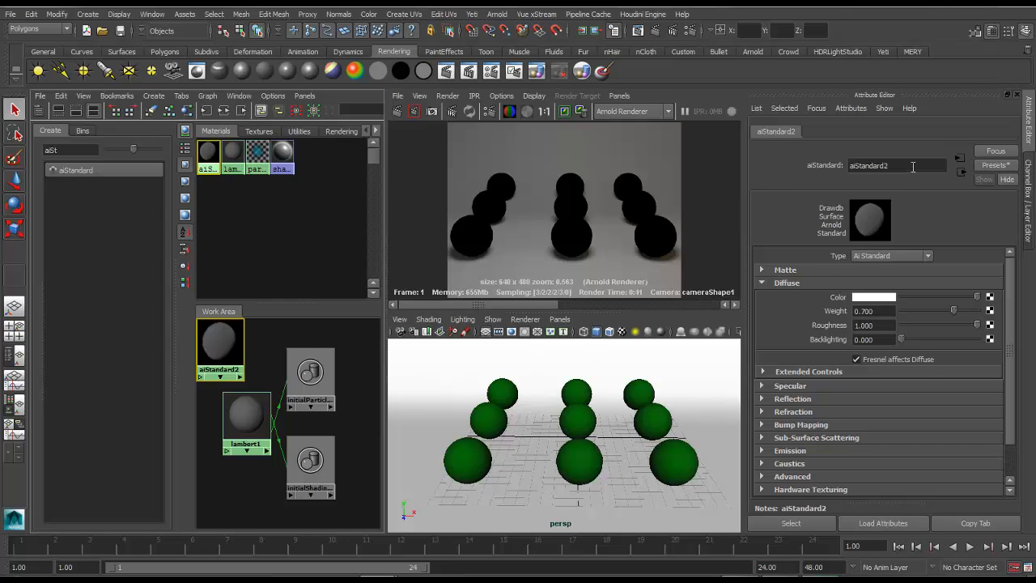
{"action": "double_click", "coordinate": [912, 166]}
{"action": "type", "text": "MattMeterial"}
{"action": "key", "text": "Return"}
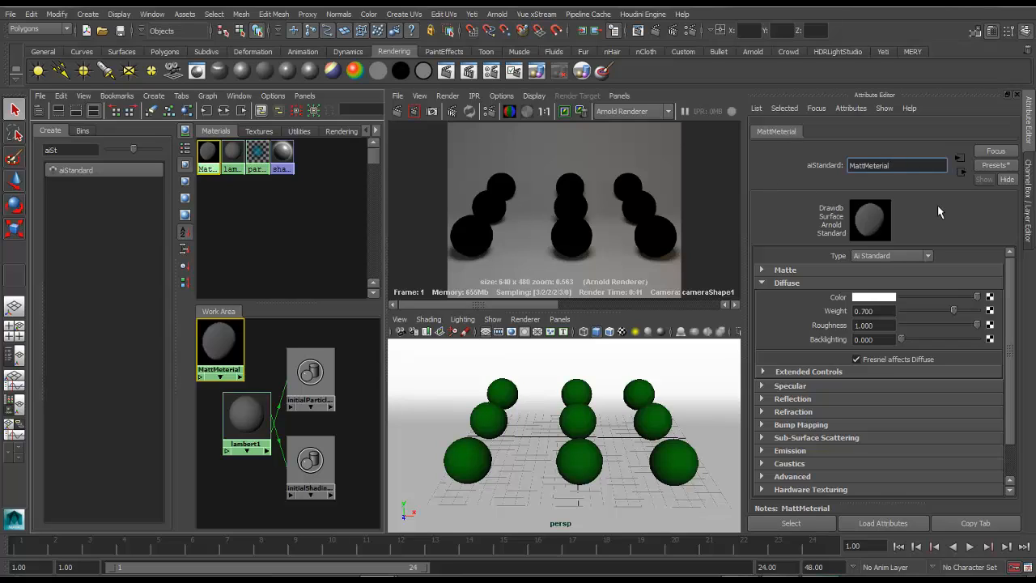
{"action": "left_click", "coordinate": [994, 167]}
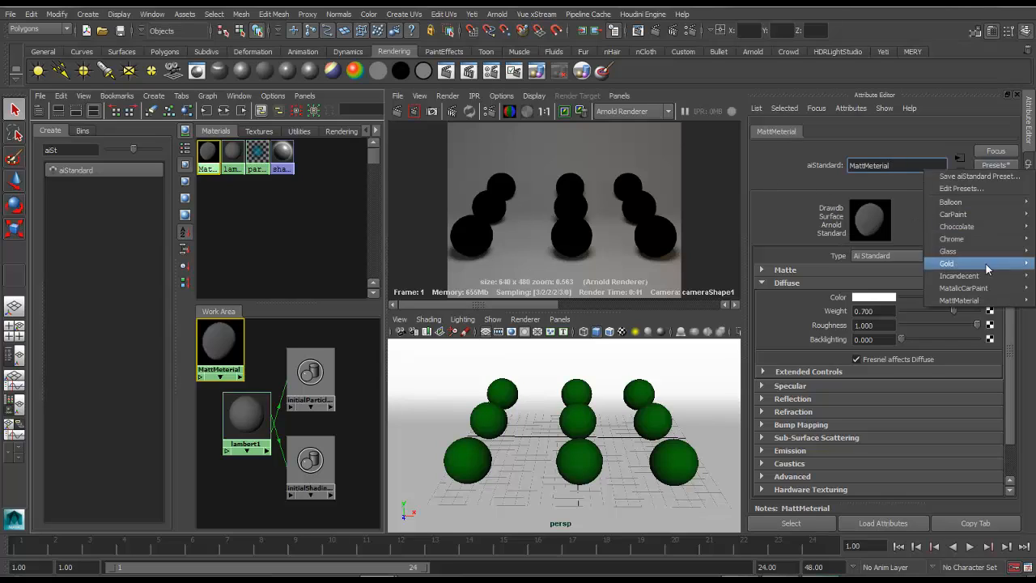
{"action": "mouse_move", "coordinate": [991, 300]}
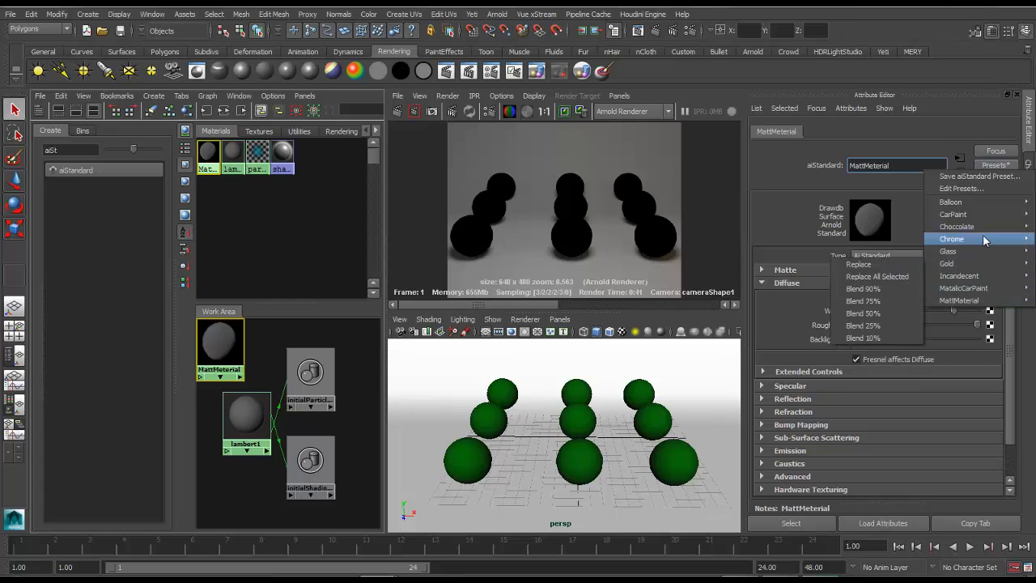
{"action": "left_click", "coordinate": [968, 178]}
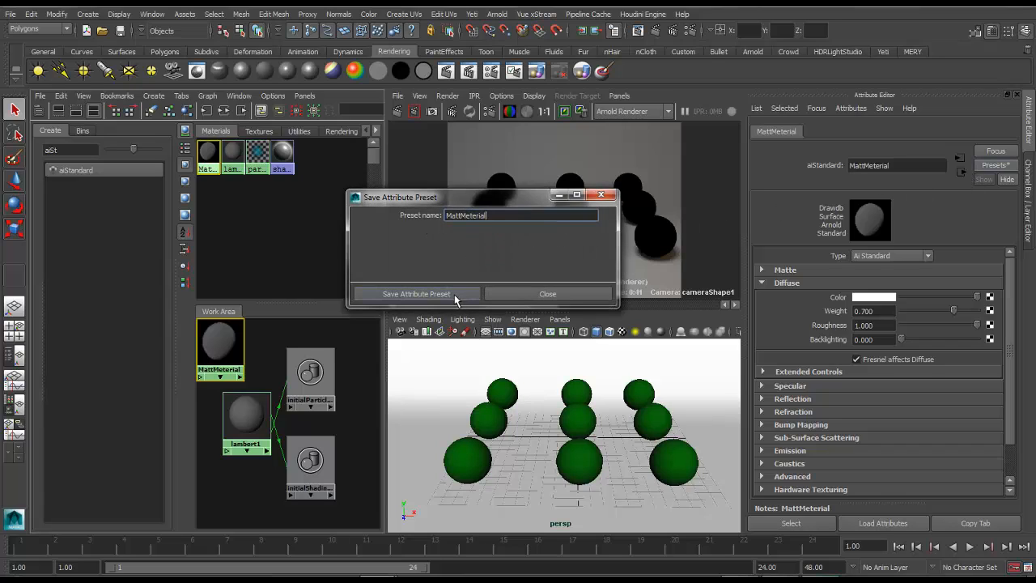
{"action": "left_click", "coordinate": [534, 296]}
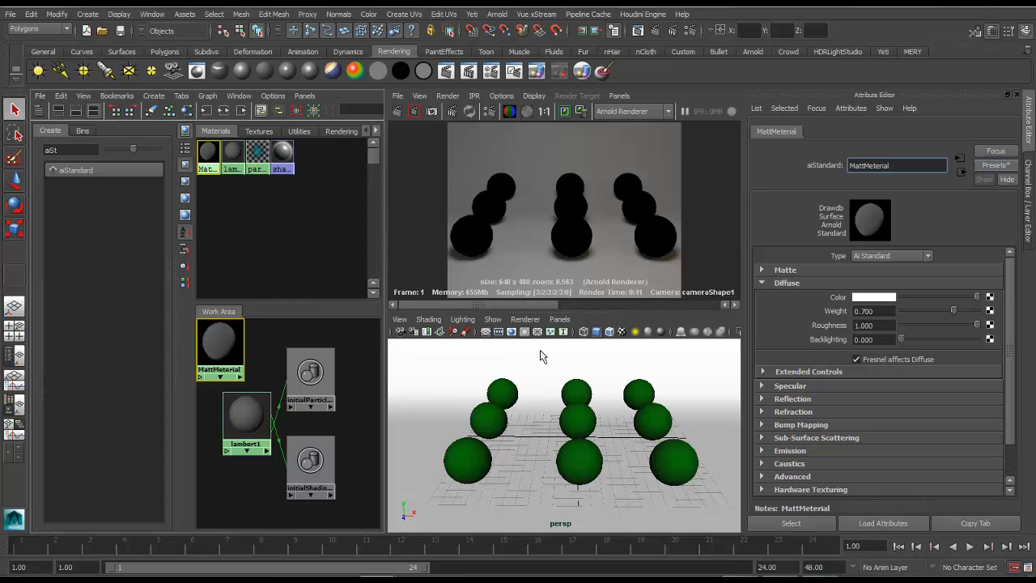
- Create a second aiStandard material for the front-left sphere and name it Chrome
{"action": "mouse_move", "coordinate": [559, 398]}
{"action": "left_mouse_down", "text": "alt"}
{"action": "mouse_move", "coordinate": [592, 410]}
{"action": "mouse_move", "coordinate": [566, 393]}
{"action": "left_mouse_up", "text": "alt"}
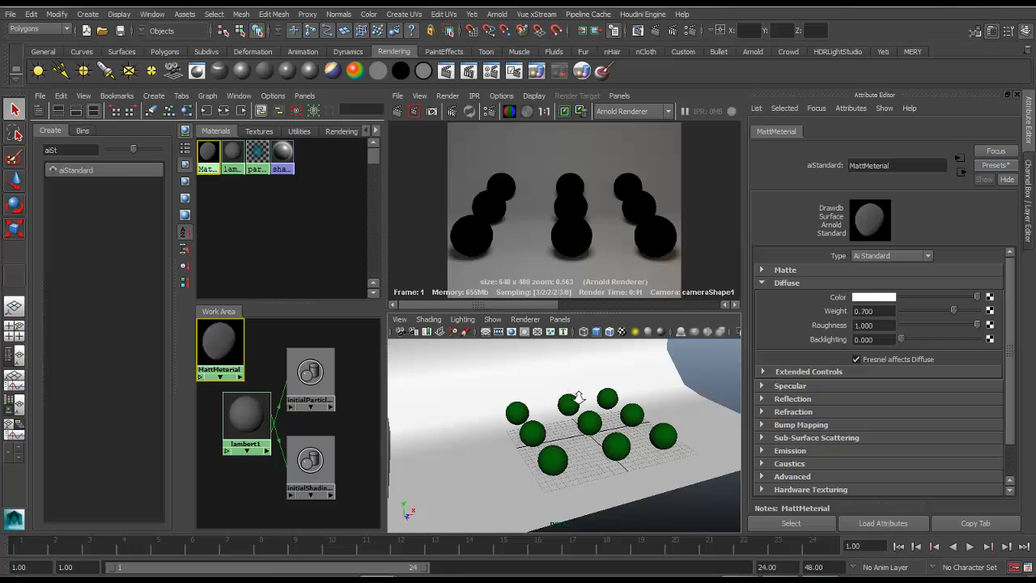
{"action": "right_click_drag", "start_coordinate": [578, 396], "coordinate": [608, 453], "text": "alt"}
{"action": "left_click_drag", "start_coordinate": [608, 453], "coordinate": [554, 451], "text": "alt"}
{"action": "right_click_drag", "start_coordinate": [554, 451], "coordinate": [550, 441], "text": "alt"}
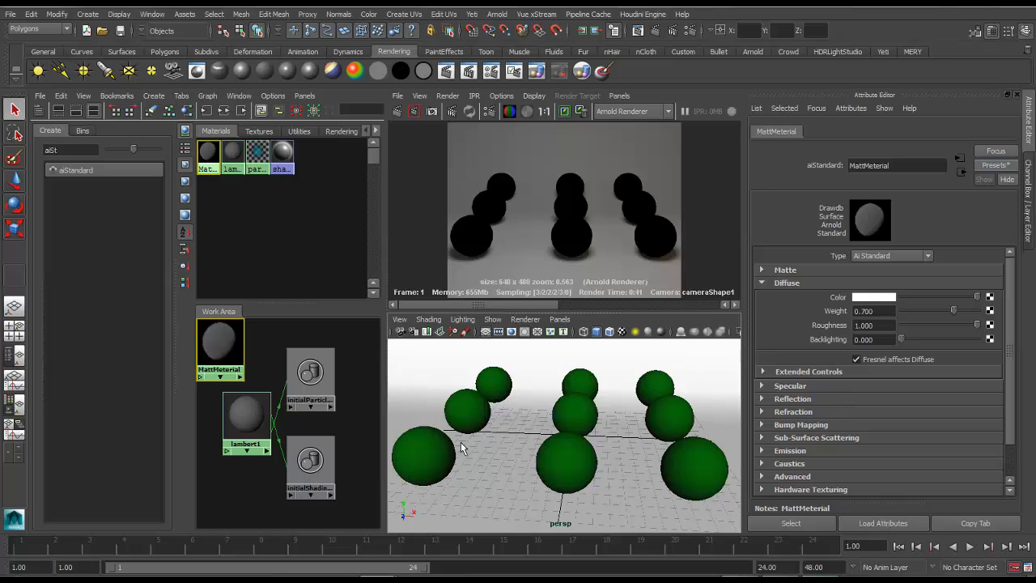
{"action": "left_click", "coordinate": [427, 450]}
{"action": "left_click_drag", "start_coordinate": [442, 450], "coordinate": [455, 445], "text": "alt"}
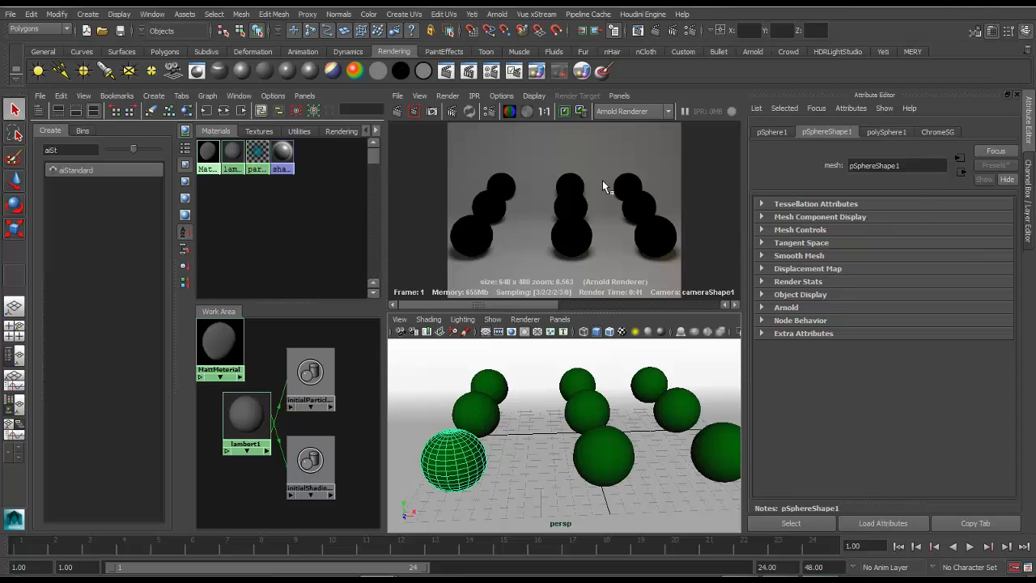
{"action": "left_click", "coordinate": [134, 173]}
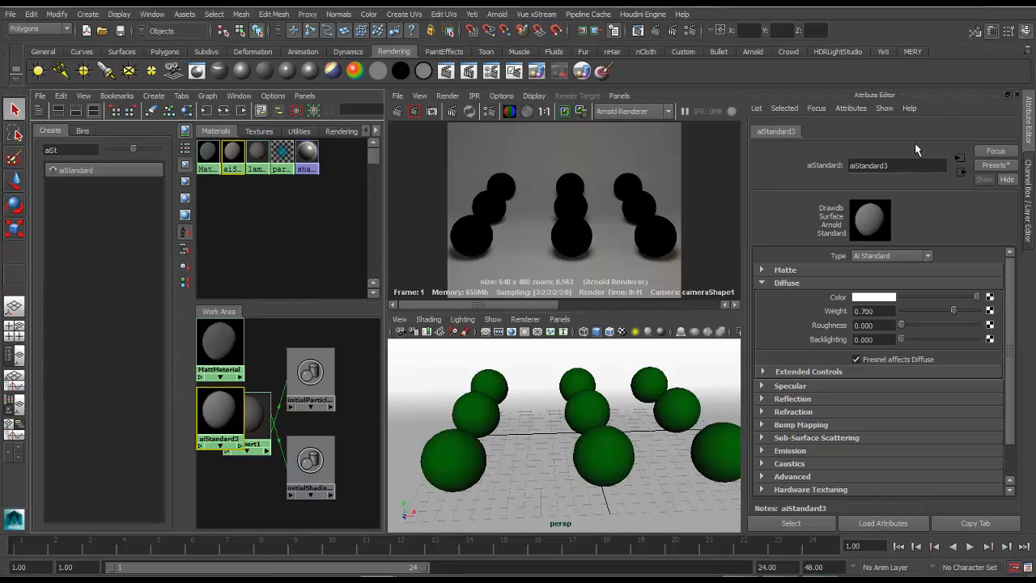
{"action": "left_click", "coordinate": [905, 166]}
{"action": "type", "text": "Chrome"}
{"action": "key", "text": "Return"}
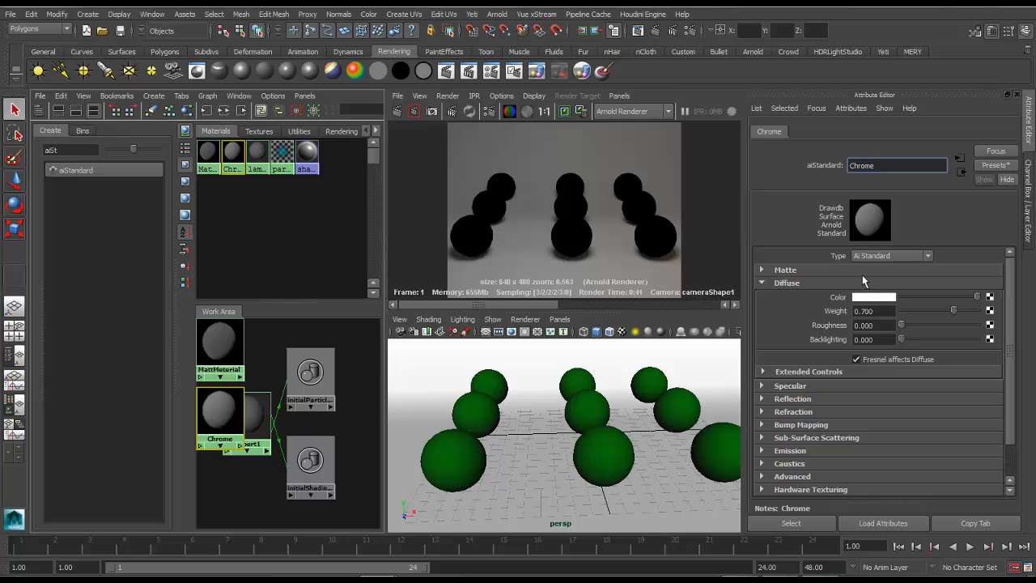
- Set the Chrome material's diffuse weight to 0, specular weight to 1 and specular roughness to 0
{"action": "left_click_drag", "start_coordinate": [954, 310], "coordinate": [899, 312]}
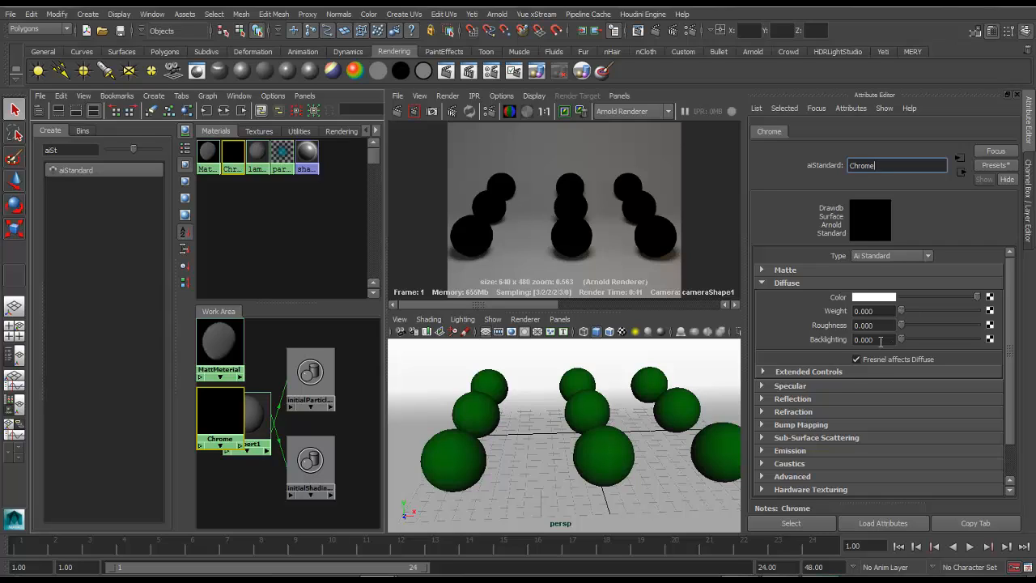
{"action": "left_click", "coordinate": [832, 383]}
{"action": "scroll", "coordinate": [832, 382], "scroll_direction": "down", "scroll_amount": 3}
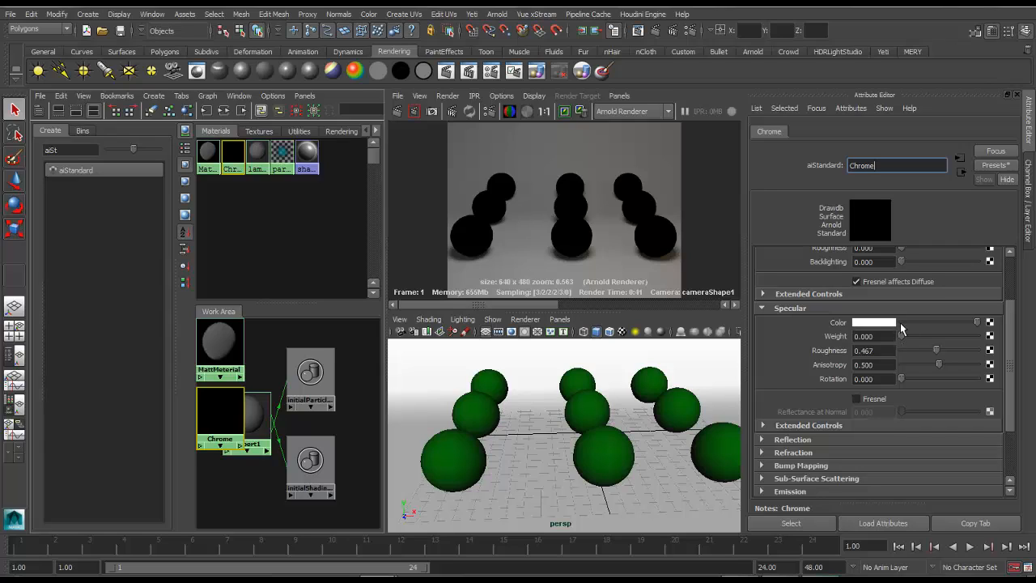
{"action": "left_click_drag", "start_coordinate": [901, 336], "coordinate": [1020, 348]}
{"action": "scroll", "coordinate": [865, 331], "scroll_direction": "up", "scroll_amount": 2}
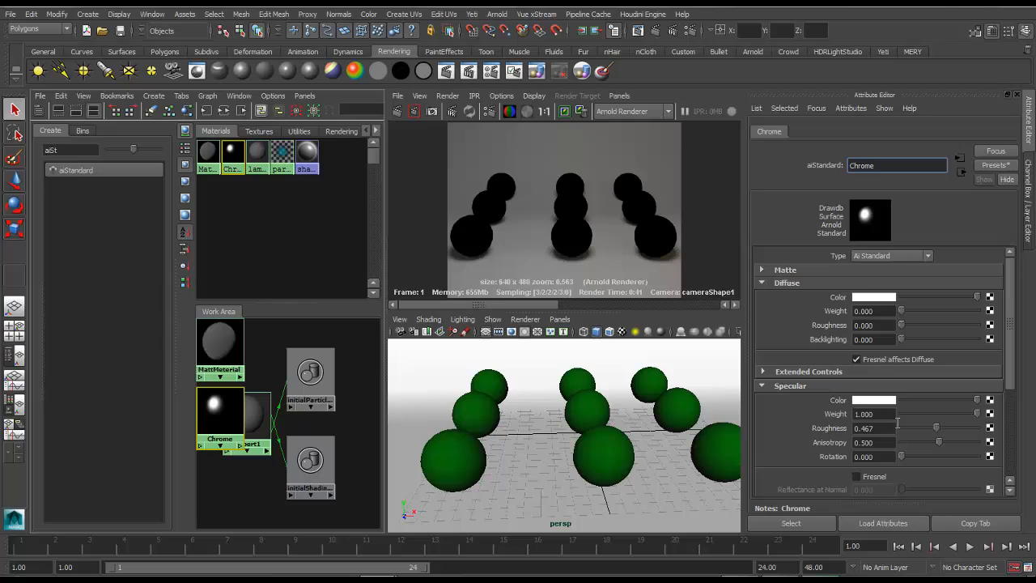
{"action": "scroll", "coordinate": [833, 389], "scroll_direction": "down", "scroll_amount": 2}
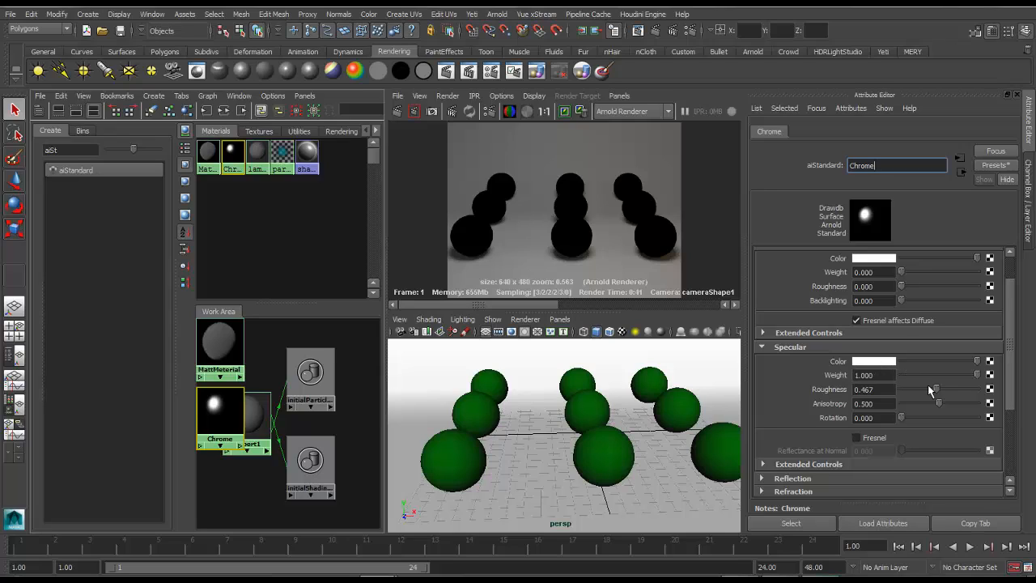
{"action": "left_click_drag", "start_coordinate": [937, 389], "coordinate": [901, 390]}
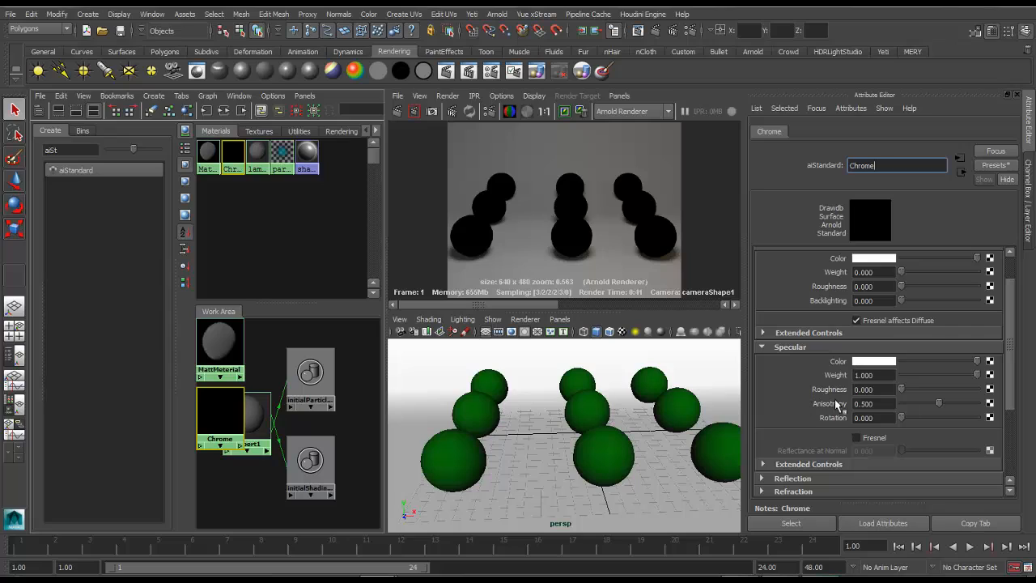
- Enable specular Fresnel on Chrome with Reflectance at Normal 0.8, choosing to keep the current Windows color scheme without further reminders
{"action": "left_click", "coordinate": [857, 438]}
{"action": "left_click", "coordinate": [865, 451]}
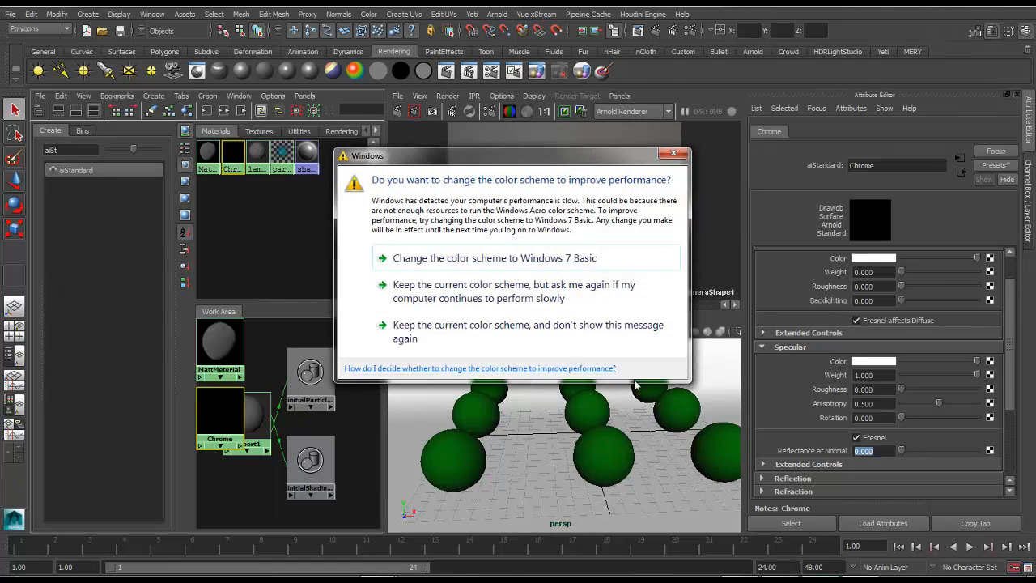
{"action": "left_click", "coordinate": [509, 328]}
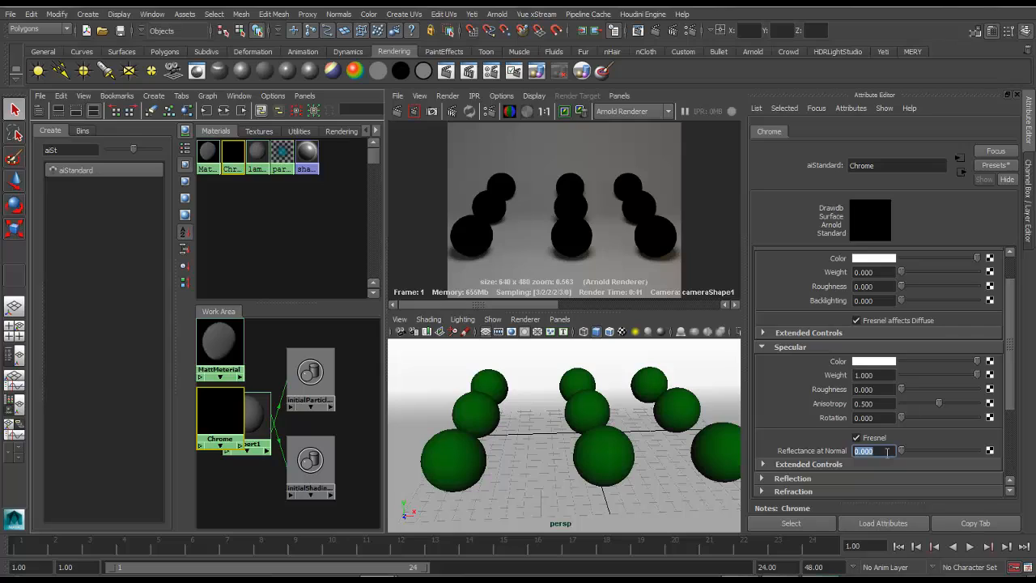
{"action": "type", "text": "0.8"}
{"action": "key", "text": "Return"}
{"action": "scroll", "coordinate": [789, 415], "scroll_direction": "down", "scroll_amount": 2}
{"action": "scroll", "coordinate": [807, 419], "scroll_direction": "up", "scroll_amount": 2}
- Assign Chrome to the front-left sphere and preview it with an IPR render, stopping the IPR once the image is refined
{"action": "middle_click_drag", "start_coordinate": [234, 161], "coordinate": [453, 474]}
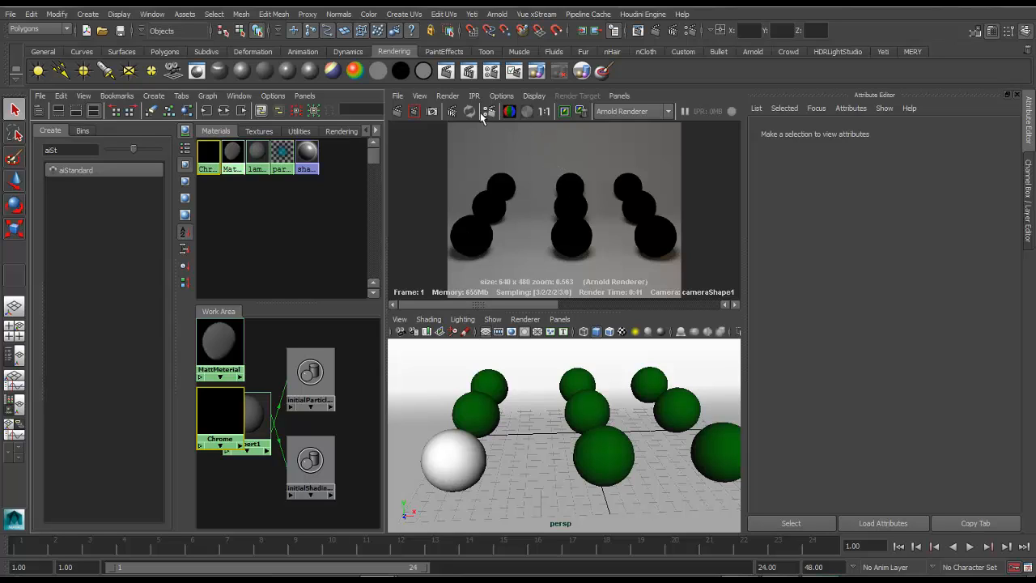
{"action": "left_click", "coordinate": [455, 111]}
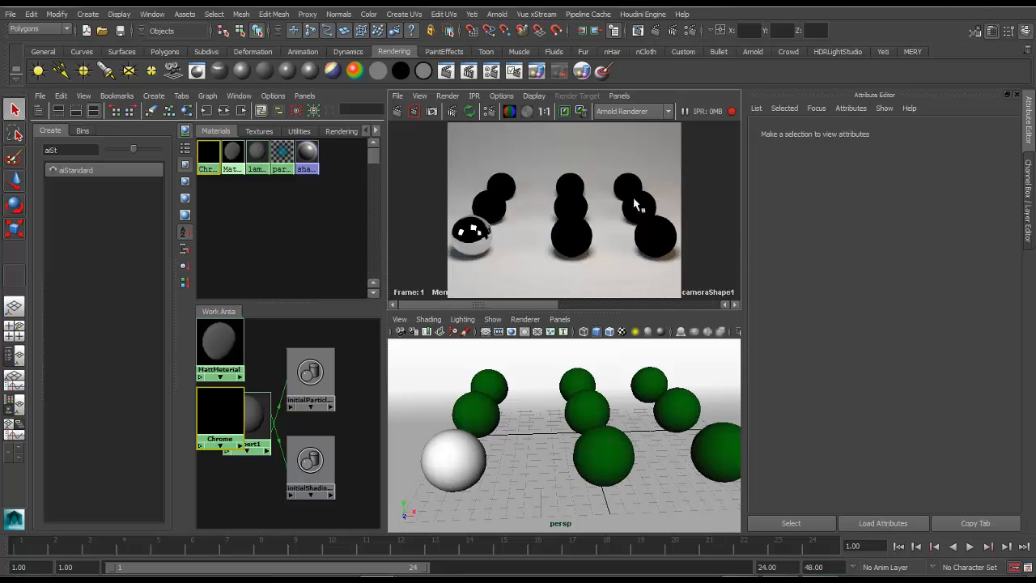
{"action": "left_click", "coordinate": [732, 111]}
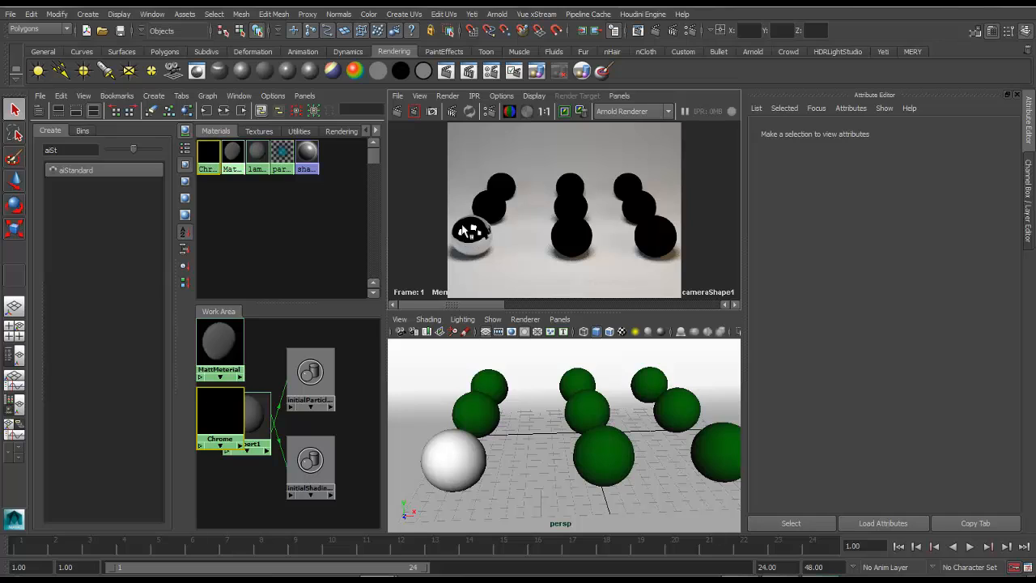
- Review the Chrome material's diffuse, specular and reflection settings
{"action": "left_click", "coordinate": [211, 170]}
{"action": "scroll", "coordinate": [818, 331], "scroll_direction": "down", "scroll_amount": 3}
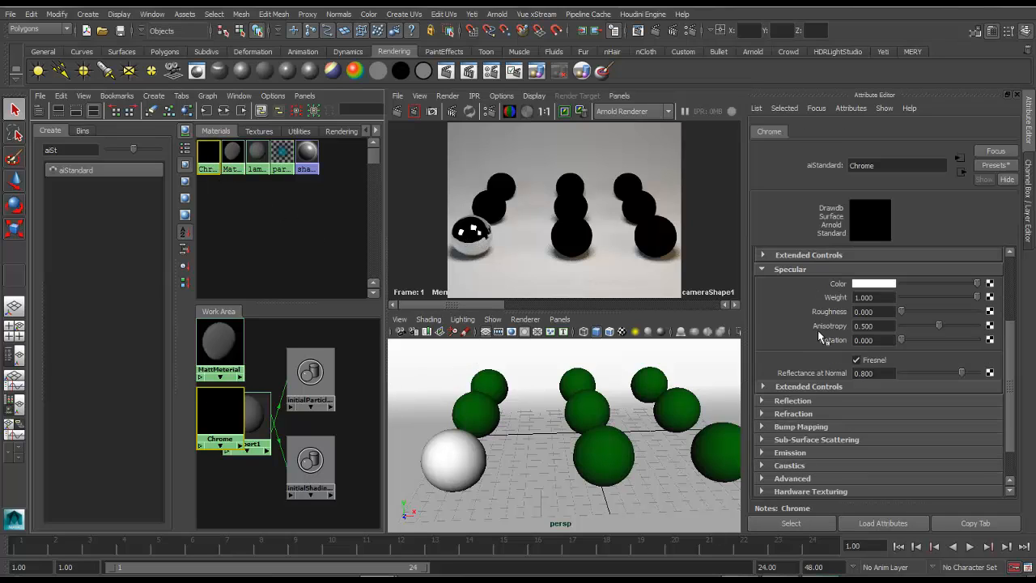
{"action": "left_click", "coordinate": [820, 403]}
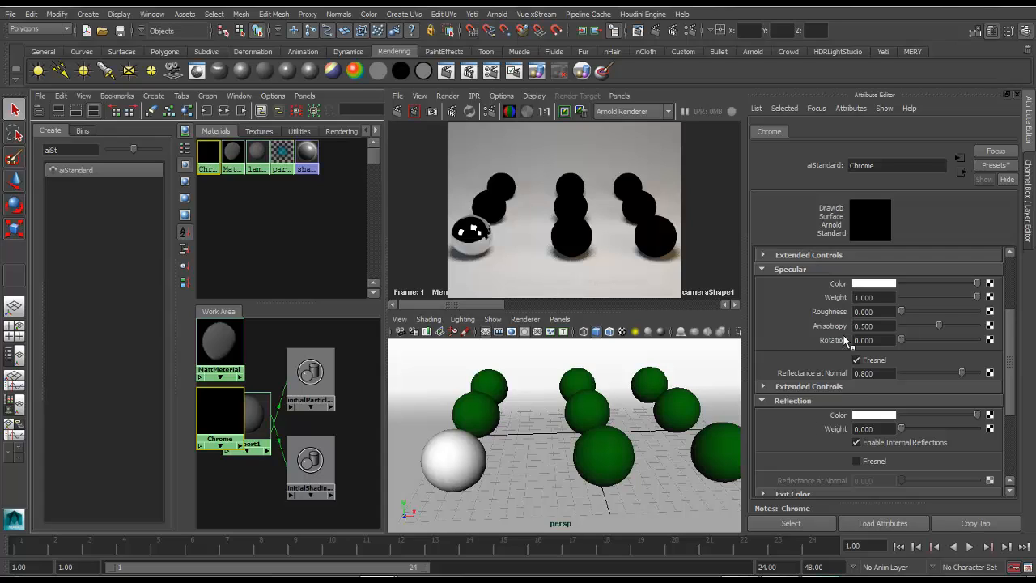
{"action": "left_click", "coordinate": [805, 404]}
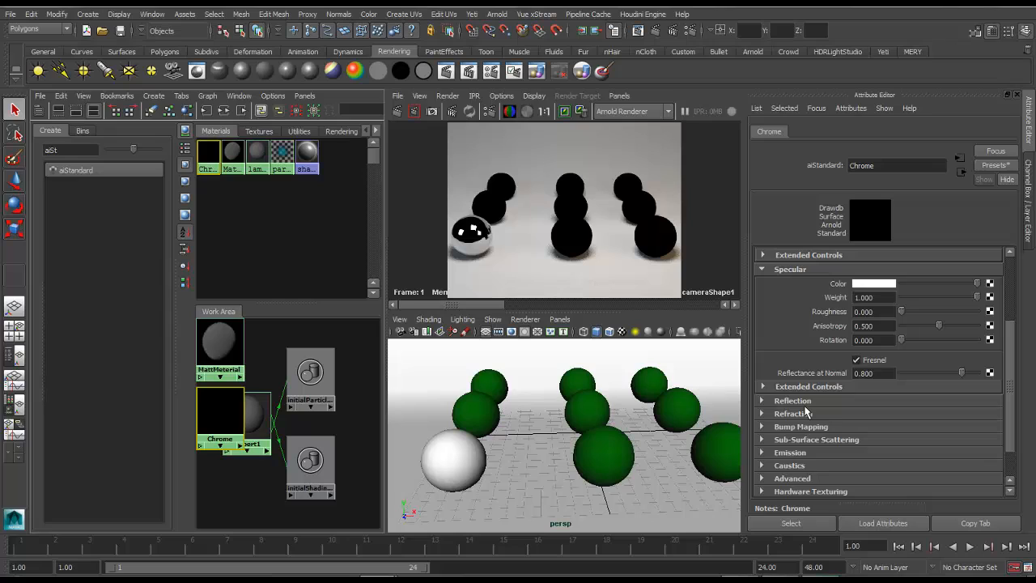
{"action": "scroll", "coordinate": [808, 415], "scroll_direction": "up", "scroll_amount": 3}
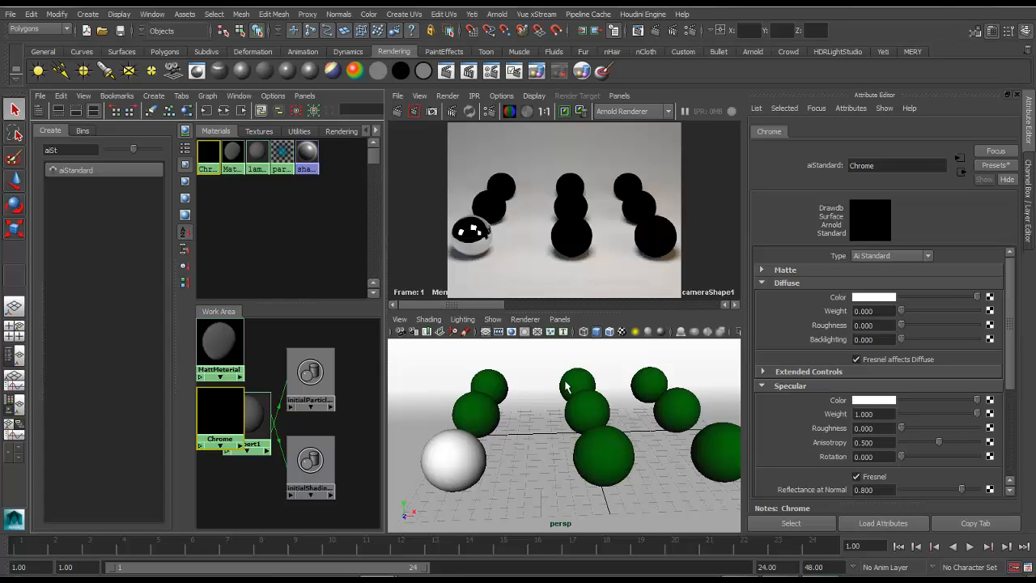
- Check the Opaque option in the front-middle sphere's Arnold shape attributes, leaving it turned off
{"action": "left_click", "coordinate": [616, 444]}
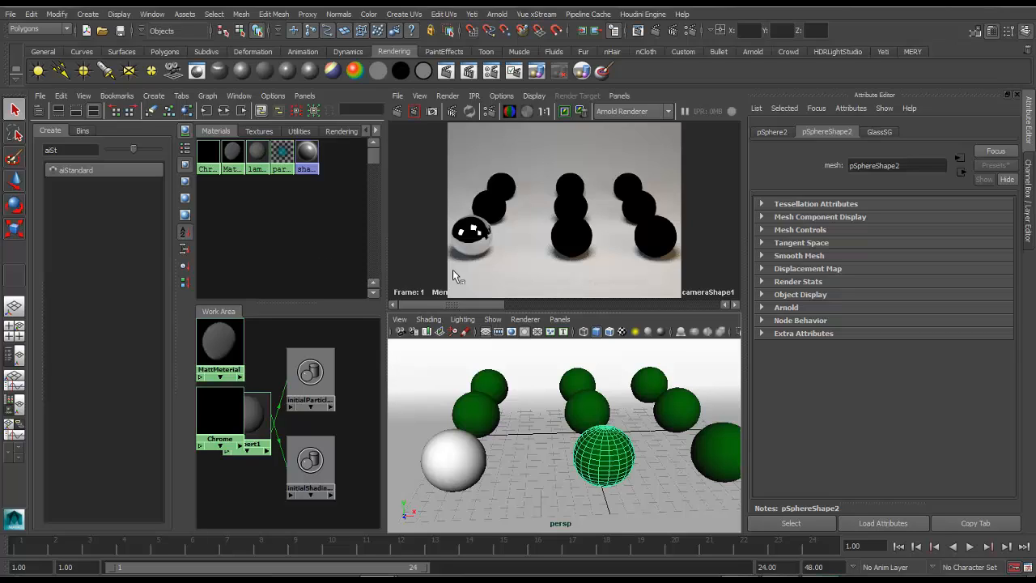
{"action": "left_click", "coordinate": [798, 311]}
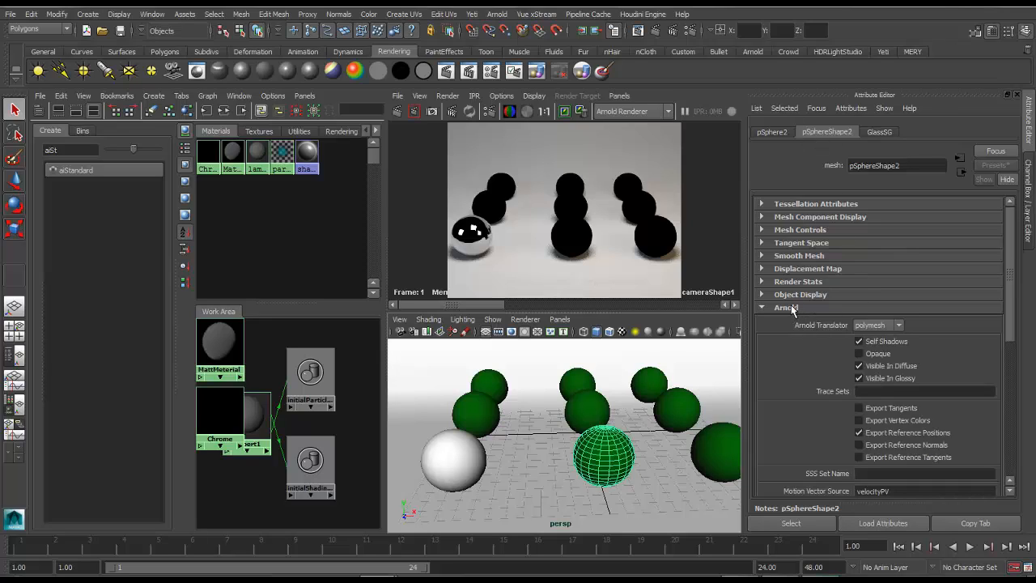
{"action": "left_click", "coordinate": [862, 356]}
{"action": "left_click", "coordinate": [860, 354]}
- Create a new aiStandard material named Glass and set its diffuse weight to 0
{"action": "left_click", "coordinate": [90, 172]}
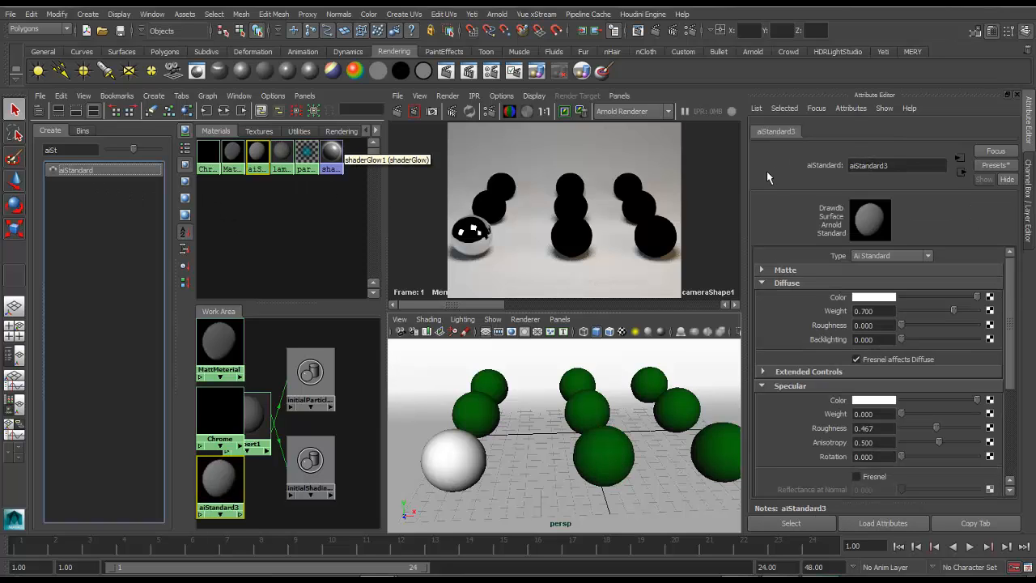
{"action": "double_click", "coordinate": [869, 165]}
{"action": "type", "text": "class"}
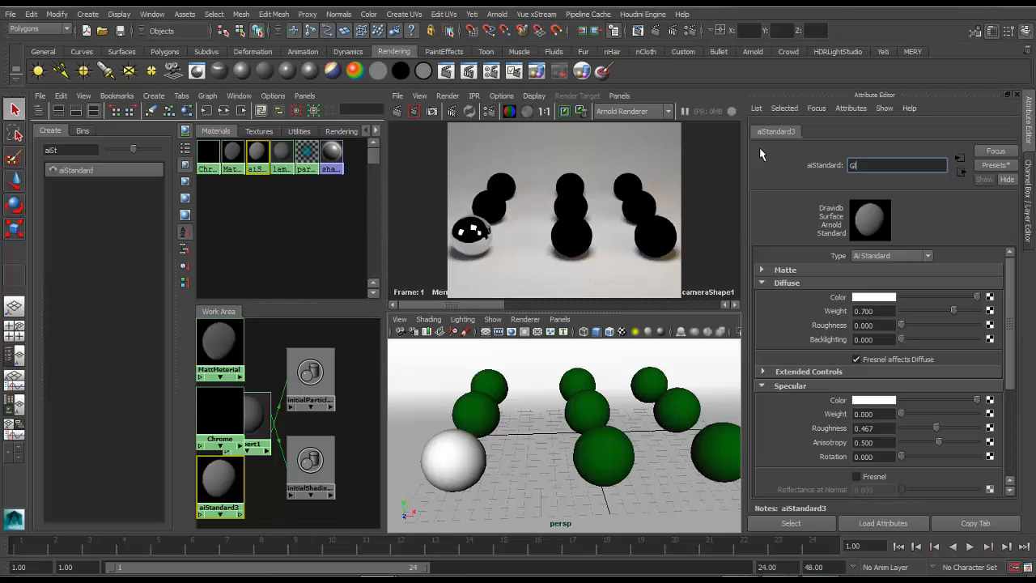
{"action": "key", "text": "Return"}
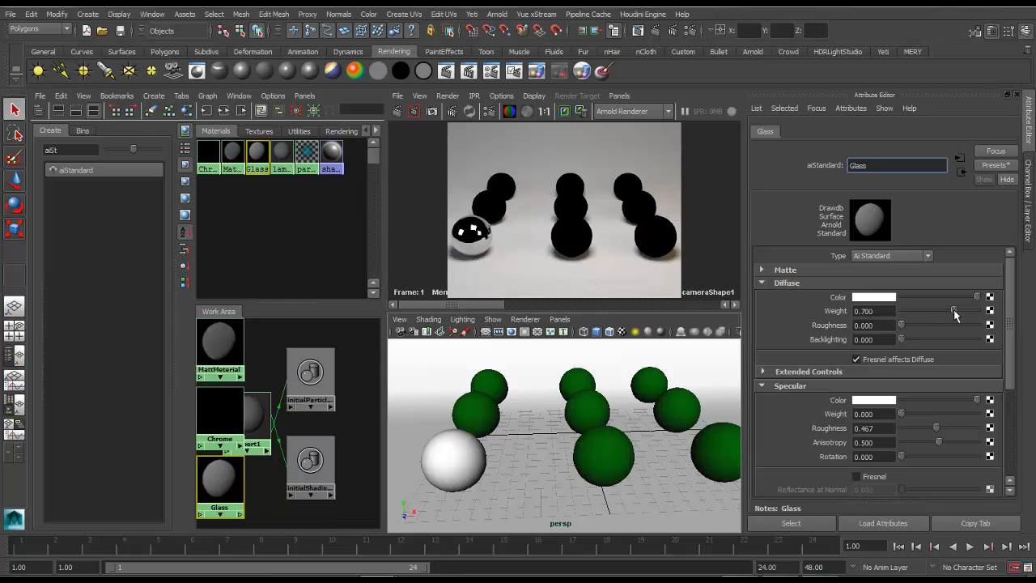
{"action": "left_click_drag", "start_coordinate": [956, 315], "coordinate": [806, 316]}
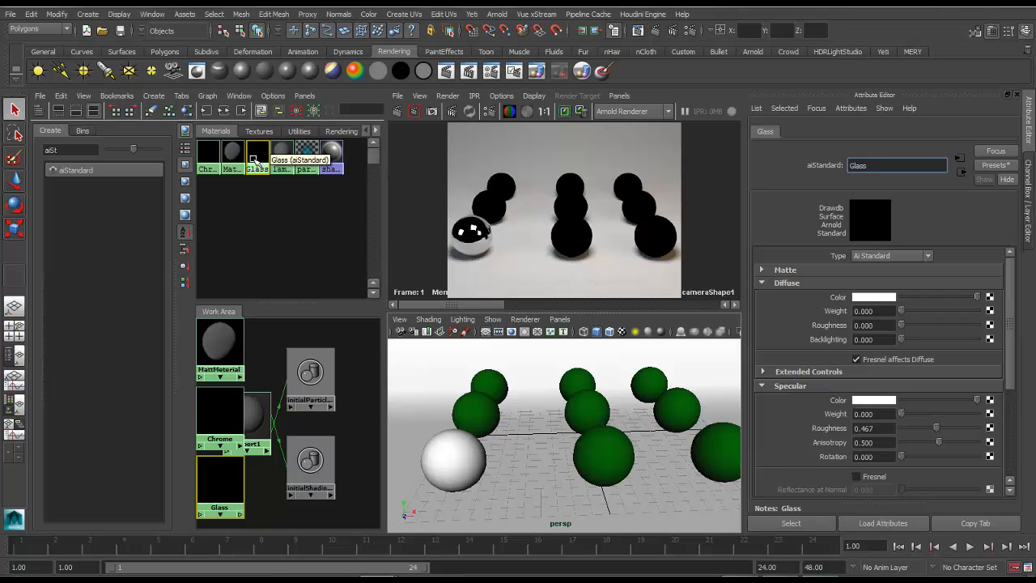
- Assign Glass to the front-middle sphere and set the material's specular weight to 1 and specular roughness to 0
{"action": "middle_click_drag", "start_coordinate": [254, 156], "coordinate": [623, 480]}
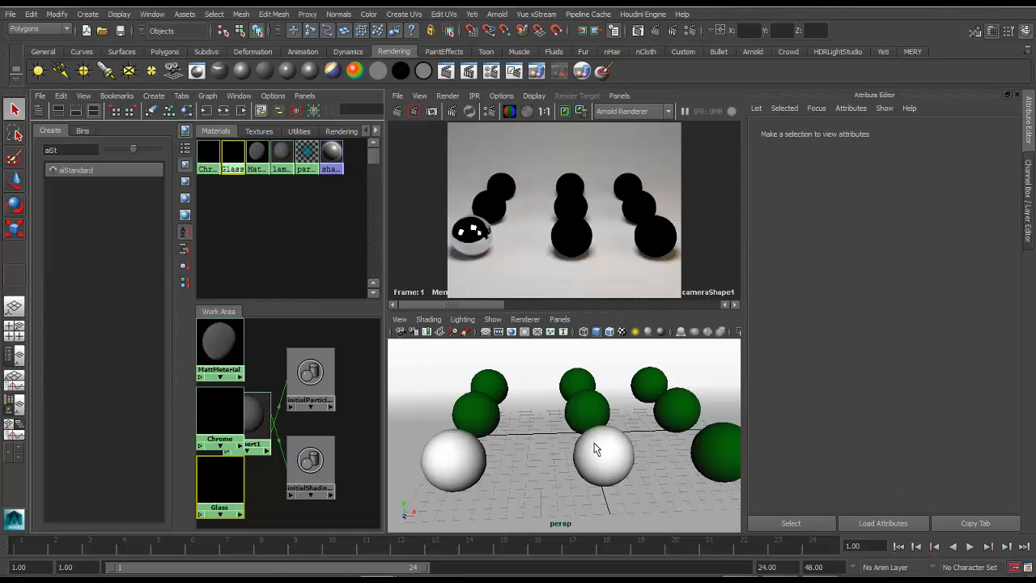
{"action": "left_click", "coordinate": [231, 154]}
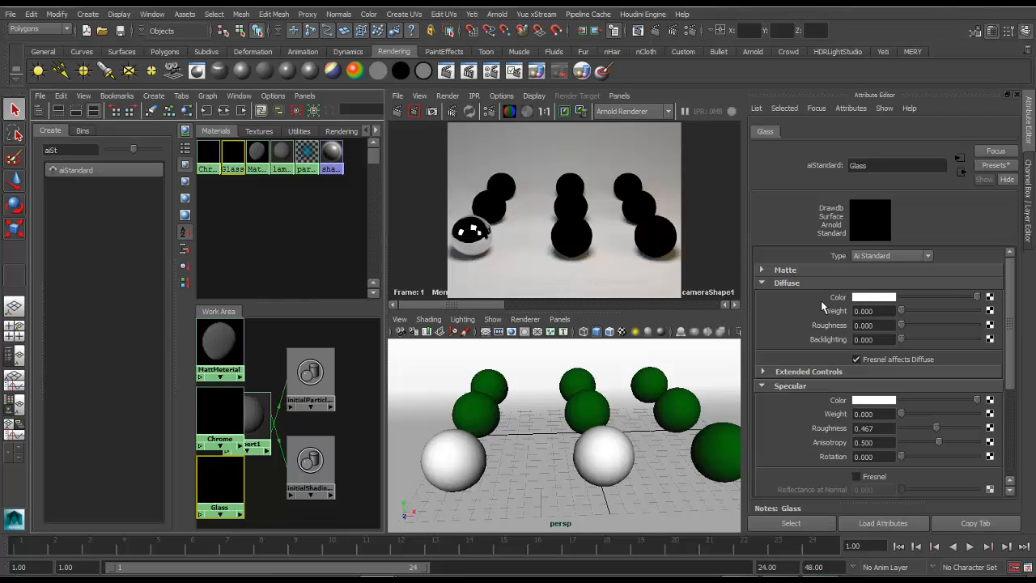
{"action": "scroll", "coordinate": [858, 308], "scroll_direction": "down", "scroll_amount": 2}
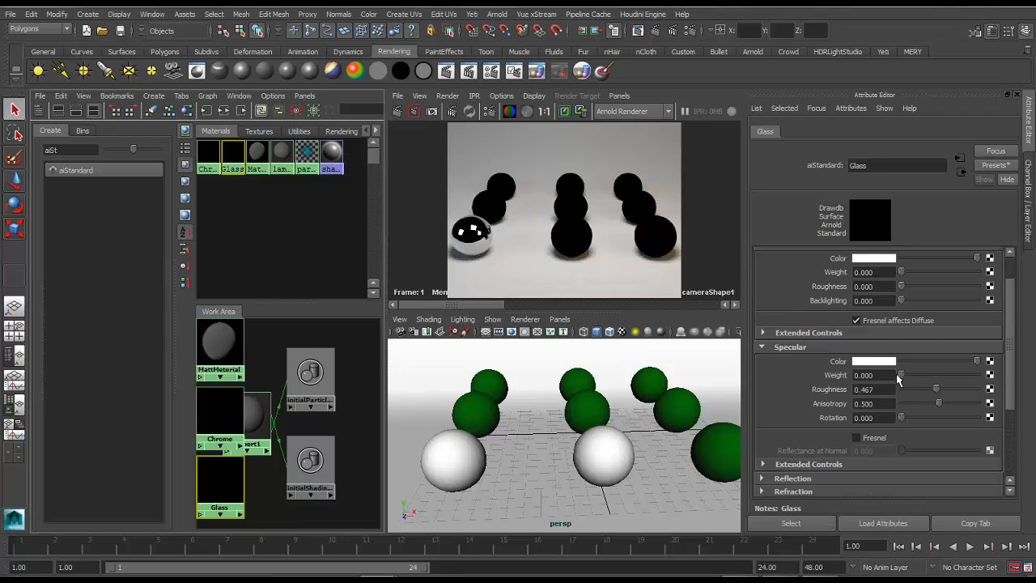
{"action": "left_click_drag", "start_coordinate": [901, 376], "coordinate": [1006, 382]}
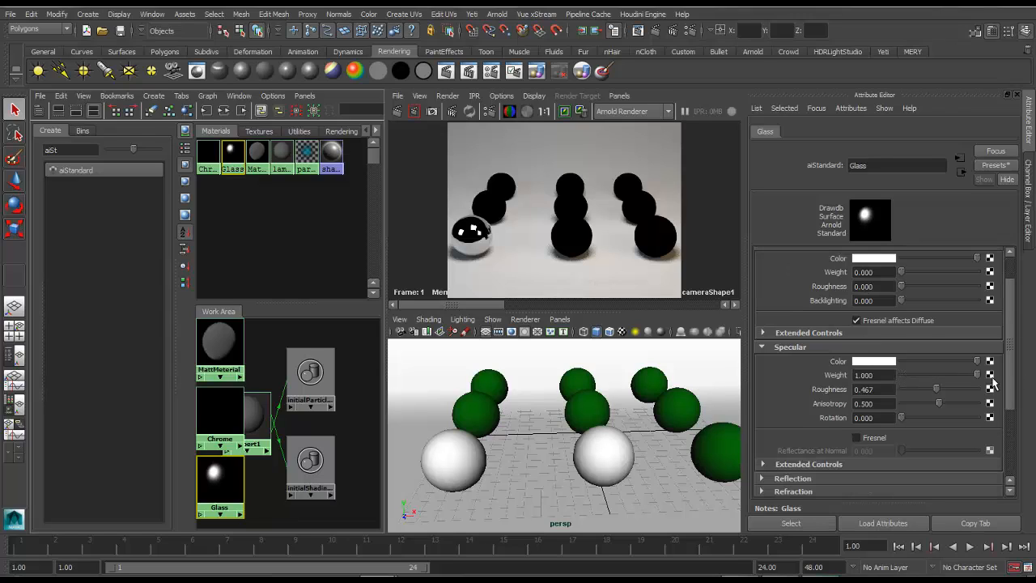
{"action": "left_click_drag", "start_coordinate": [937, 394], "coordinate": [899, 391]}
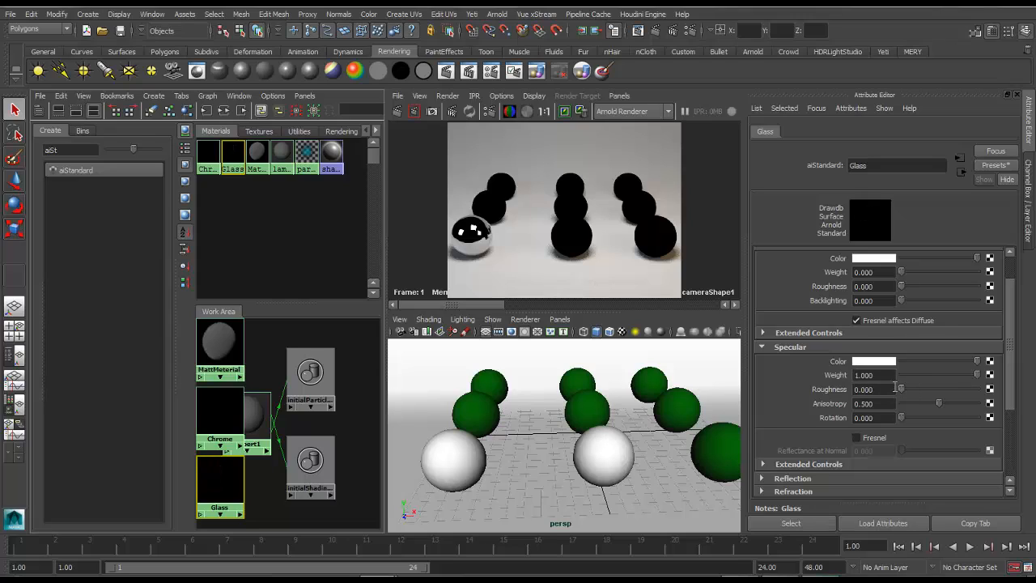
- Set Glass's refraction weight to 1 and IOR to 1.5, with Fresnel use IOR enabled
{"action": "scroll", "coordinate": [861, 401], "scroll_direction": "down", "scroll_amount": 4}
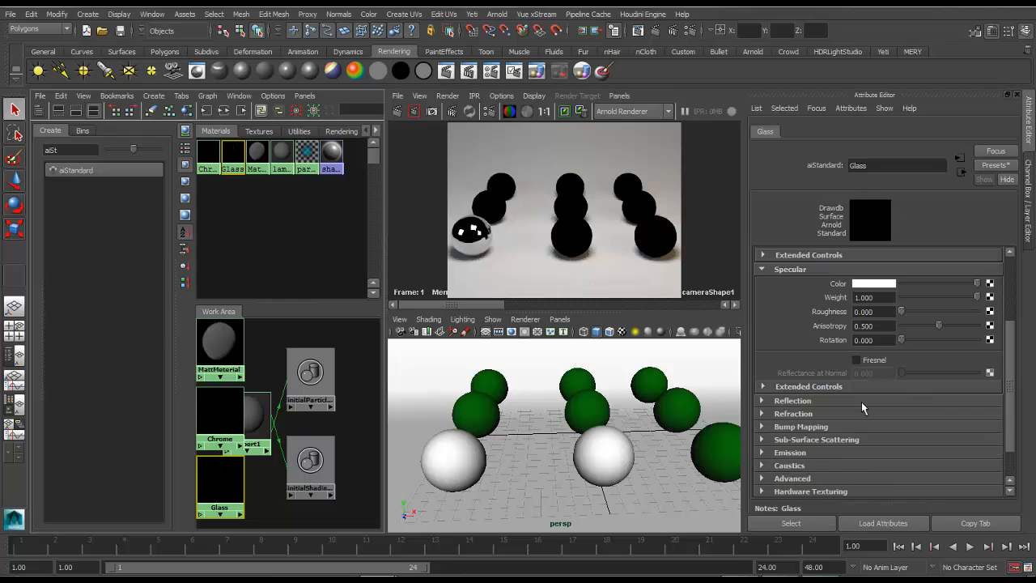
{"action": "left_click", "coordinate": [815, 414]}
{"action": "left_click_drag", "start_coordinate": [903, 442], "coordinate": [1010, 441]}
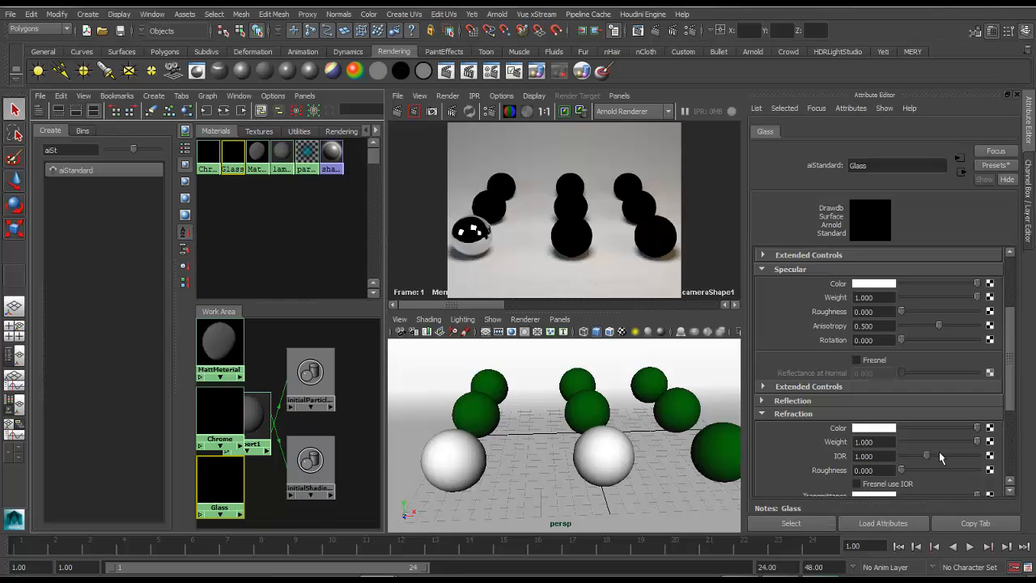
{"action": "left_click", "coordinate": [879, 456]}
{"action": "type", "text": "1.5"}
{"action": "key", "text": "Return"}
{"action": "scroll", "coordinate": [879, 455], "scroll_direction": "down", "scroll_amount": 2}
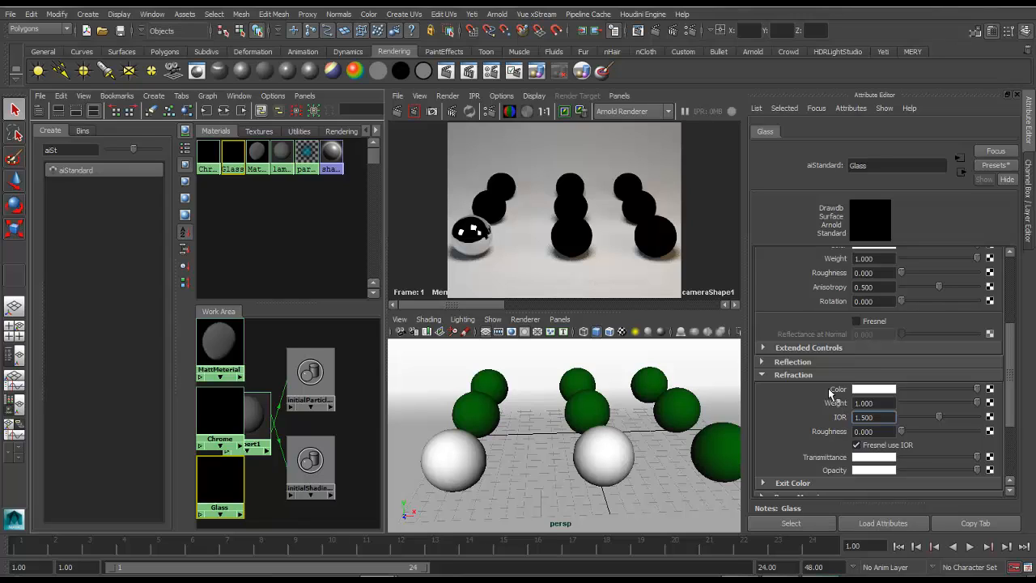
- Start an IPR render and lower Glass's specular weight, trying 0.5 before settling on 0.3
{"action": "scroll", "coordinate": [834, 395], "scroll_direction": "up", "scroll_amount": 2}
{"action": "left_click", "coordinate": [469, 111]}
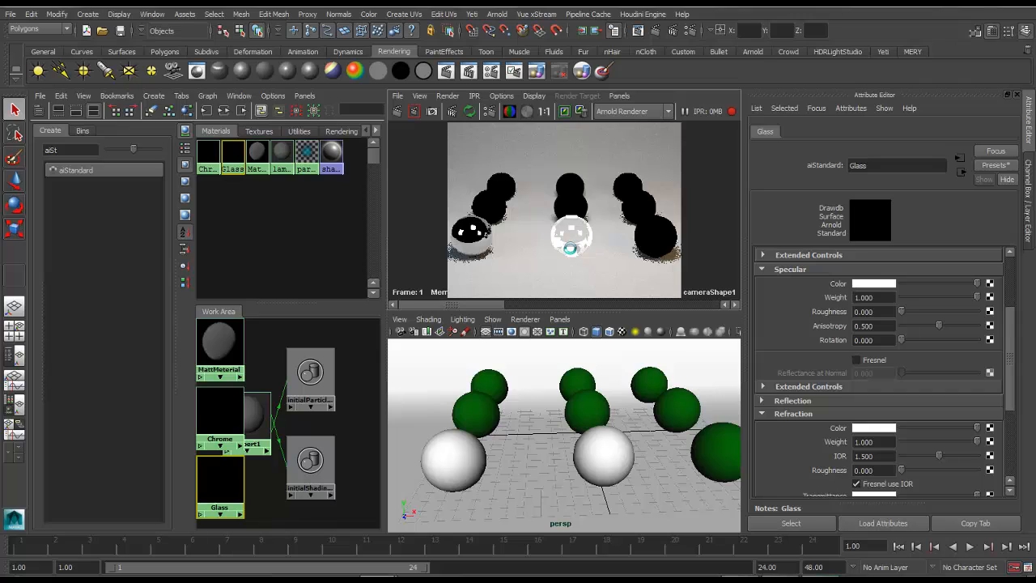
{"action": "left_click", "coordinate": [875, 297]}
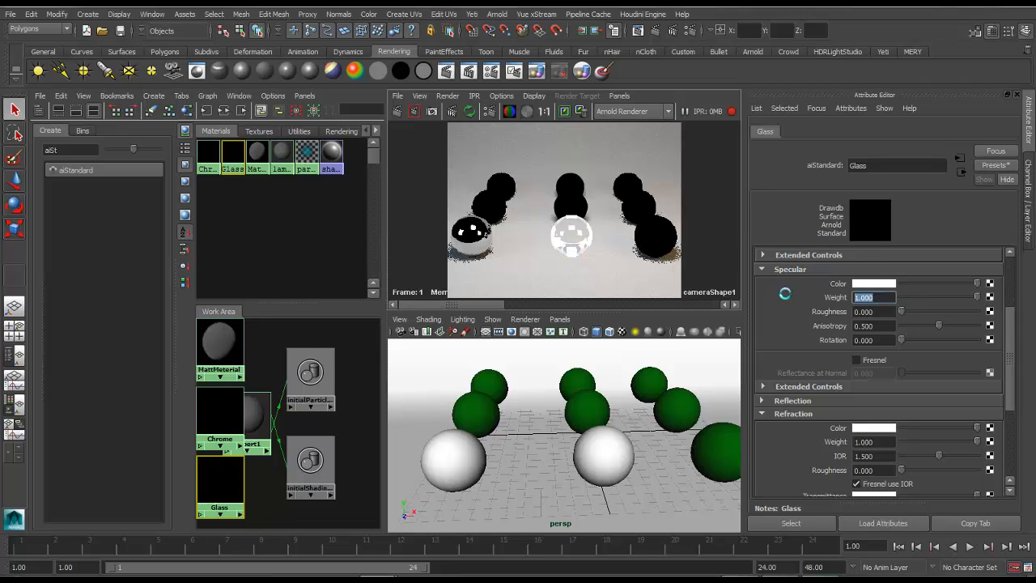
{"action": "type", "text": "0.5"}
{"action": "key", "text": "Return"}
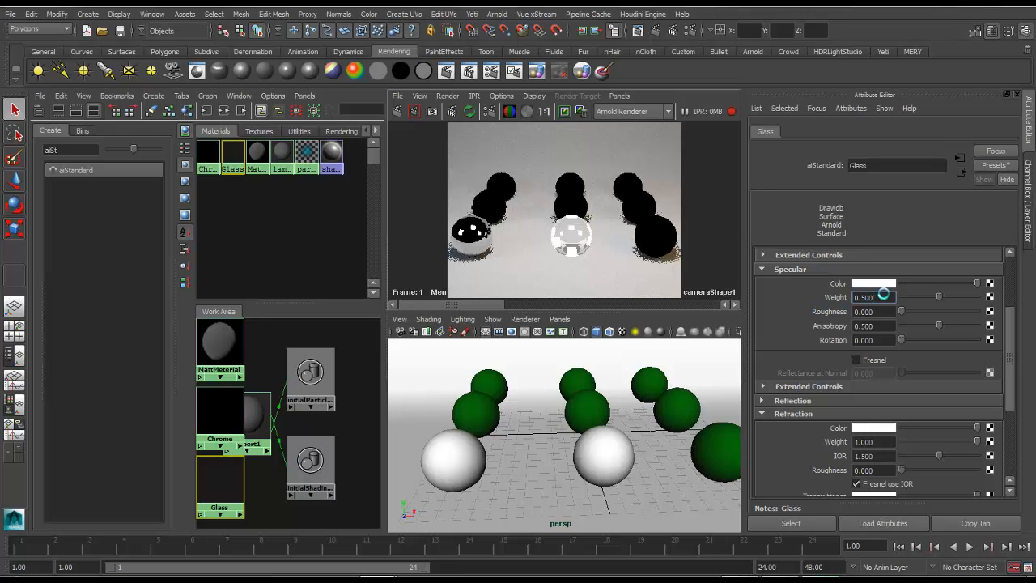
{"action": "left_click_drag", "start_coordinate": [882, 296], "coordinate": [847, 295]}
{"action": "type", "text": "0.3"}
{"action": "key", "text": "Return"}
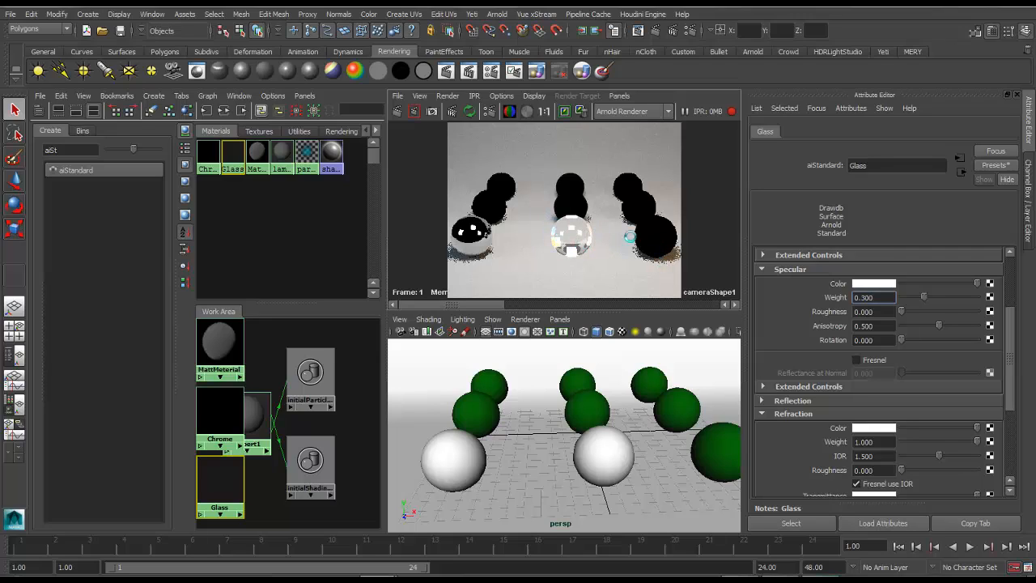
- Raise Glass's specular roughness to about 0.248 and let the IPR render refine
{"action": "left_click_drag", "start_coordinate": [900, 310], "coordinate": [912, 311]}
{"action": "mouse_move", "coordinate": [912, 311]}
{"action": "left_mouse_down"}
{"action": "mouse_move", "coordinate": [931, 308]}
{"action": "mouse_move", "coordinate": [918, 311]}
{"action": "left_mouse_up"}
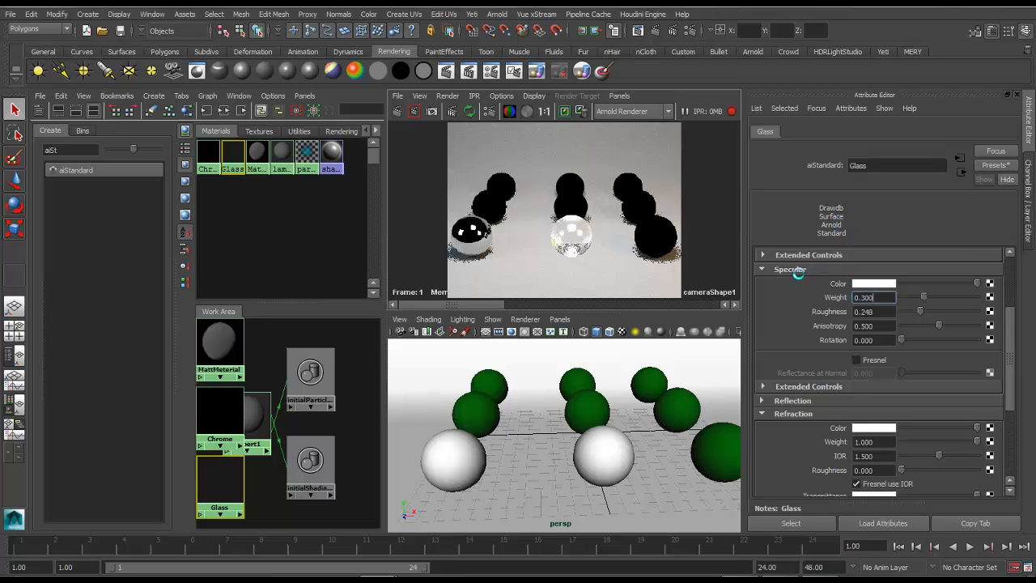
{"action": "scroll", "coordinate": [798, 273], "scroll_direction": "down", "scroll_amount": 2}
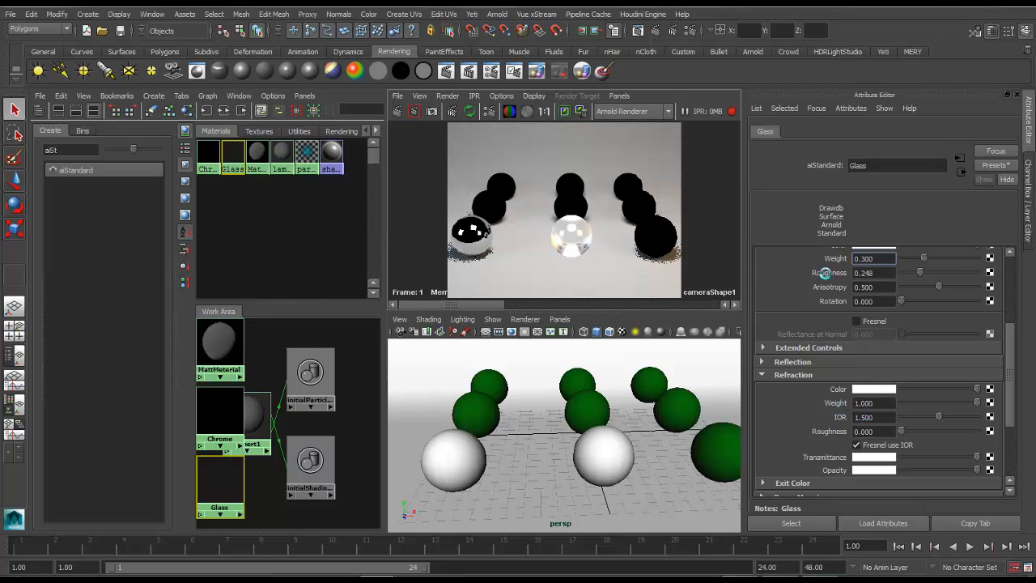
{"action": "scroll", "coordinate": [825, 273], "scroll_direction": "up", "scroll_amount": 4}
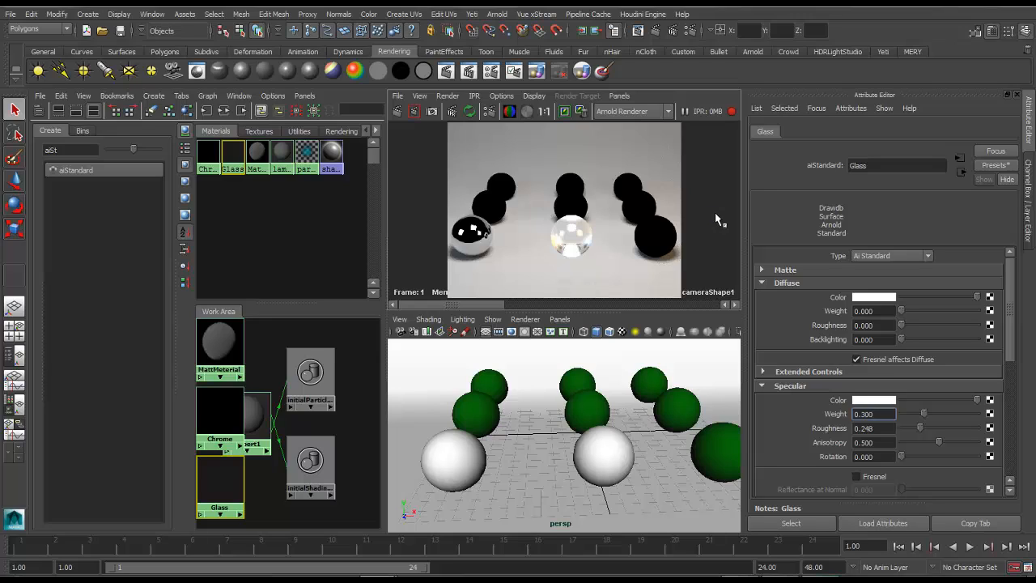
- Stop the IPR render and browse through the stored render images
{"action": "left_click", "coordinate": [732, 111]}
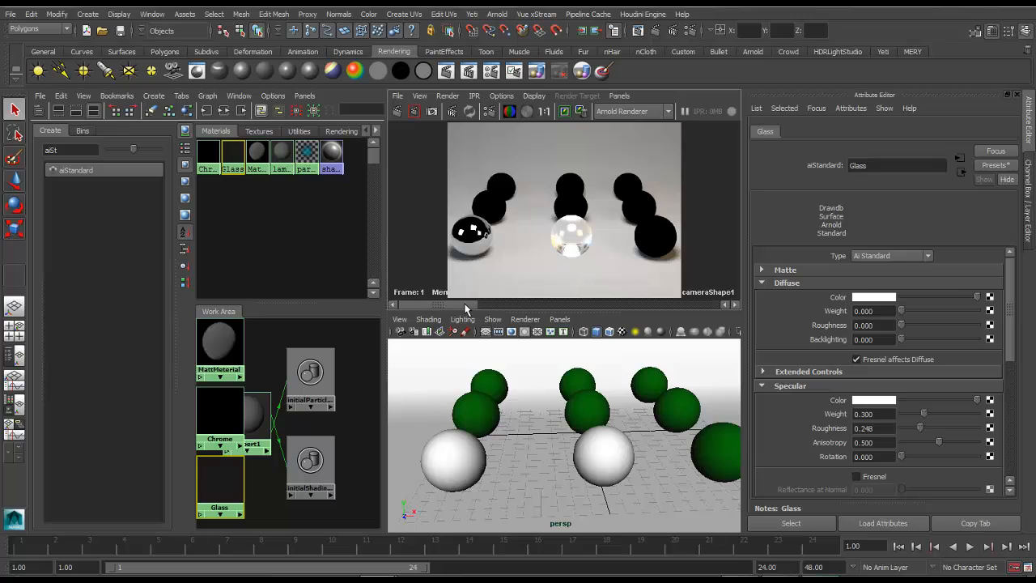
{"action": "left_click_drag", "start_coordinate": [465, 304], "coordinate": [562, 296]}
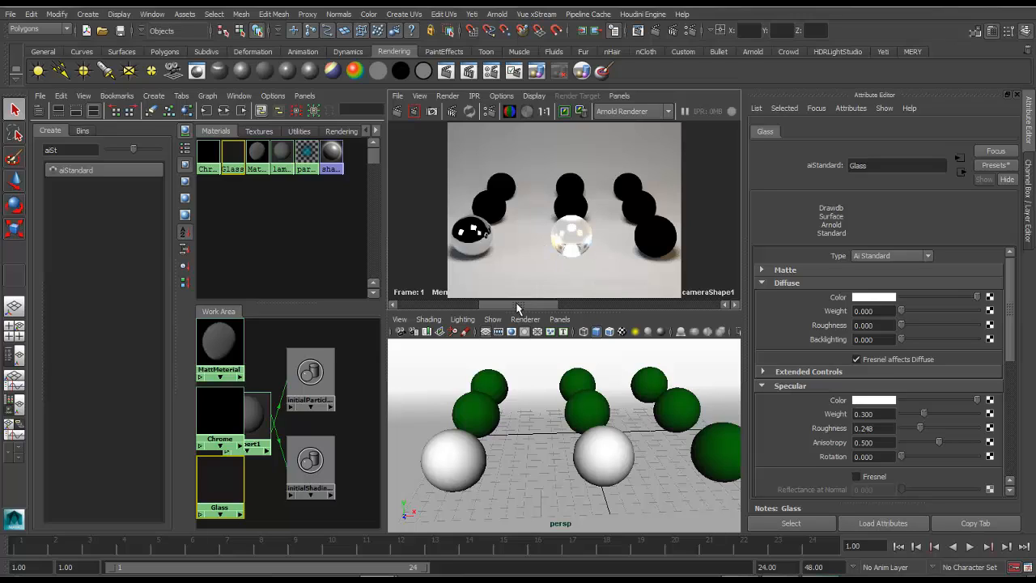
{"action": "left_click_drag", "start_coordinate": [518, 308], "coordinate": [437, 306]}
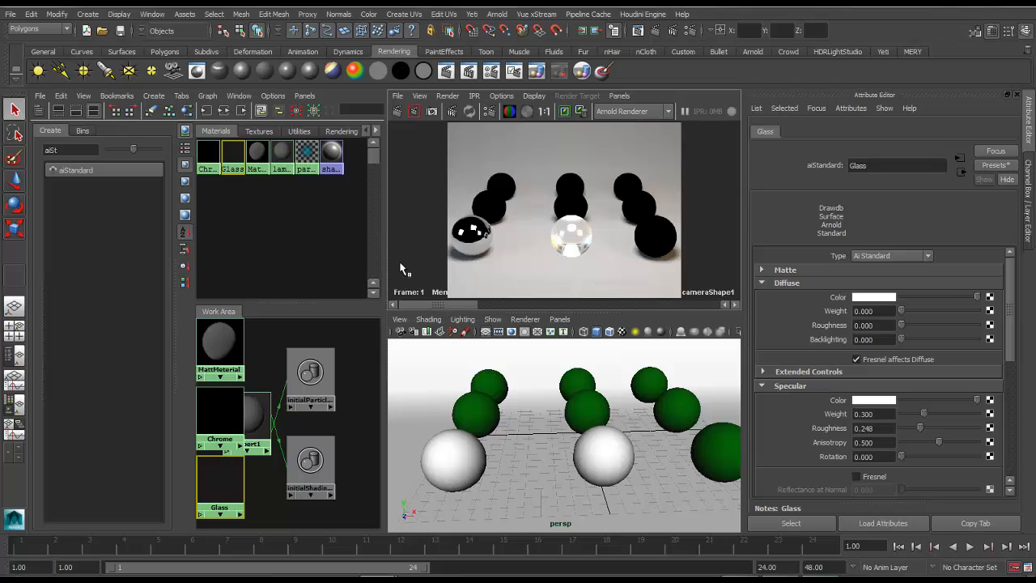
- Create a new aiStandard material named IncandecentBulb and set its diffuse weight to 0
{"action": "left_click", "coordinate": [114, 168]}
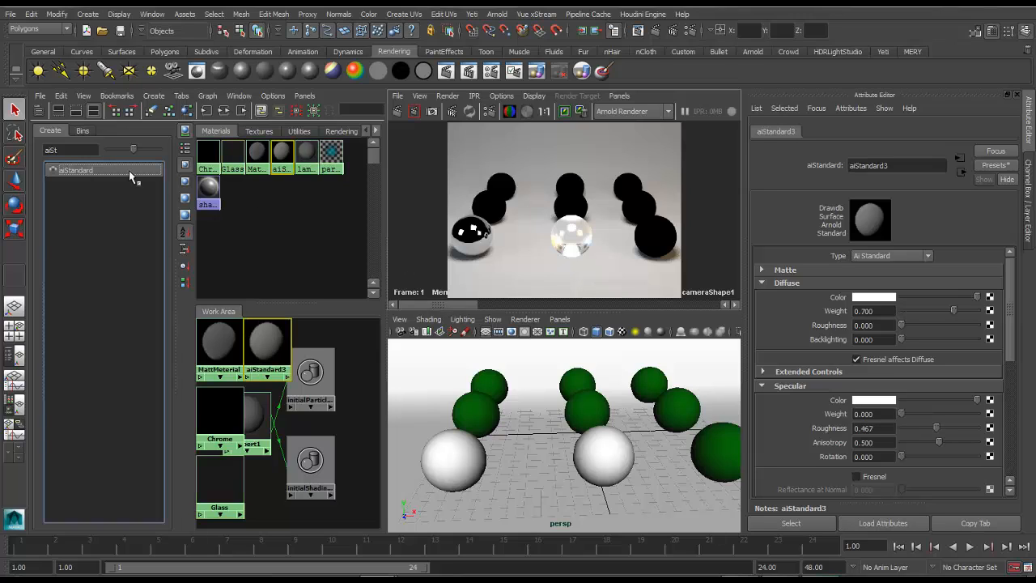
{"action": "double_click", "coordinate": [893, 163]}
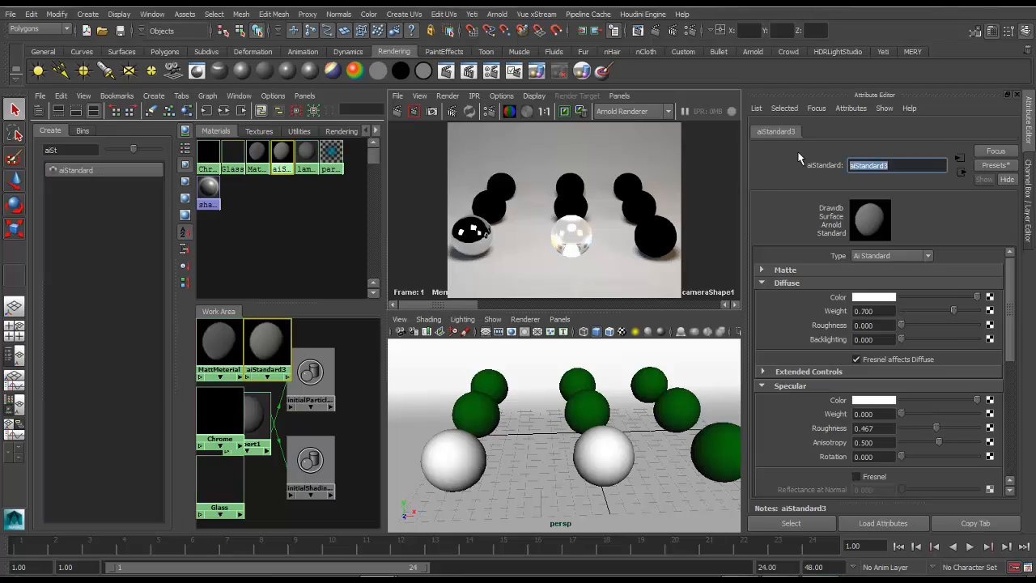
{"action": "type", "text": "IncandecentBulb"}
{"action": "key", "text": "Return"}
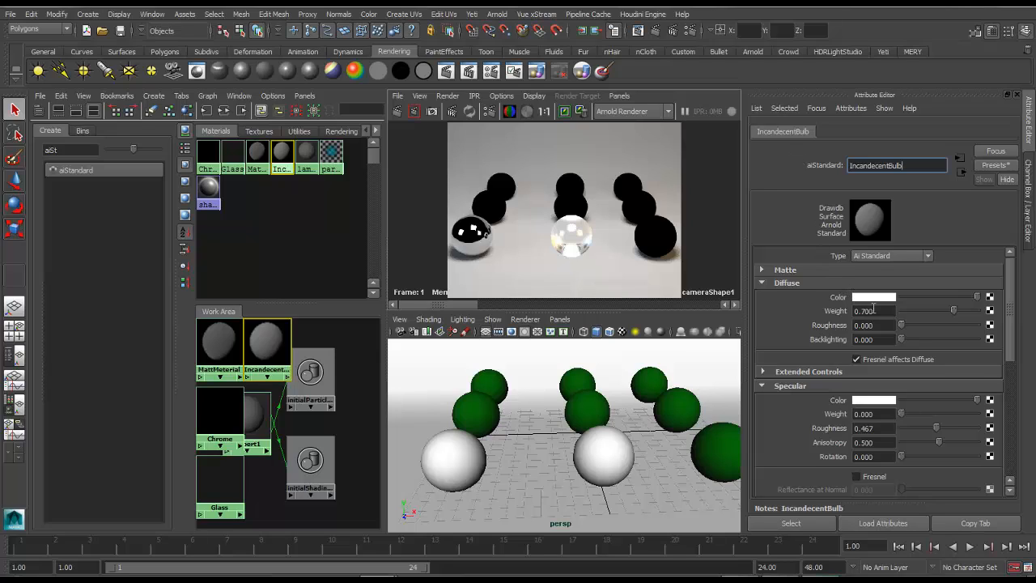
{"action": "left_click_drag", "start_coordinate": [956, 313], "coordinate": [883, 310]}
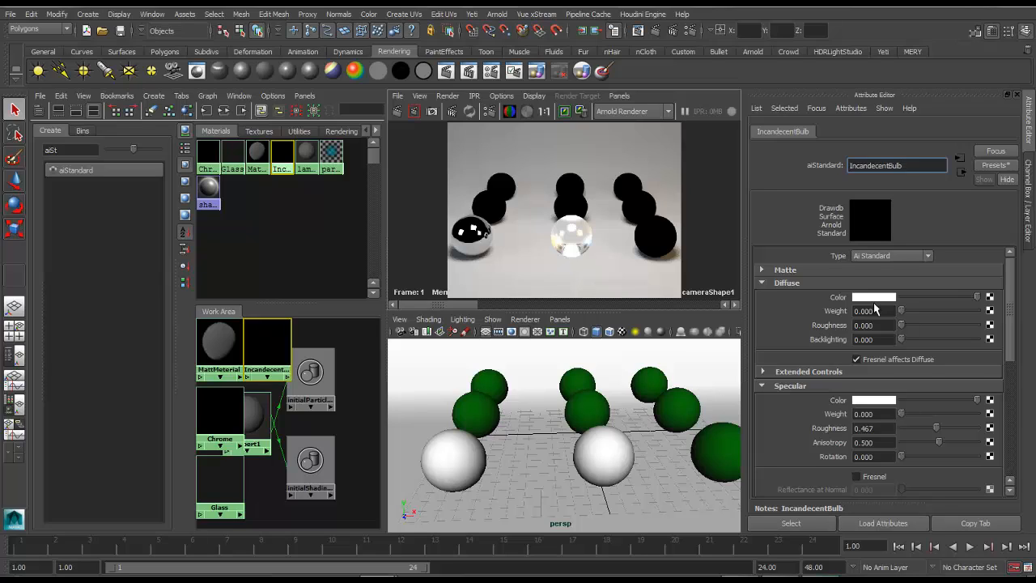
- Set IncandecentBulb's emission scale to 1 and assign the material to the front-right sphere
{"action": "scroll", "coordinate": [838, 327], "scroll_direction": "down", "scroll_amount": 2}
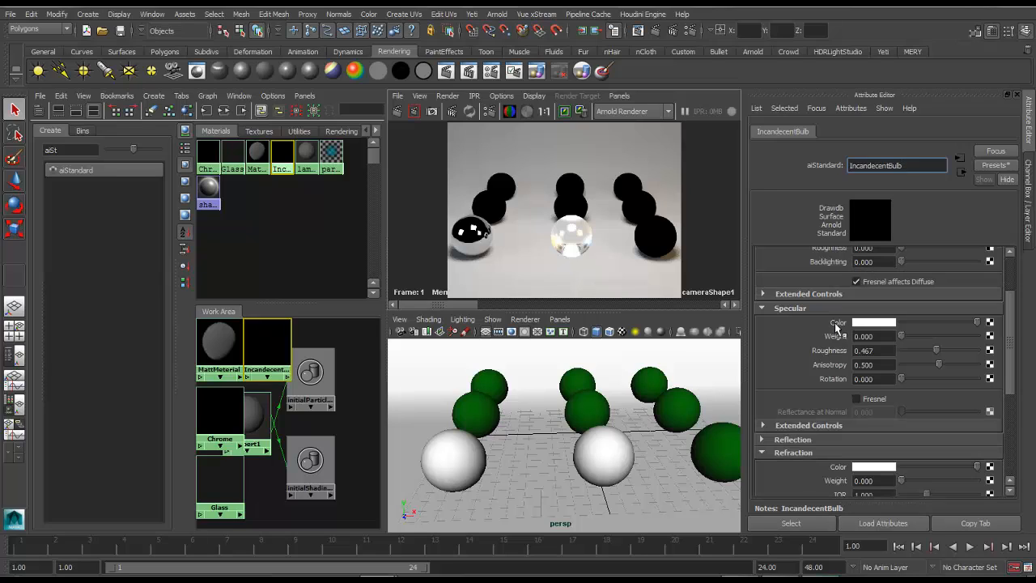
{"action": "scroll", "coordinate": [837, 328], "scroll_direction": "down", "scroll_amount": 4}
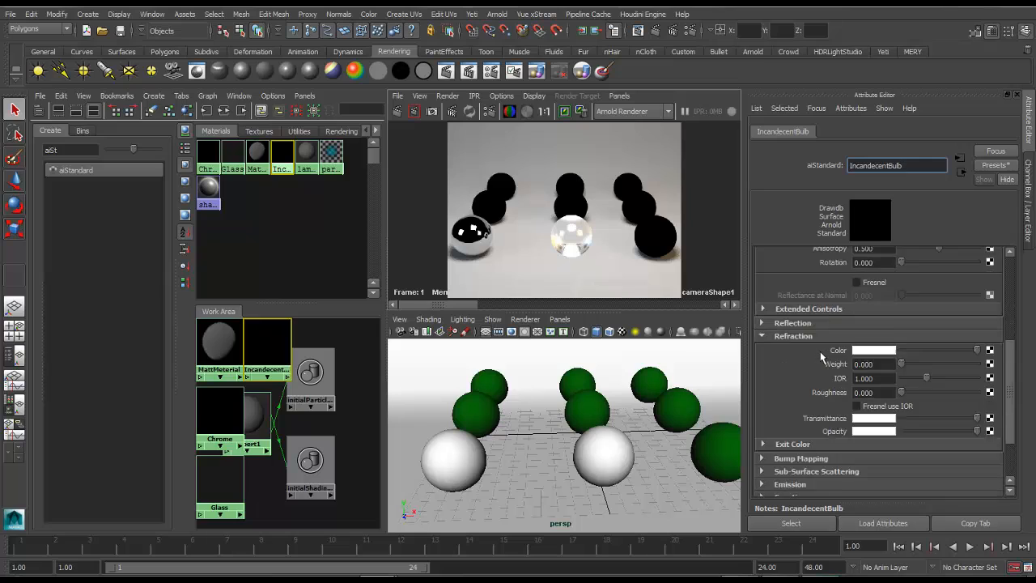
{"action": "scroll", "coordinate": [814, 297], "scroll_direction": "up", "scroll_amount": 4}
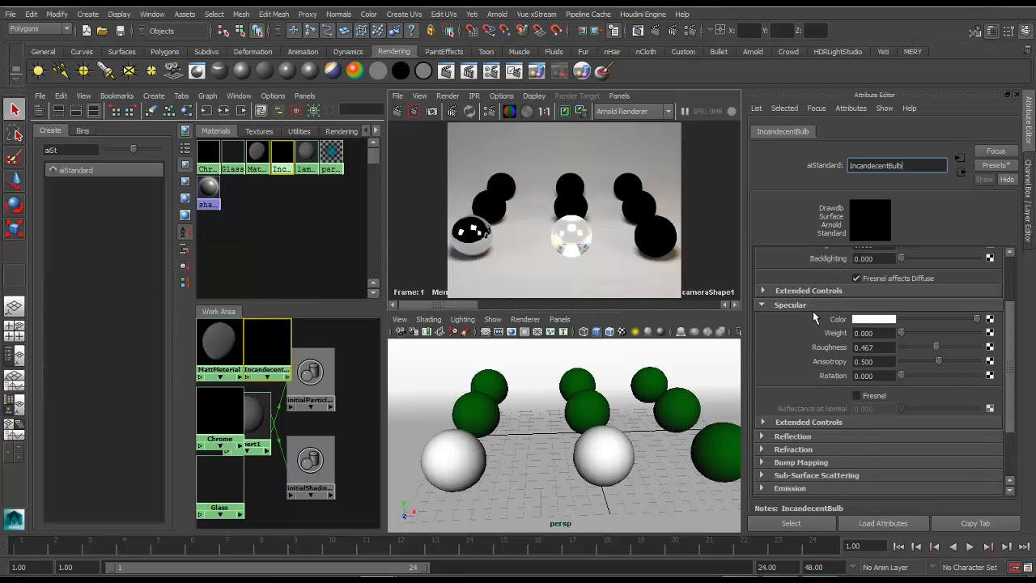
{"action": "left_click", "coordinate": [817, 303]}
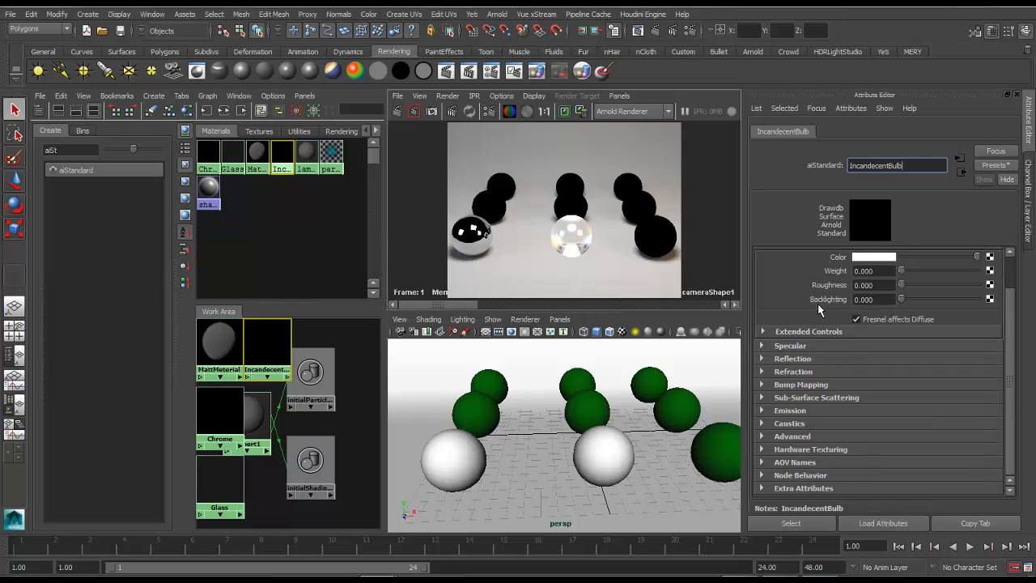
{"action": "left_click", "coordinate": [798, 412]}
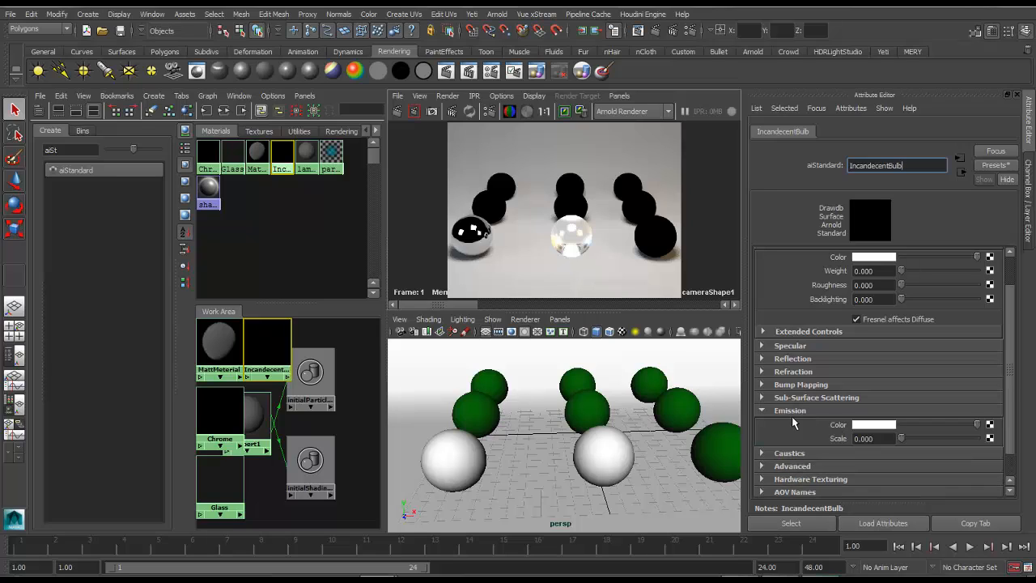
{"action": "scroll", "coordinate": [780, 429], "scroll_direction": "down", "scroll_amount": 1}
{"action": "left_click_drag", "start_coordinate": [903, 409], "coordinate": [1022, 411]}
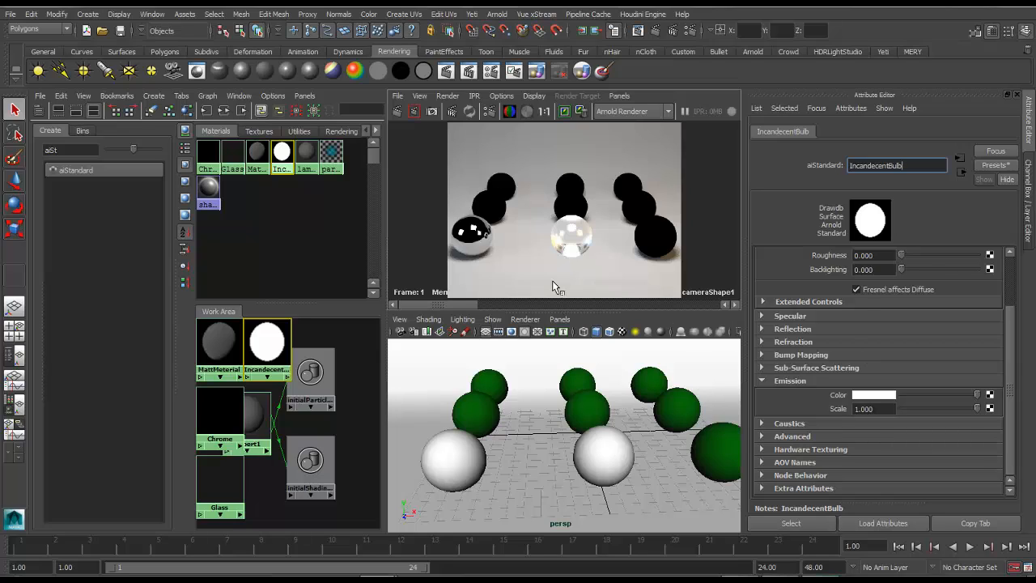
{"action": "middle_click_drag", "start_coordinate": [281, 149], "coordinate": [716, 465]}
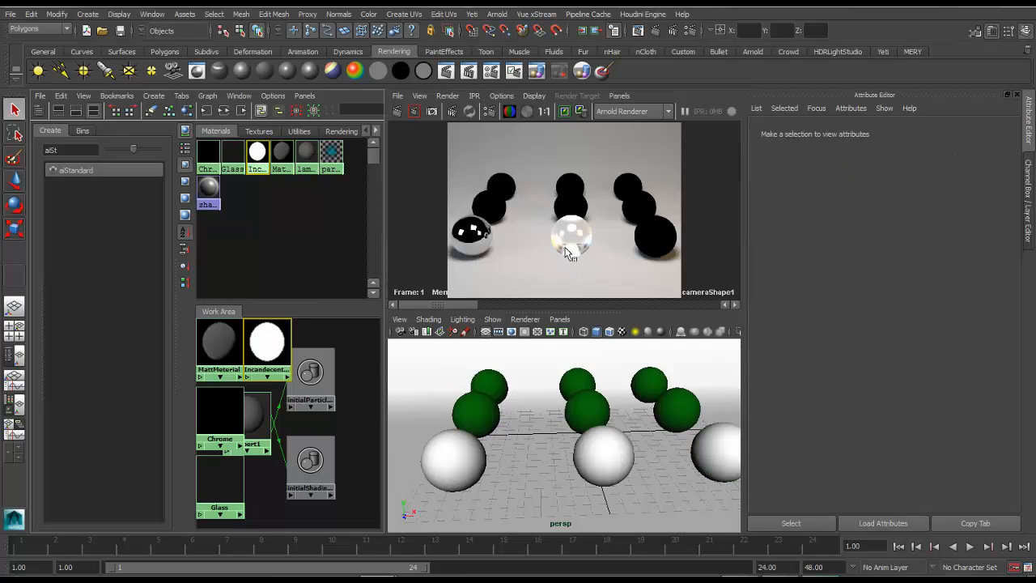
- Preview the emissive front-right sphere in an IPR render and stop the render
{"action": "left_click", "coordinate": [452, 112]}
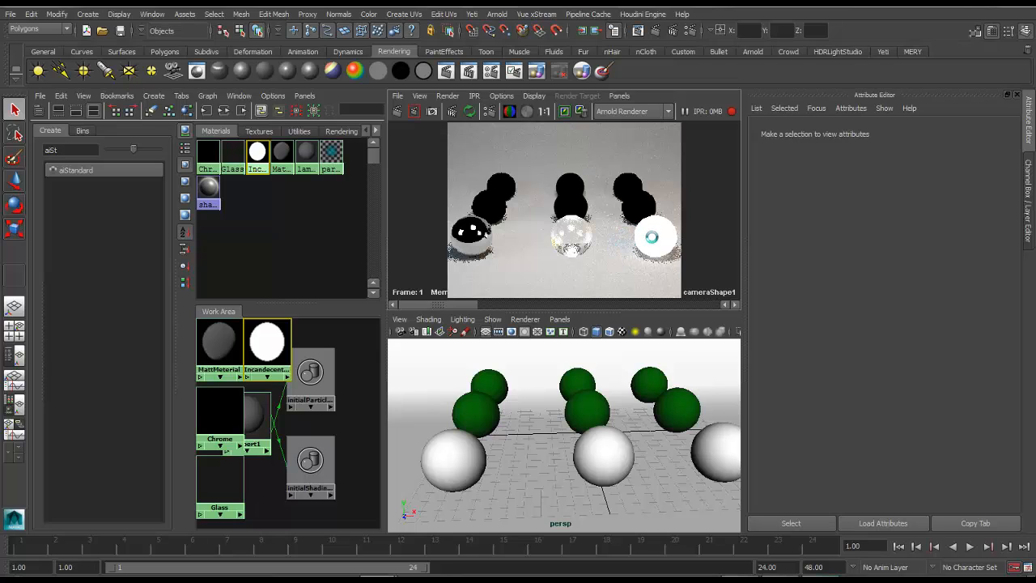
{"action": "left_click", "coordinate": [727, 111]}
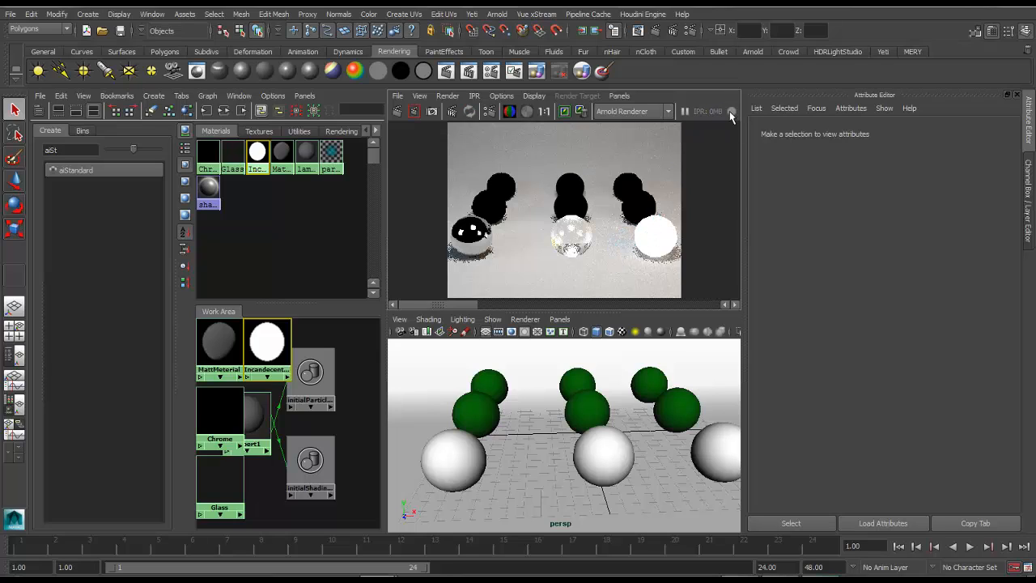
- Select the area light aiAreaLight2 beside the backdrop and set its samples to 0
{"action": "left_click_drag", "start_coordinate": [510, 355], "coordinate": [595, 401], "text": "alt"}
{"action": "right_click_drag", "start_coordinate": [595, 400], "coordinate": [558, 365], "text": "alt"}
{"action": "left_click_drag", "start_coordinate": [583, 377], "coordinate": [657, 379], "text": "alt"}
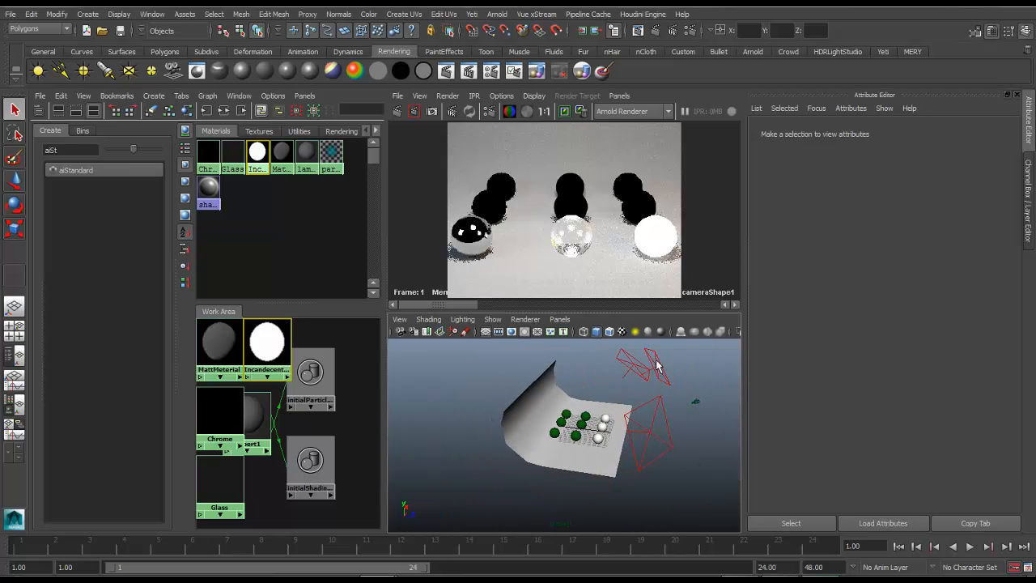
{"action": "left_click", "coordinate": [658, 368]}
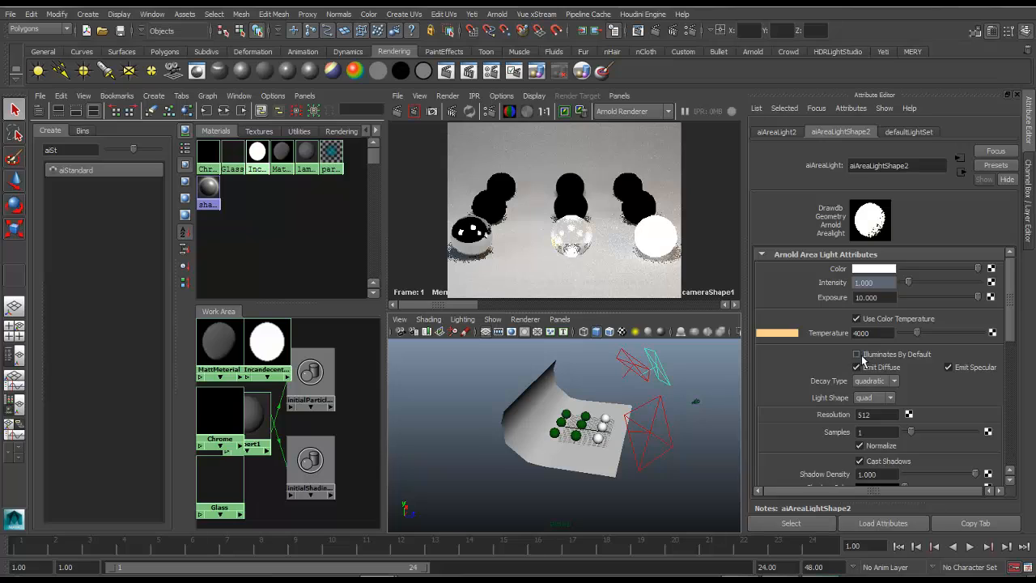
{"action": "scroll", "coordinate": [858, 356], "scroll_direction": "down", "scroll_amount": 5}
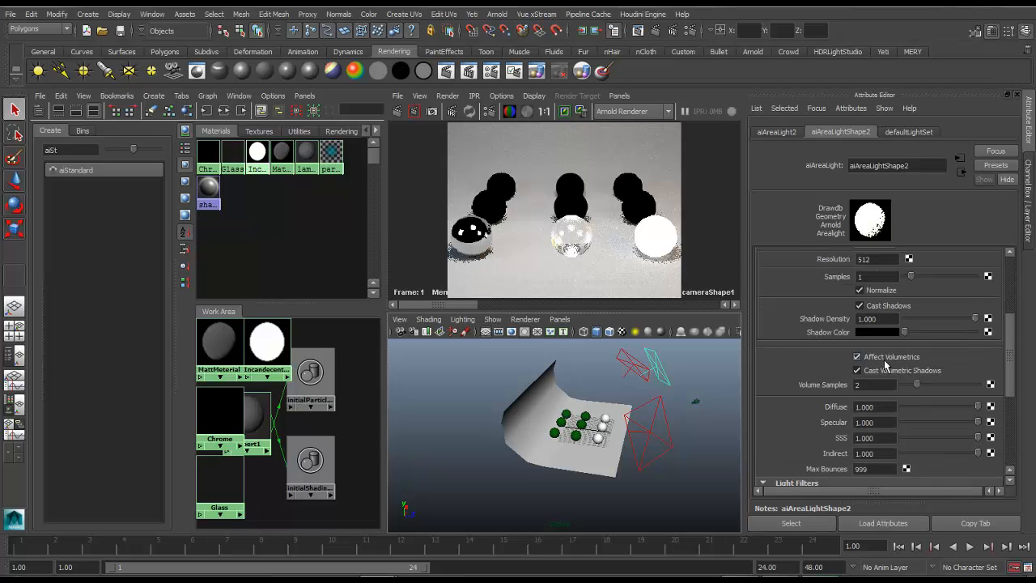
{"action": "scroll", "coordinate": [885, 356], "scroll_direction": "up", "scroll_amount": 2}
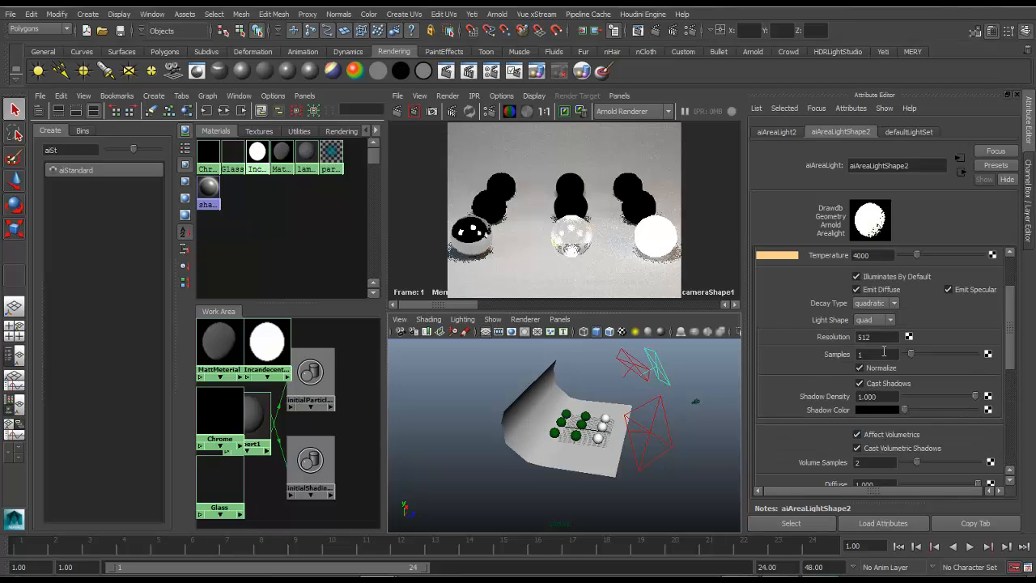
{"action": "double_click", "coordinate": [884, 354]}
{"action": "type", "text": "0"}
{"action": "key", "text": "Return"}
- Set the samples of aiAreaLight3 and aiAreaLight1 to 0 and check the emissive sphere in an IPR render
{"action": "left_click", "coordinate": [637, 368]}
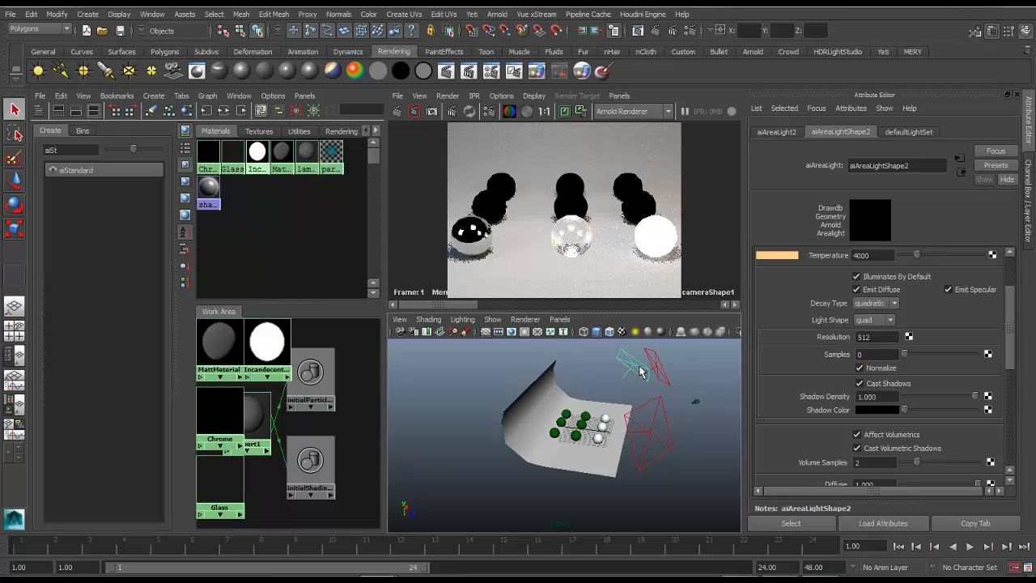
{"action": "double_click", "coordinate": [881, 354]}
{"action": "type", "text": "0"}
{"action": "key", "text": "Return"}
{"action": "left_click", "coordinate": [650, 442]}
{"action": "double_click", "coordinate": [887, 355]}
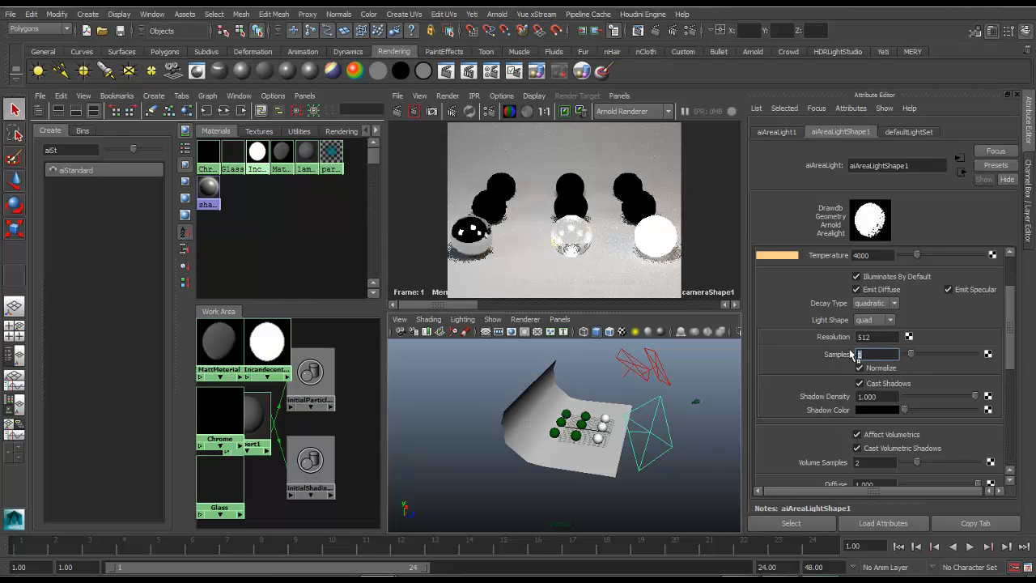
{"action": "type", "text": "0"}
{"action": "key", "text": "Return"}
{"action": "left_click", "coordinate": [702, 409]}
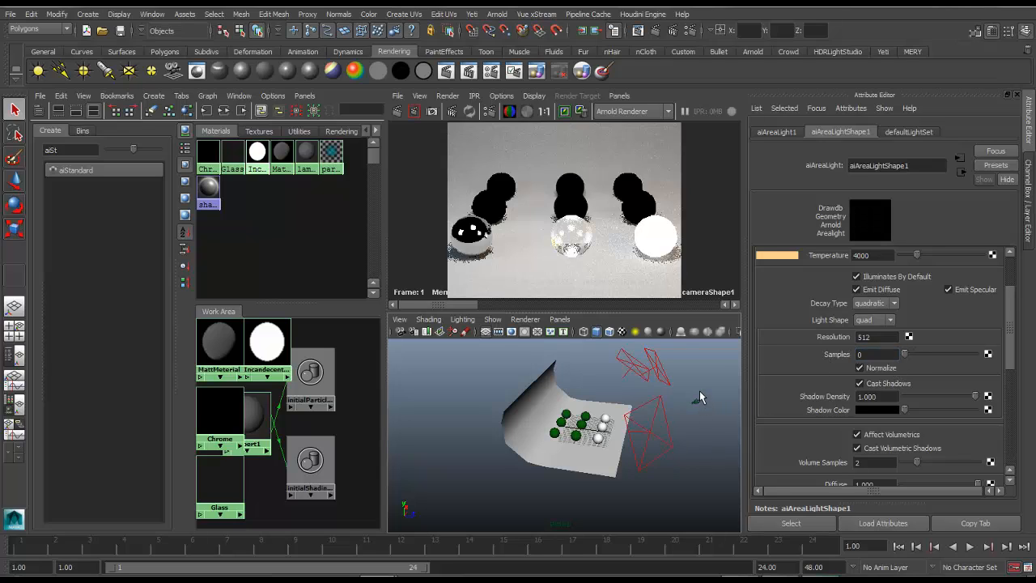
{"action": "left_click", "coordinate": [461, 112]}
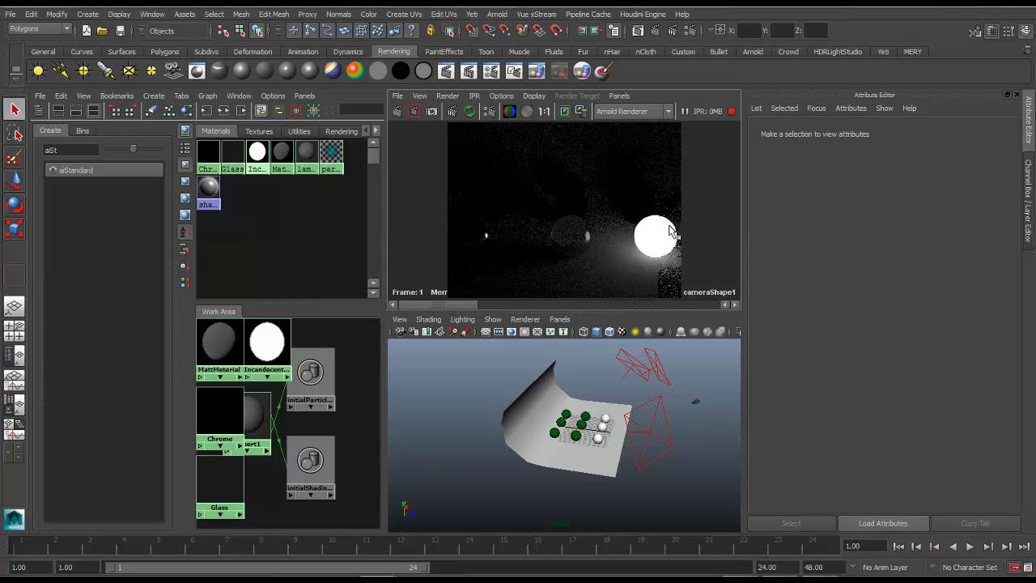
{"action": "left_click", "coordinate": [731, 111]}
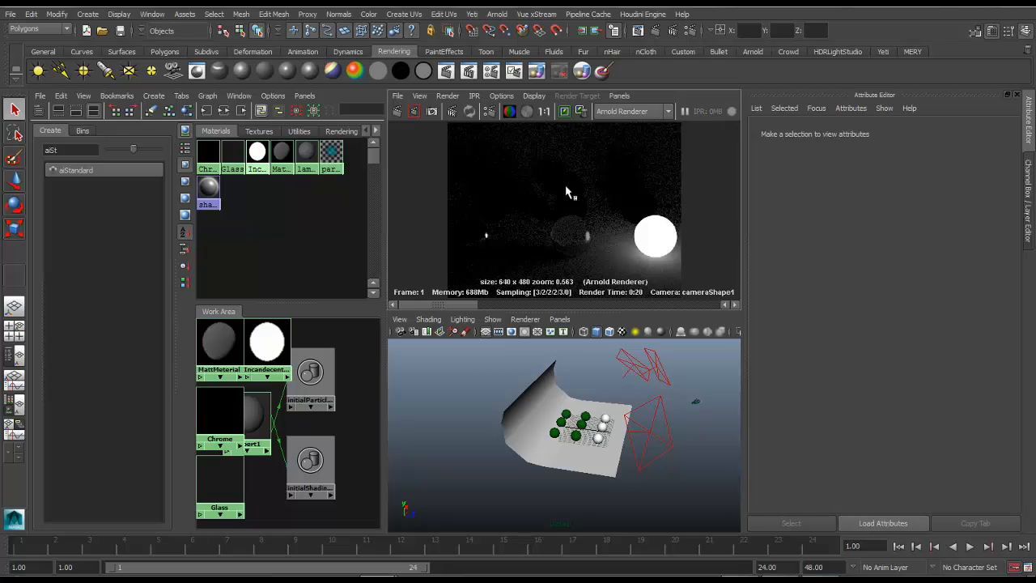
- Delete the IncandecentBulb material
{"action": "right_click_drag", "start_coordinate": [579, 370], "coordinate": [660, 440], "text": "alt"}
{"action": "left_click_drag", "start_coordinate": [660, 440], "coordinate": [684, 406], "text": "alt"}
{"action": "left_click", "coordinate": [257, 153]}
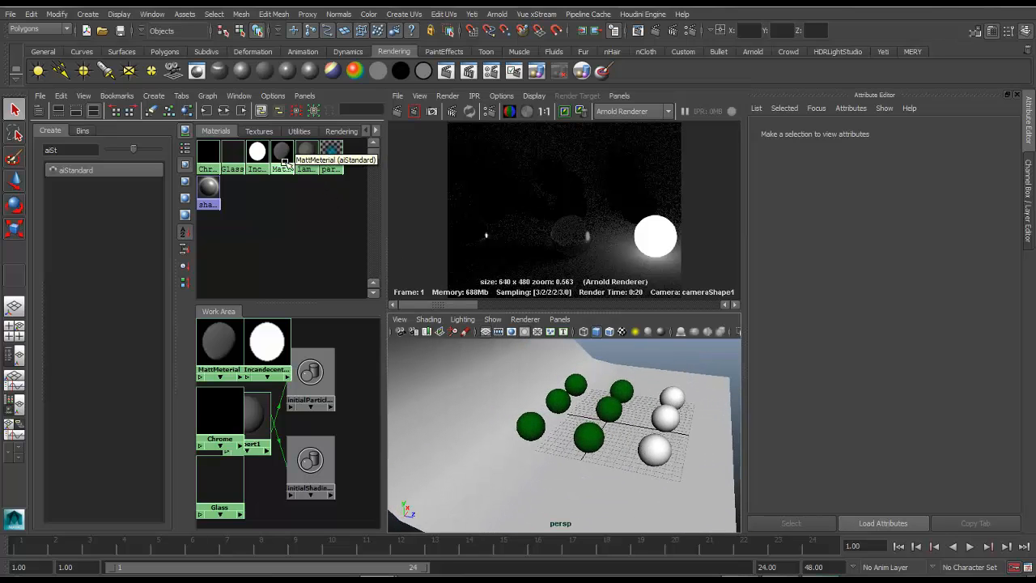
{"action": "key", "text": "Delete"}
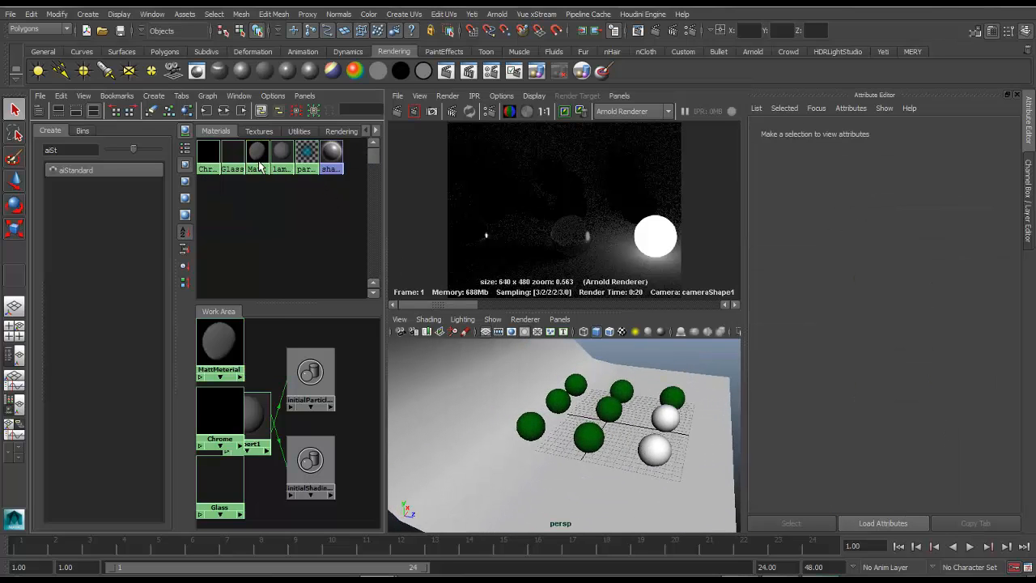
- Set the front-right sphere's Arnold translator to mesh_light and start an IPR render
{"action": "left_click", "coordinate": [677, 394]}
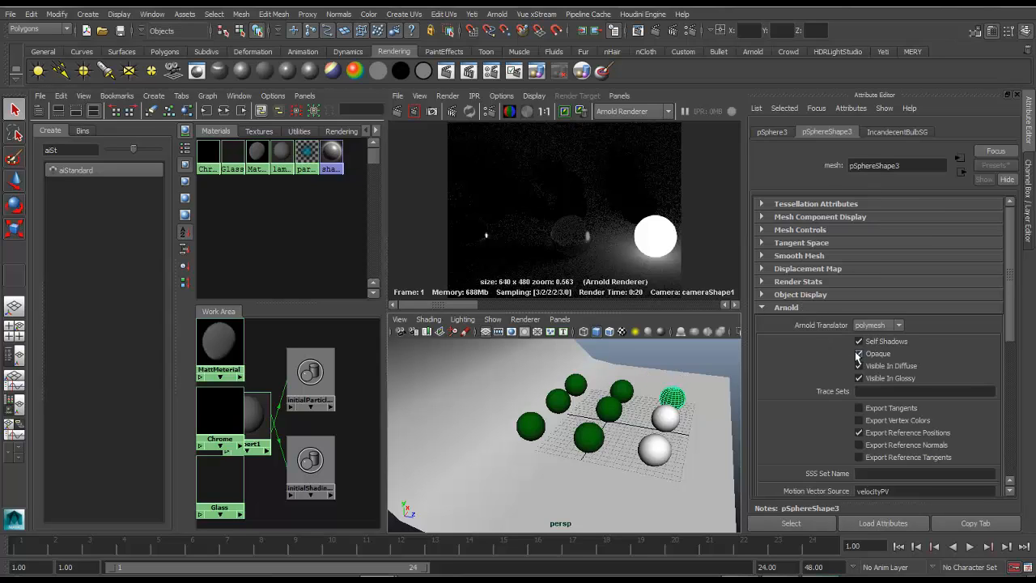
{"action": "left_click", "coordinate": [897, 327]}
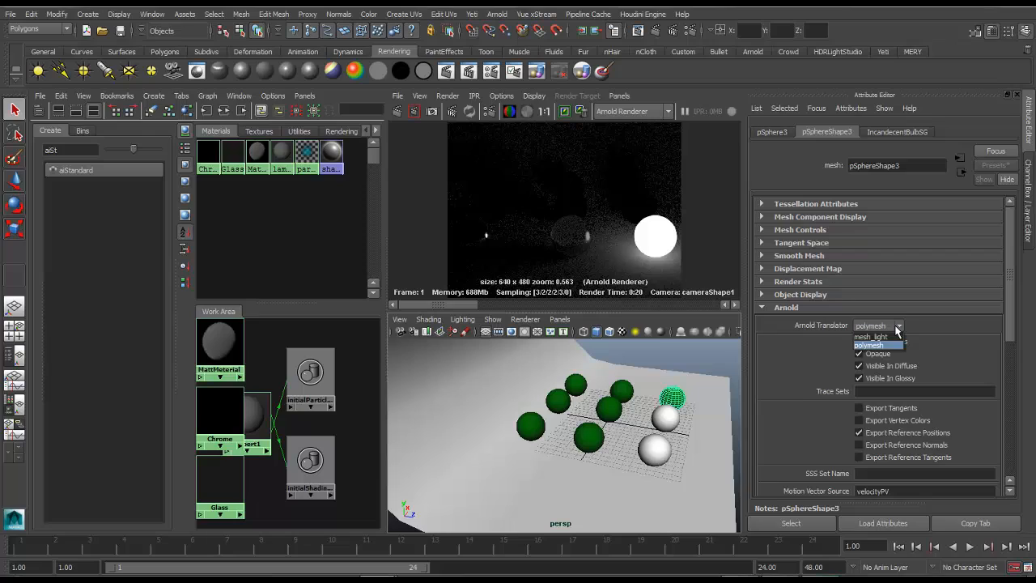
{"action": "left_click", "coordinate": [871, 336]}
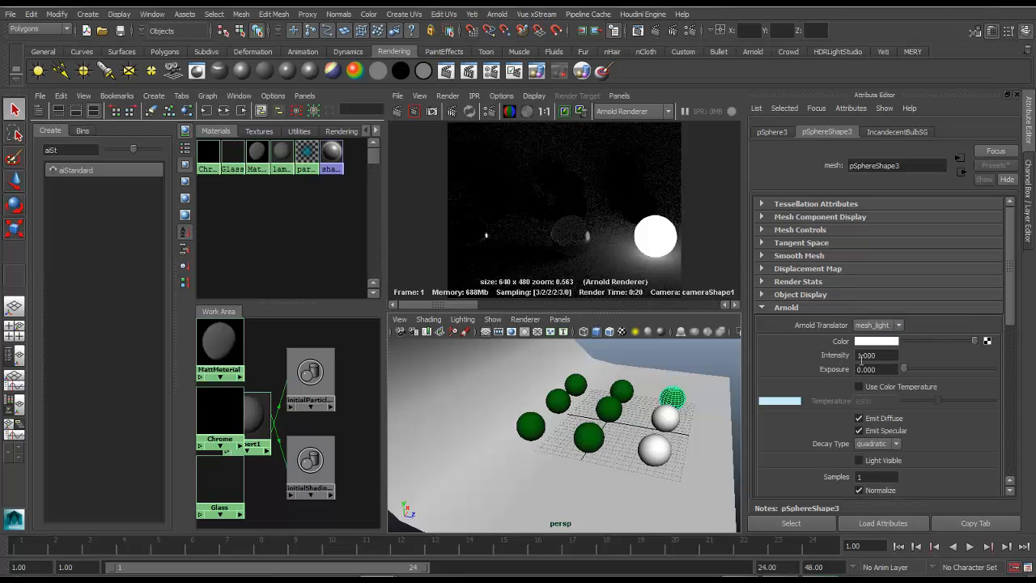
{"action": "left_click", "coordinate": [451, 111]}
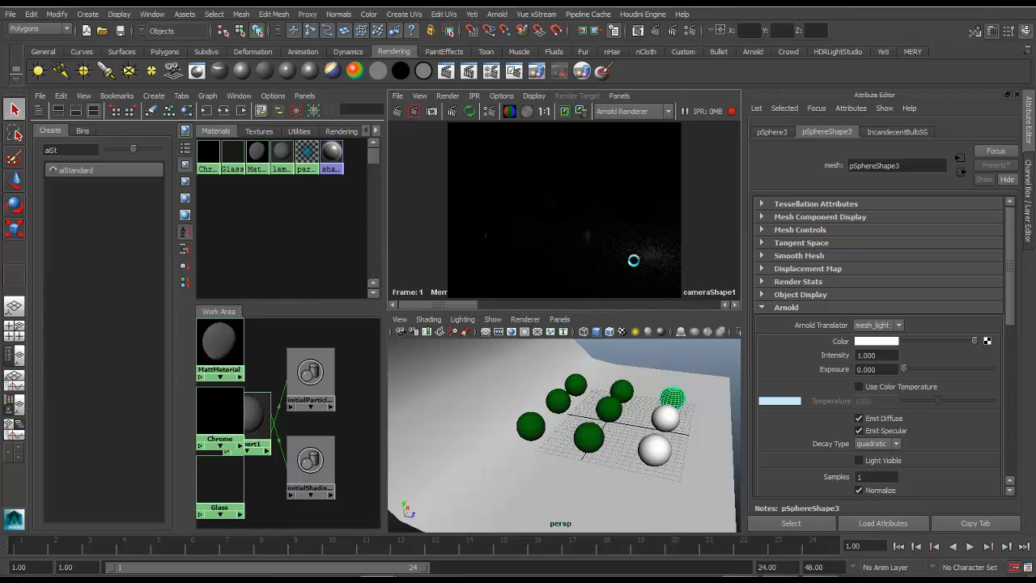
- Make the mesh light visible with exposure 3 and intensity 10, and stop the IPR render once it has refined
{"action": "left_click", "coordinate": [856, 460]}
{"action": "left_click", "coordinate": [884, 371]}
{"action": "type", "text": "3"}
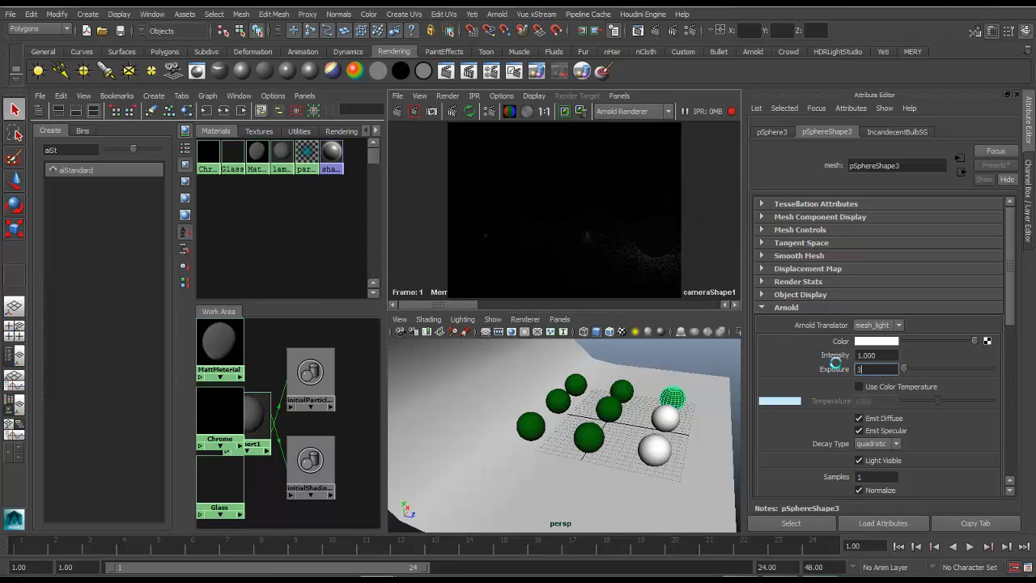
{"action": "key", "text": "Return"}
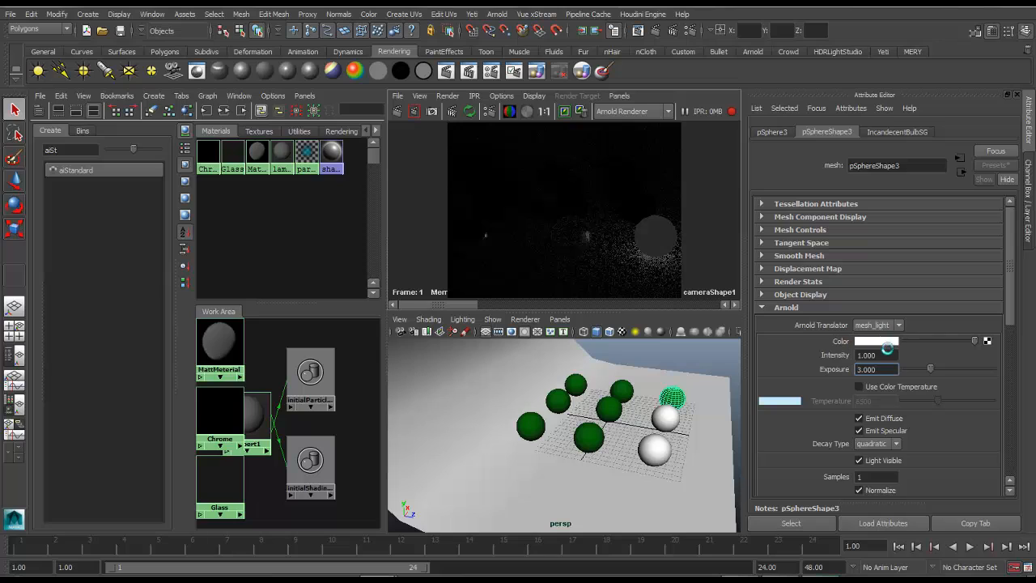
{"action": "left_click", "coordinate": [884, 355]}
{"action": "type", "text": "10"}
{"action": "key", "text": "Return"}
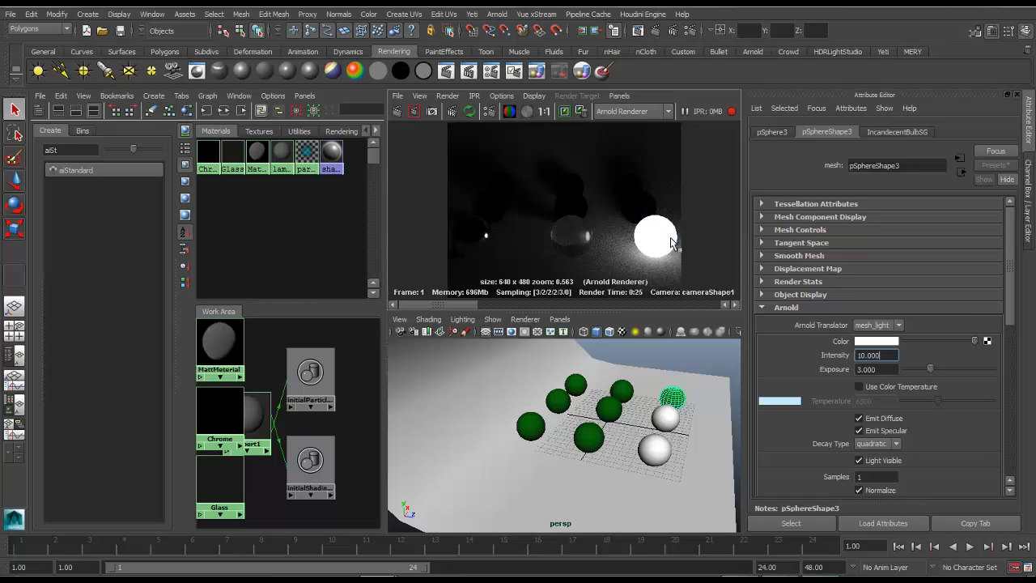
{"action": "left_click", "coordinate": [732, 111]}
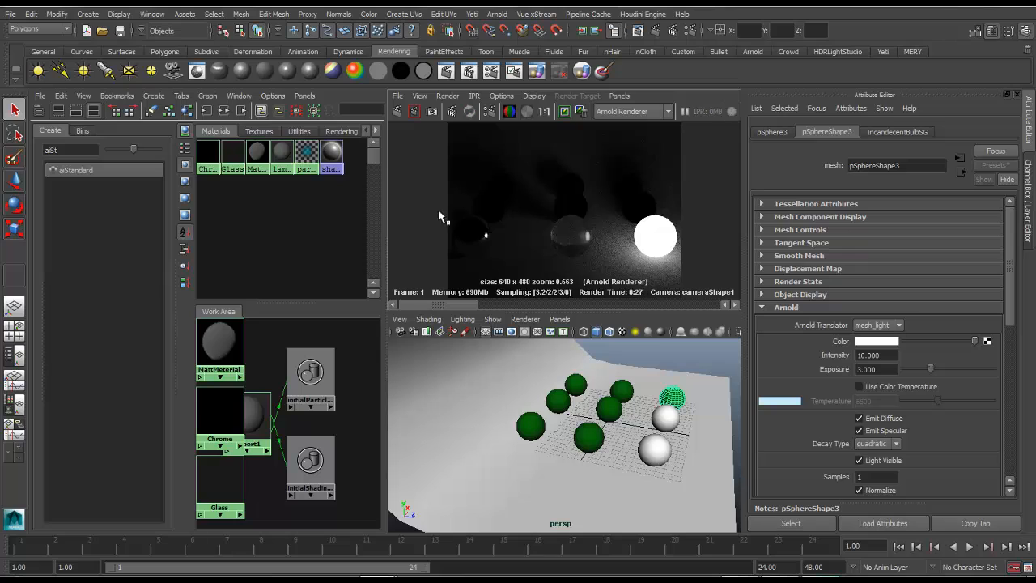
- Assign a new aiStandard material to the front-right sphere and set the sphere's Arnold translator back to polymesh
{"action": "left_click", "coordinate": [144, 171]}
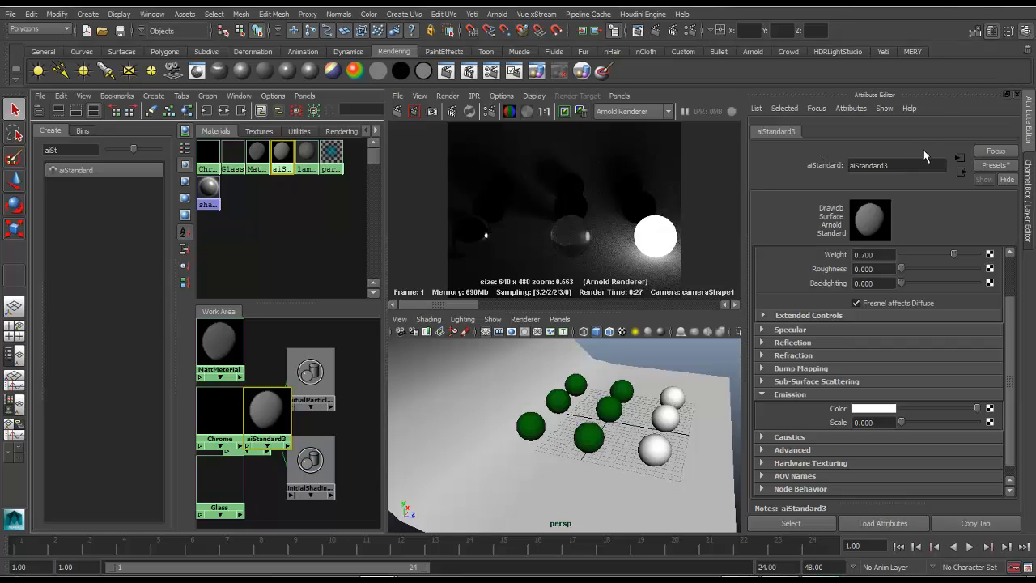
{"action": "left_click", "coordinate": [677, 396]}
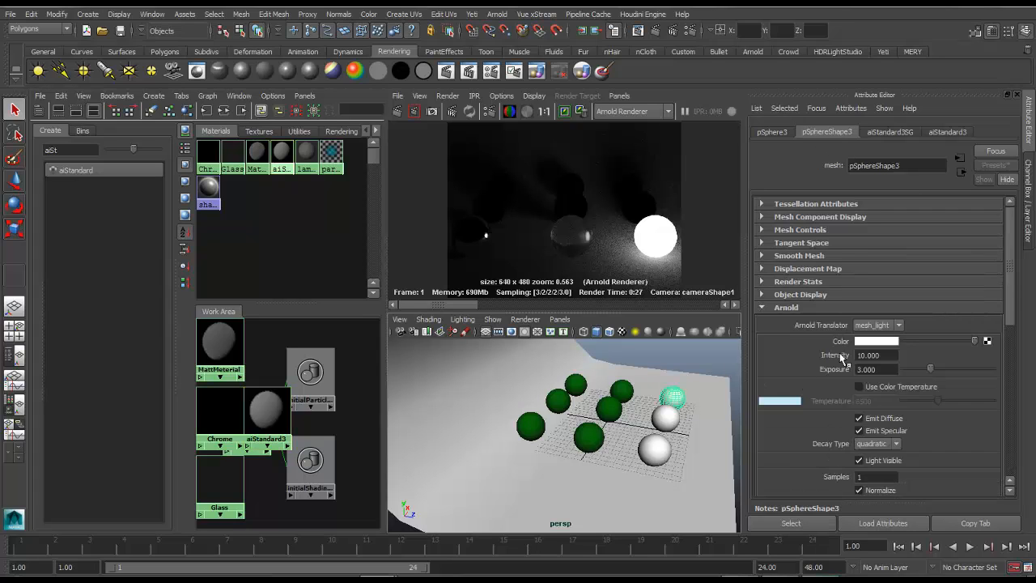
{"action": "left_click", "coordinate": [881, 326]}
{"action": "left_click", "coordinate": [889, 346]}
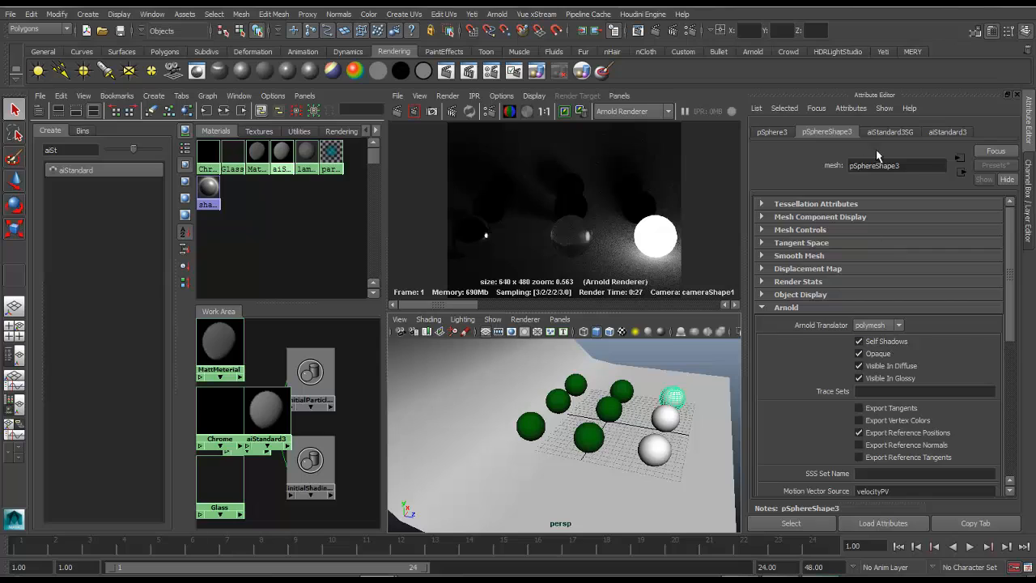
- Apply the Incandescent preset to the front-right sphere's new aiStandard material
{"action": "left_click", "coordinate": [936, 133]}
{"action": "left_click", "coordinate": [994, 165]}
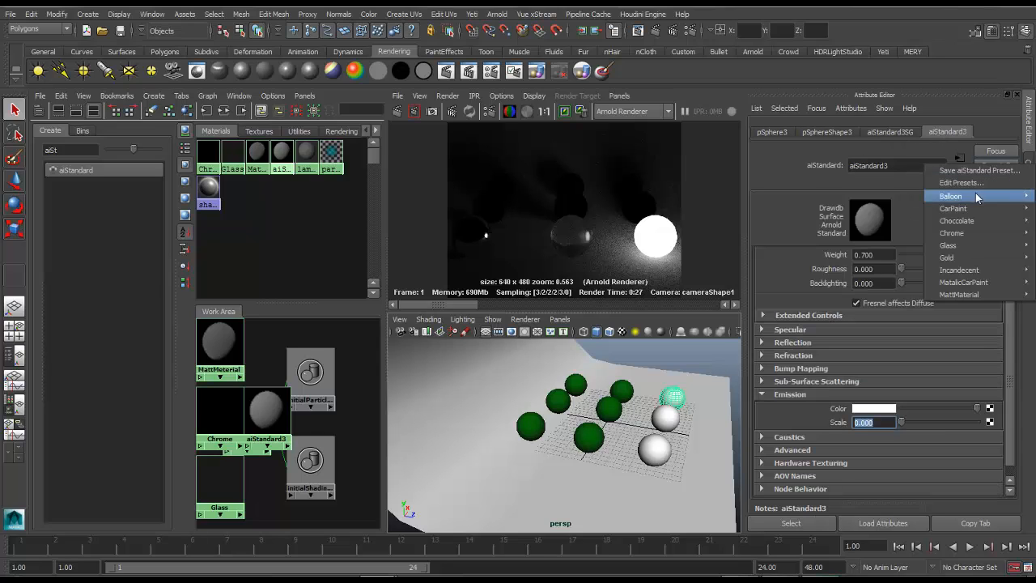
{"action": "mouse_move", "coordinate": [970, 252]}
{"action": "left_click", "coordinate": [891, 274]}
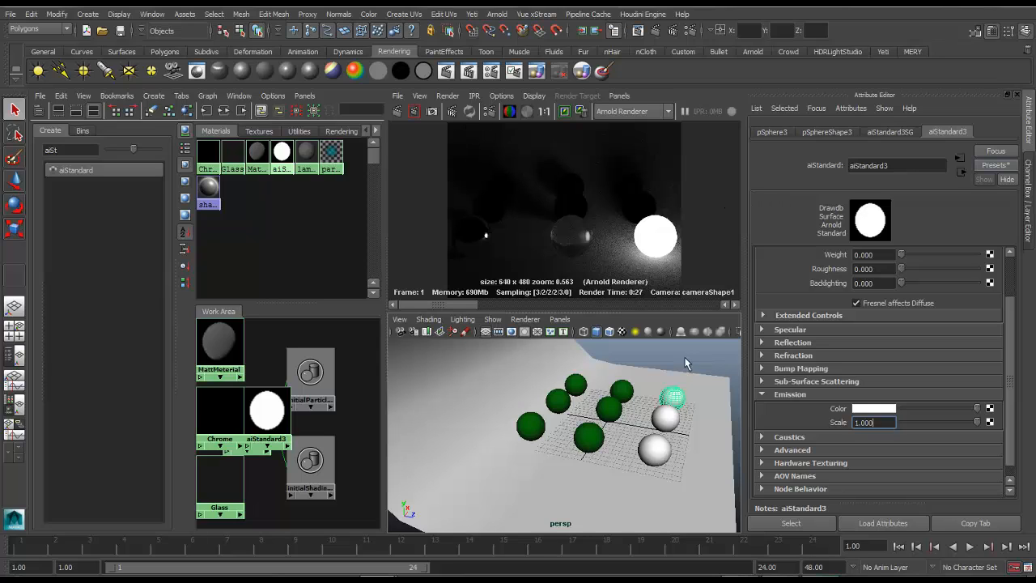
- Select the area light aiAreaLight3 and open its samples value for editing
{"action": "left_click", "coordinate": [683, 394]}
{"action": "right_click_drag", "start_coordinate": [683, 393], "coordinate": [616, 391], "text": "alt"}
{"action": "left_click", "coordinate": [624, 373]}
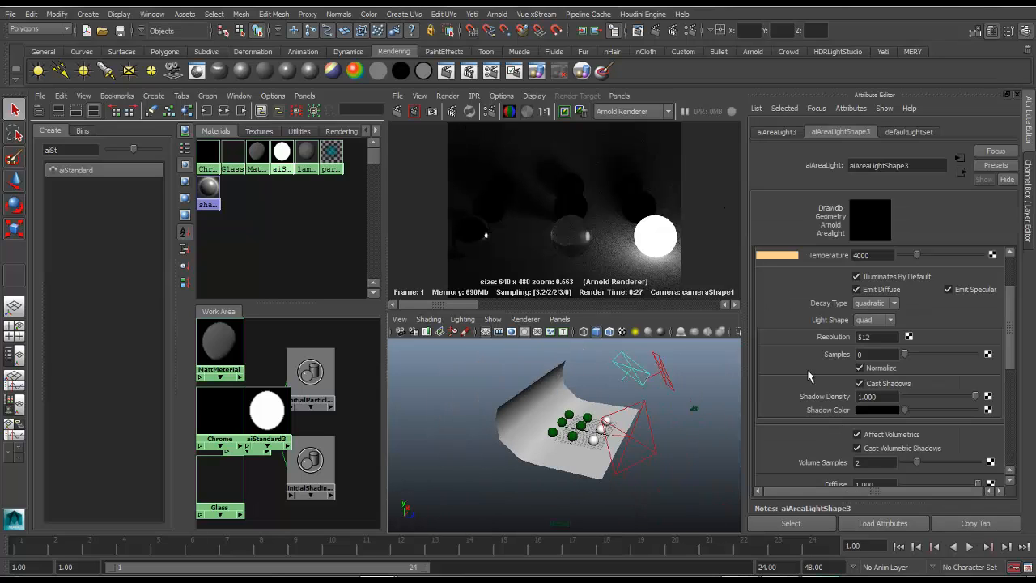
{"action": "left_click", "coordinate": [874, 355]}
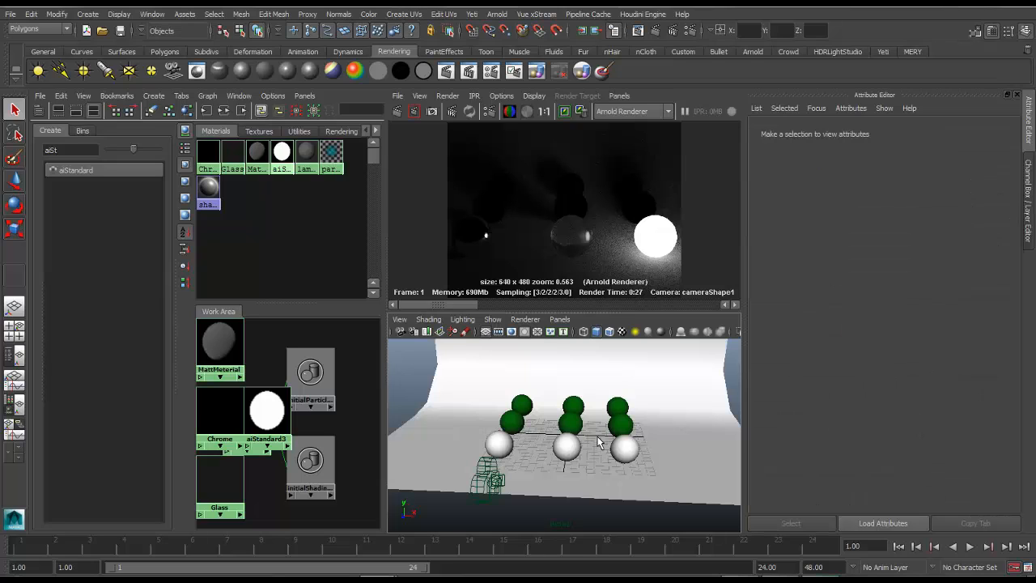
- Create a new aiStandard material and name it CarPaint
{"action": "scroll", "coordinate": [568, 414], "scroll_direction": "down", "scroll_amount": 5}
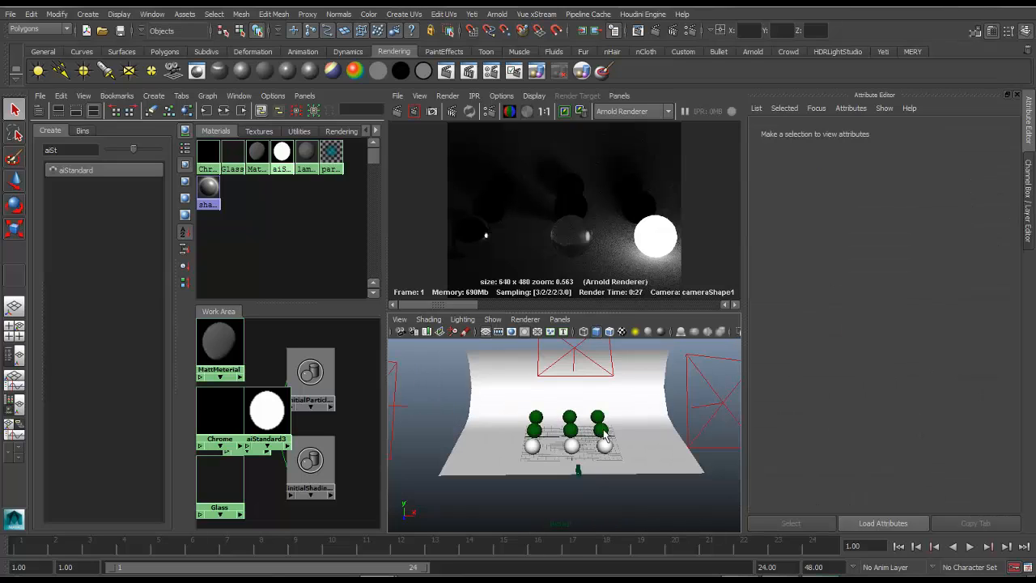
{"action": "middle_click_drag", "start_coordinate": [607, 437], "coordinate": [668, 436], "text": "alt"}
{"action": "scroll", "coordinate": [669, 435], "scroll_direction": "up", "scroll_amount": 5}
{"action": "left_click_drag", "start_coordinate": [668, 436], "coordinate": [655, 439], "text": "alt"}
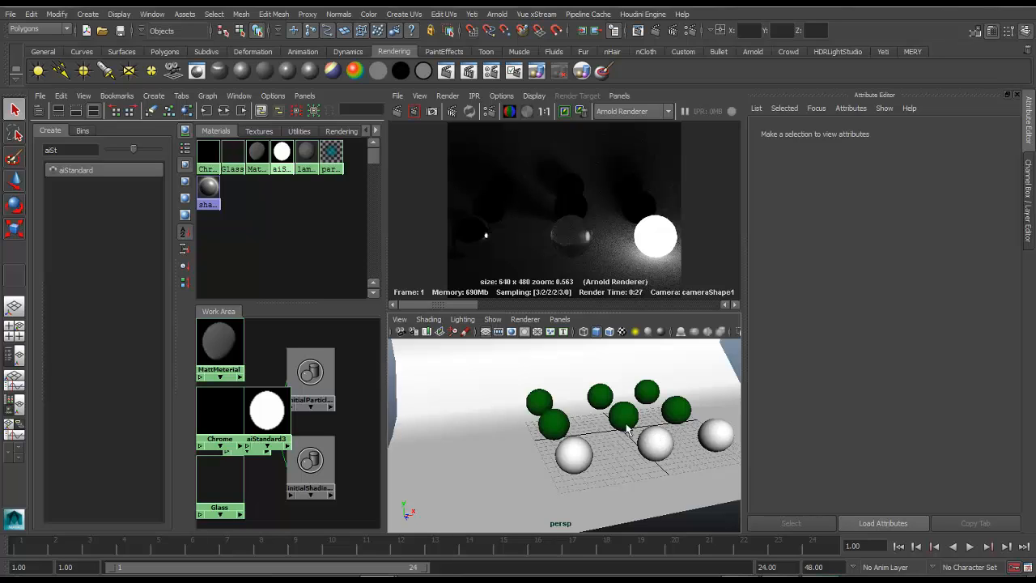
{"action": "left_click", "coordinate": [562, 423]}
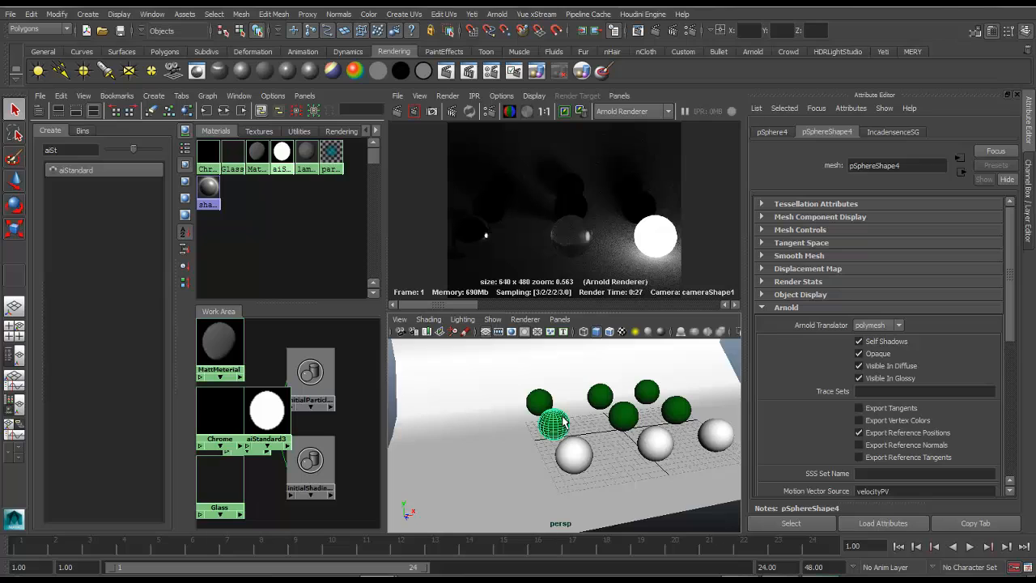
{"action": "scroll", "coordinate": [563, 420], "scroll_direction": "up", "scroll_amount": 2}
{"action": "left_click_drag", "start_coordinate": [563, 420], "coordinate": [591, 430], "text": "alt"}
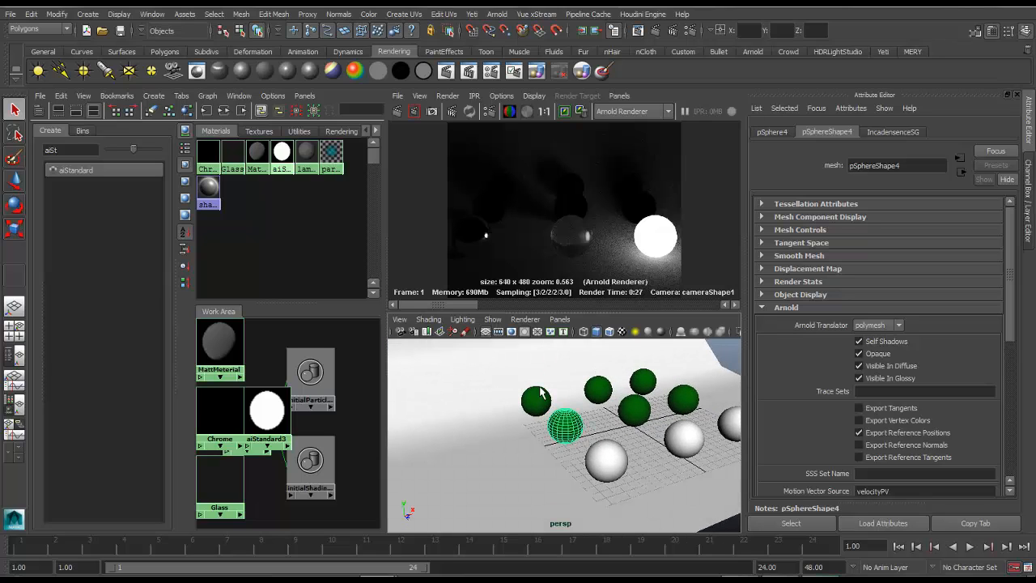
{"action": "left_click", "coordinate": [131, 170]}
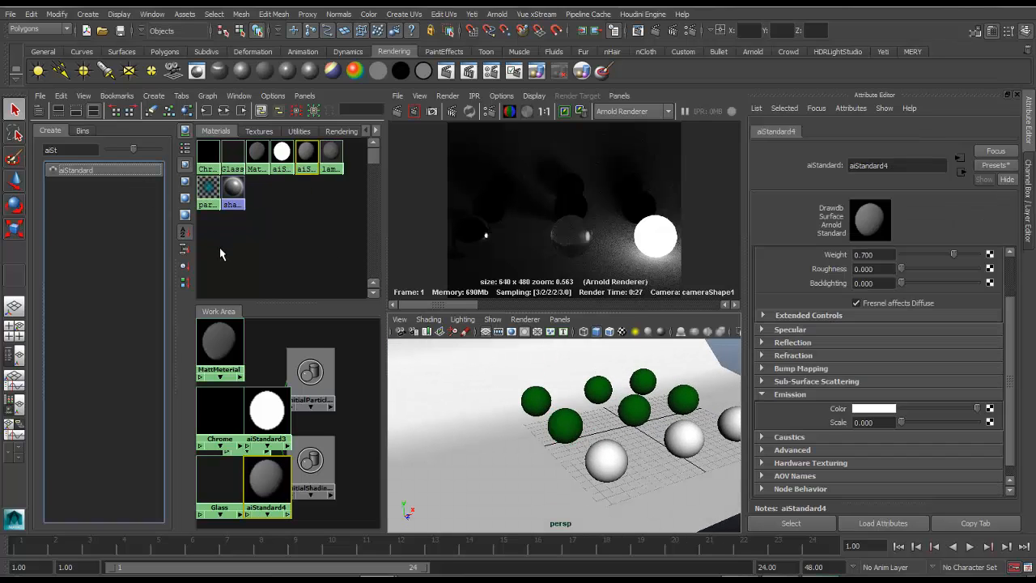
{"action": "double_click", "coordinate": [900, 165]}
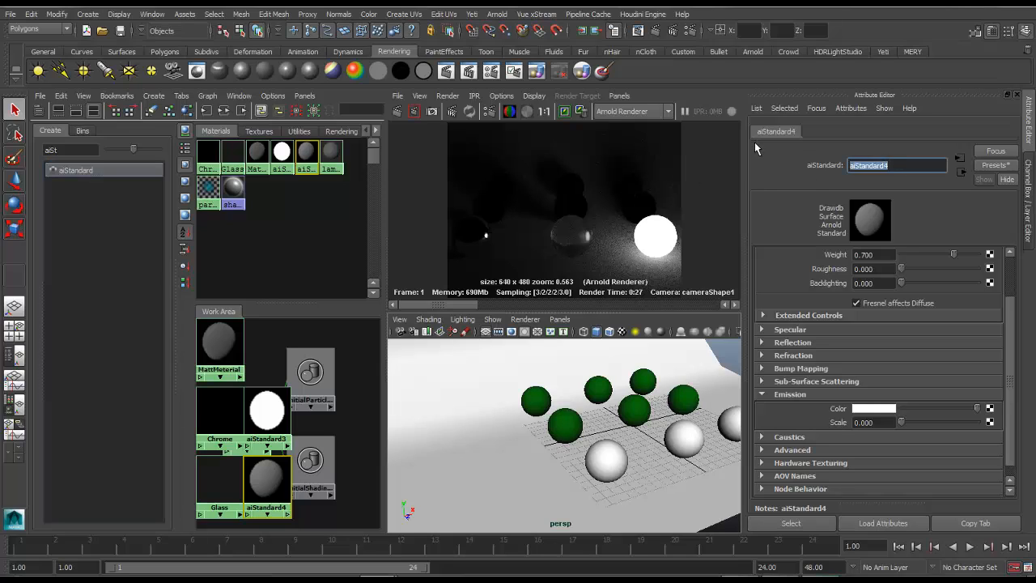
{"action": "type", "text": "CarPaint"}
{"action": "key", "text": "Return"}
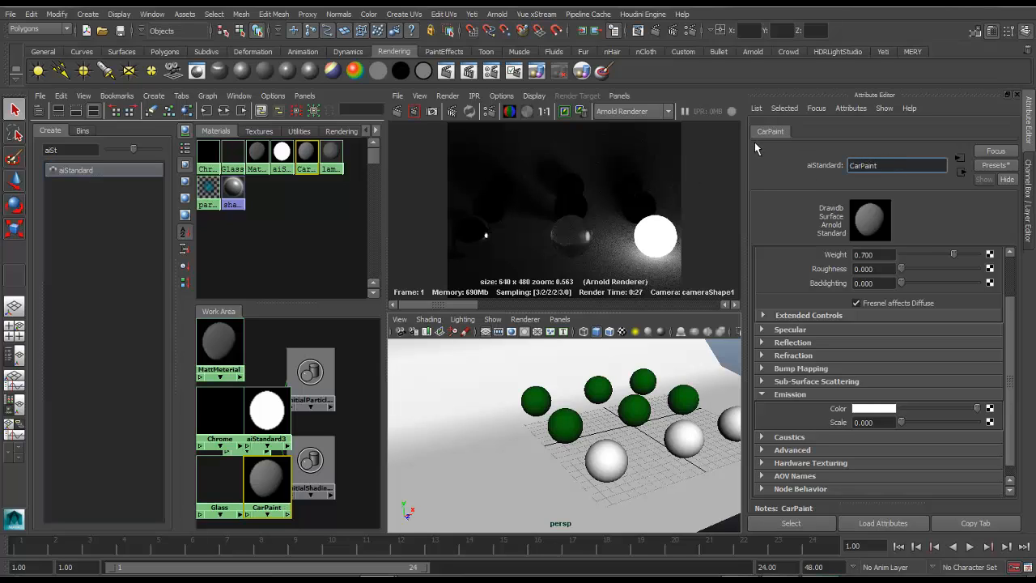
- Set the CarPaint material's diffuse colour to a medium blue and its diffuse roughness to 0.402
{"action": "scroll", "coordinate": [843, 275], "scroll_direction": "up", "scroll_amount": 3}
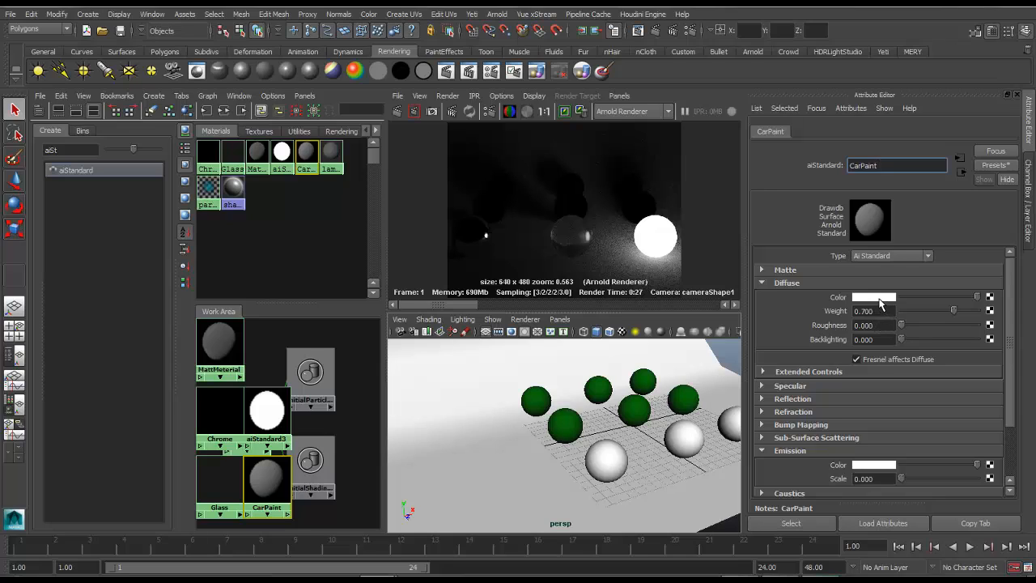
{"action": "left_click", "coordinate": [881, 298]}
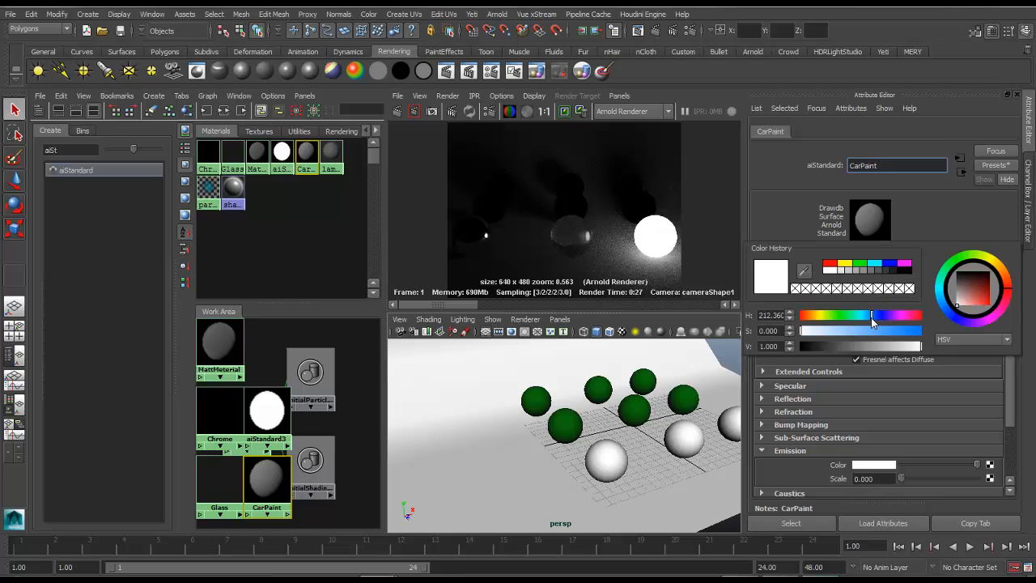
{"action": "mouse_move", "coordinate": [888, 335]}
{"action": "left_mouse_down"}
{"action": "mouse_move", "coordinate": [896, 332]}
{"action": "mouse_move", "coordinate": [880, 350]}
{"action": "left_mouse_up"}
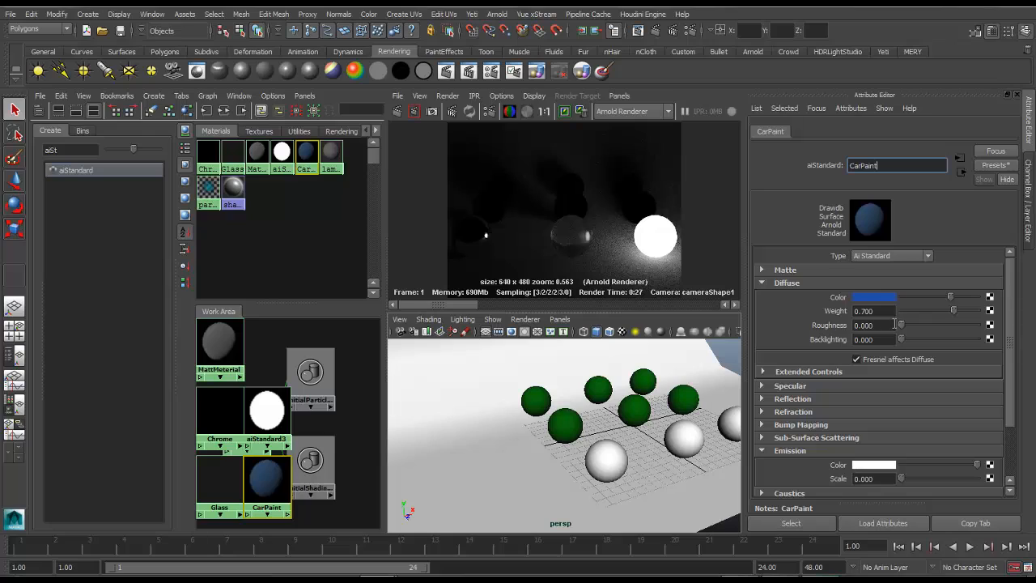
{"action": "left_click_drag", "start_coordinate": [902, 324], "coordinate": [932, 327]}
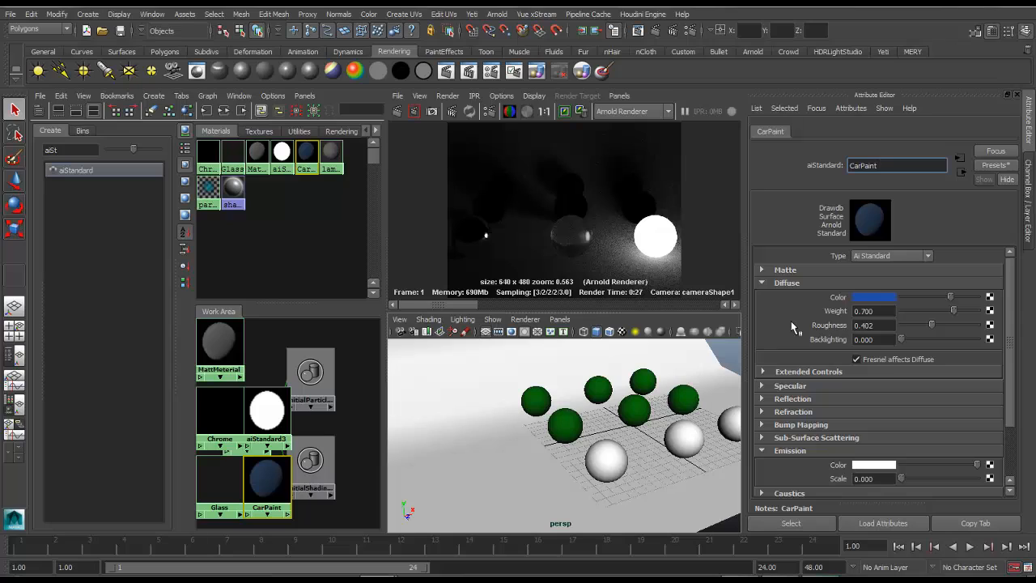
- Set CarPaint's specular weight to 1, roughness and rotation to 0, and enable specular Fresnel with a reflectance at normal of 0.02
{"action": "scroll", "coordinate": [790, 321], "scroll_direction": "down", "scroll_amount": 1}
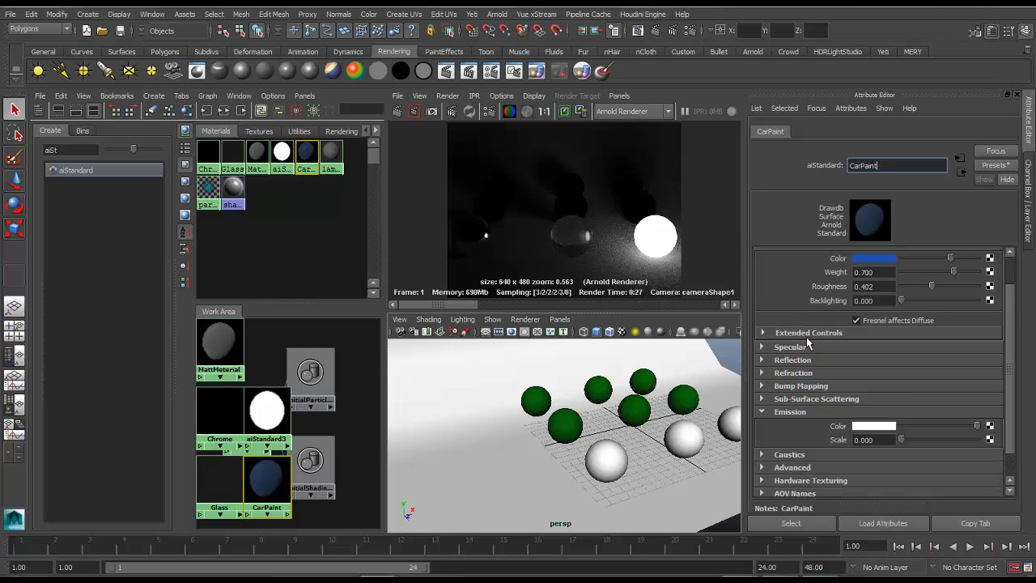
{"action": "left_click", "coordinate": [818, 346]}
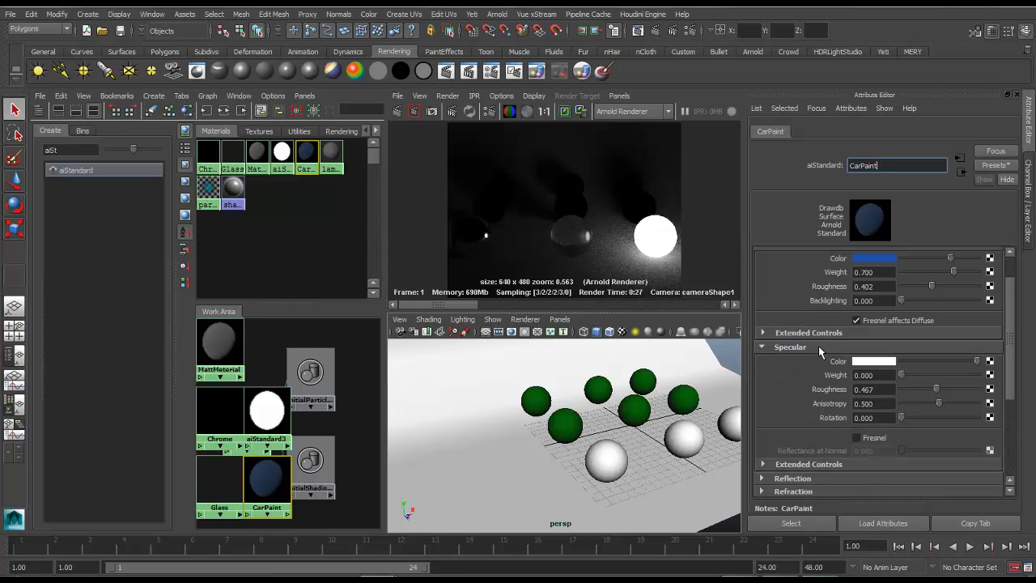
{"action": "left_click_drag", "start_coordinate": [901, 375], "coordinate": [1005, 379]}
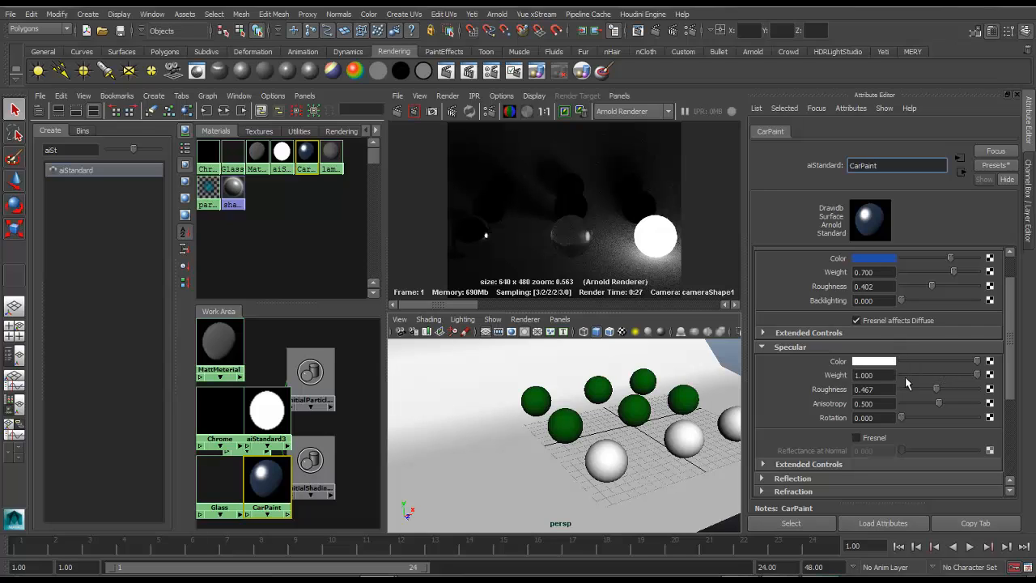
{"action": "left_click_drag", "start_coordinate": [936, 393], "coordinate": [876, 389]}
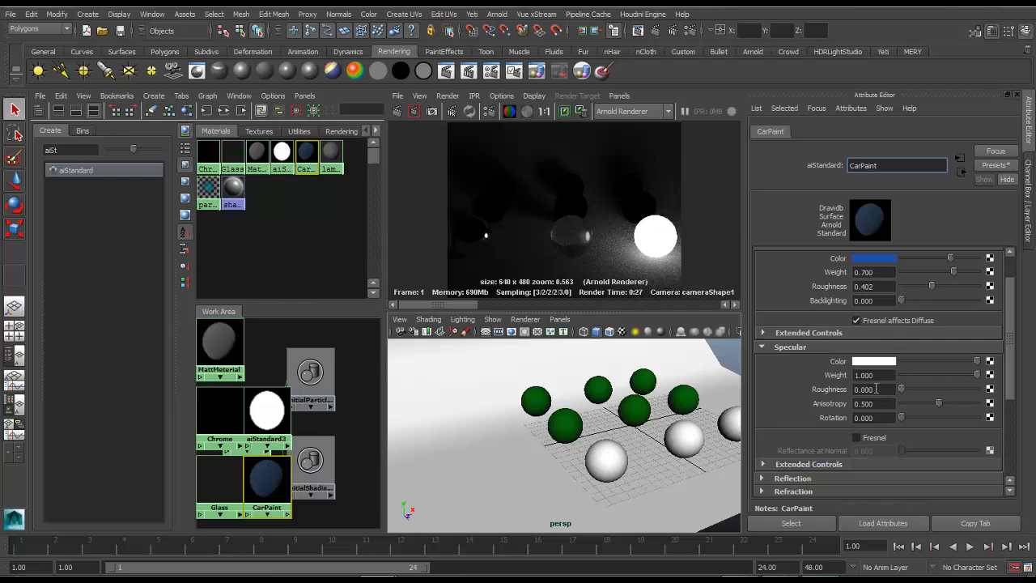
{"action": "left_click", "coordinate": [880, 417]}
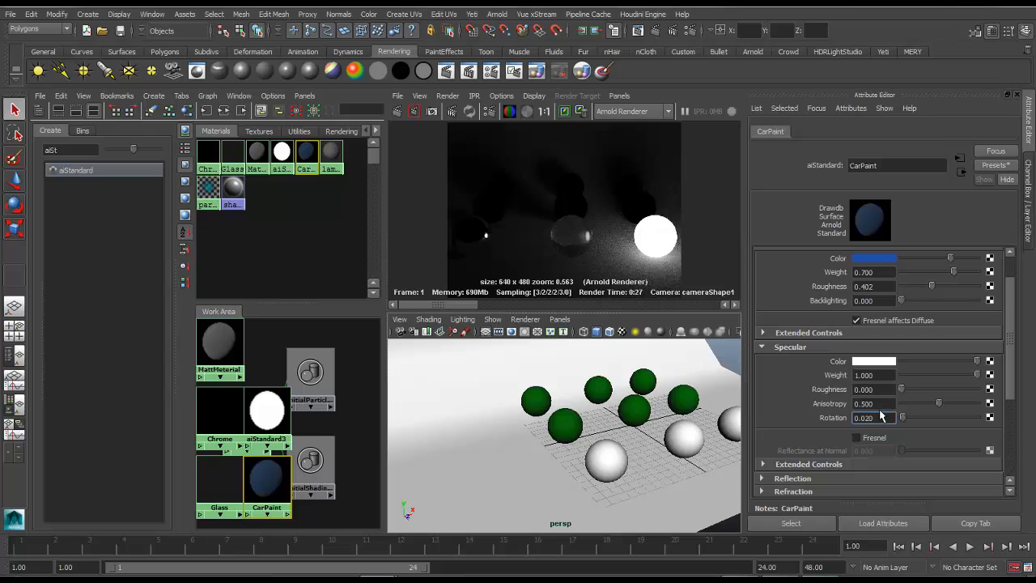
{"action": "left_click_drag", "start_coordinate": [881, 416], "coordinate": [802, 419]}
{"action": "type", "text": "0"}
{"action": "key", "text": "Return"}
{"action": "left_click", "coordinate": [868, 439]}
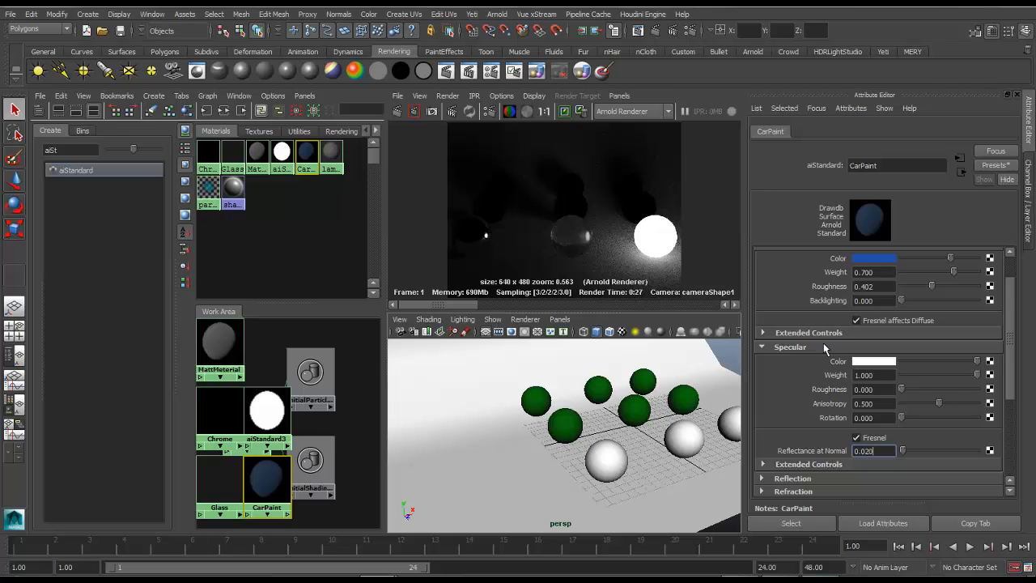
{"action": "left_click", "coordinate": [824, 347]}
- Set CarPaint's sub-surface scattering weight to 0.163
{"action": "left_click", "coordinate": [801, 380]}
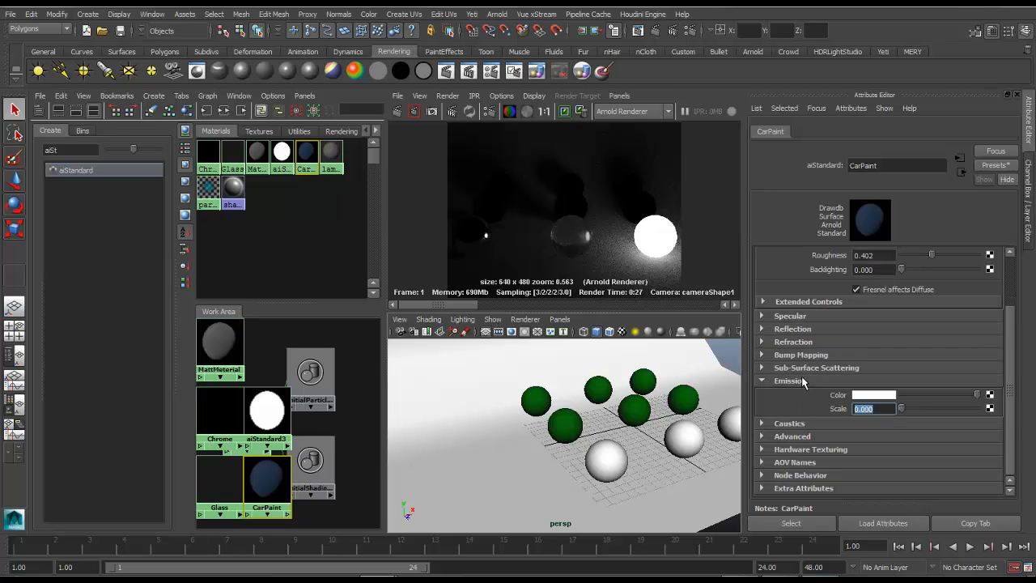
{"action": "left_click", "coordinate": [805, 369]}
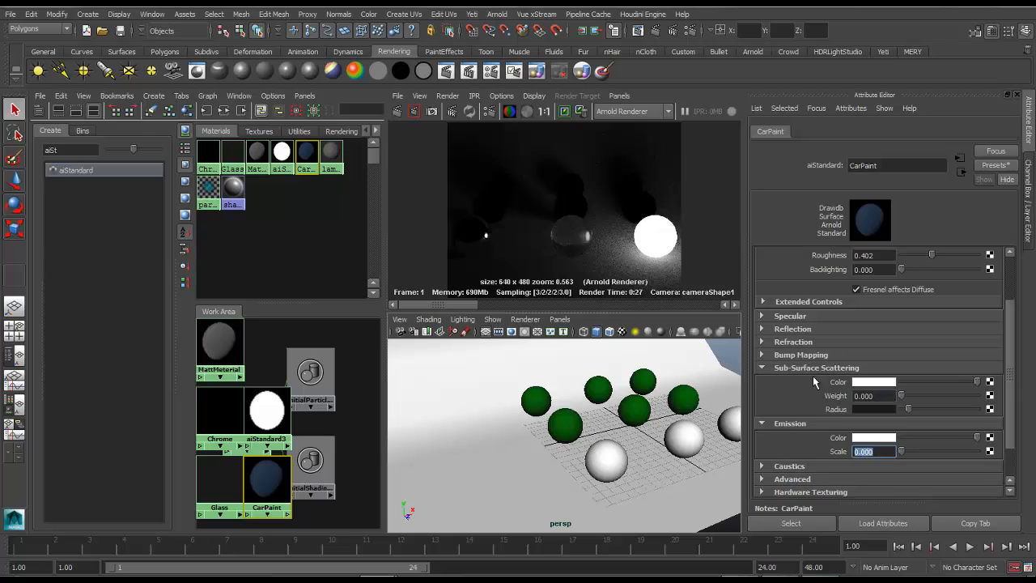
{"action": "left_click", "coordinate": [805, 422]}
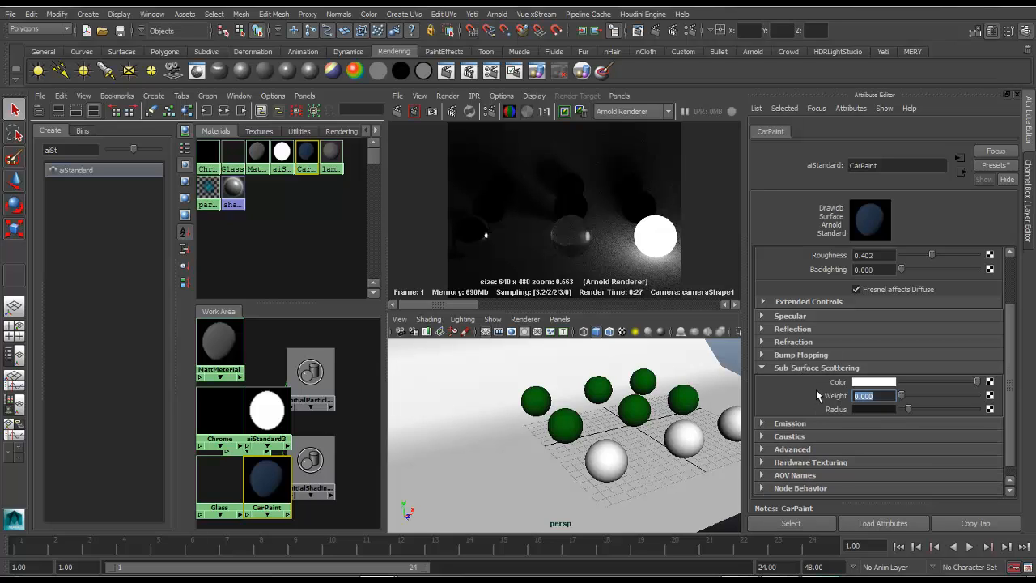
{"action": "type", "text": ".163"}
{"action": "key", "text": "Return"}
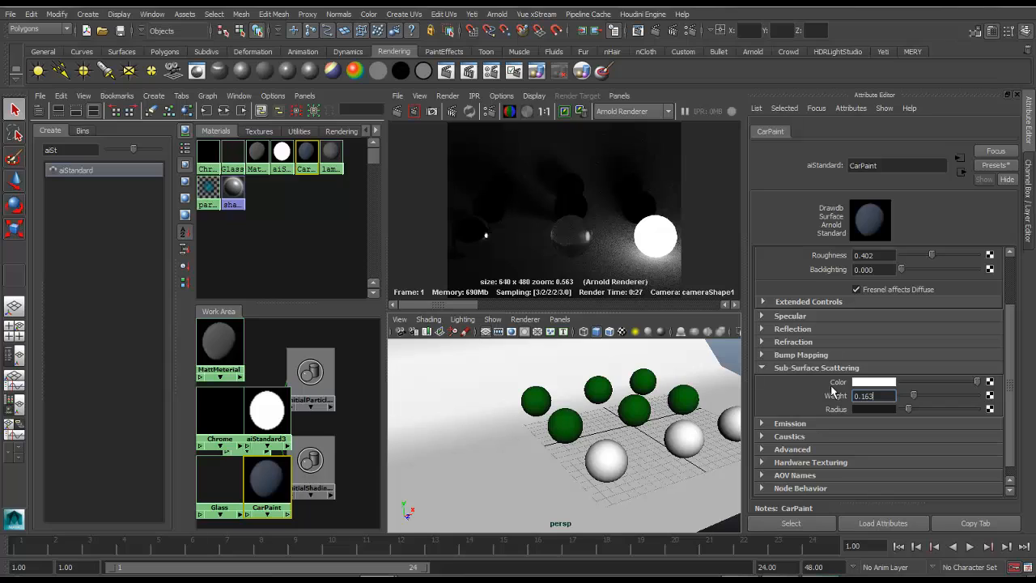
- Assign CarPaint to the left sphere of the middle row and start an IPR render
{"action": "middle_click_drag", "start_coordinate": [307, 164], "coordinate": [571, 418]}
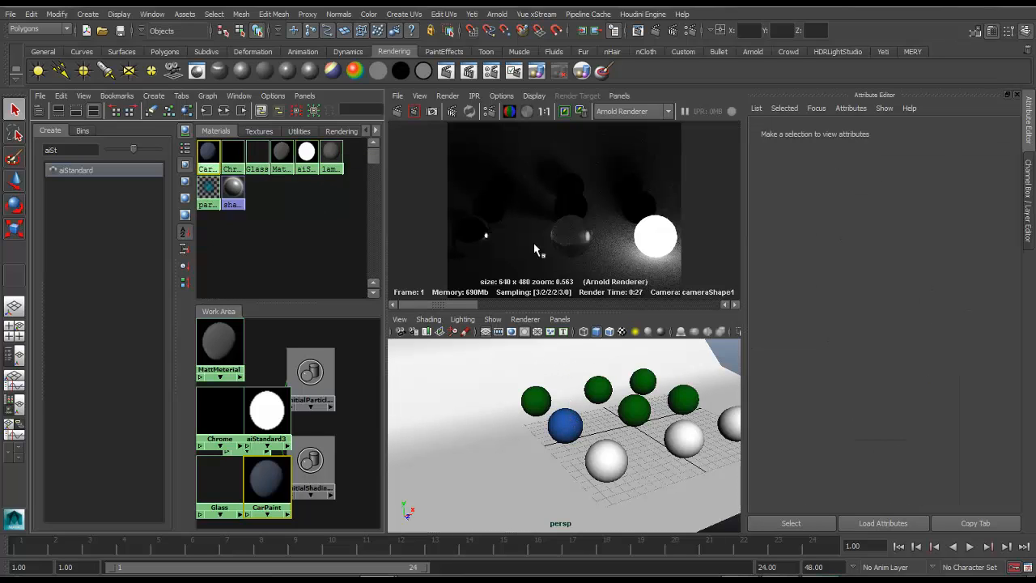
{"action": "left_click", "coordinate": [450, 111]}
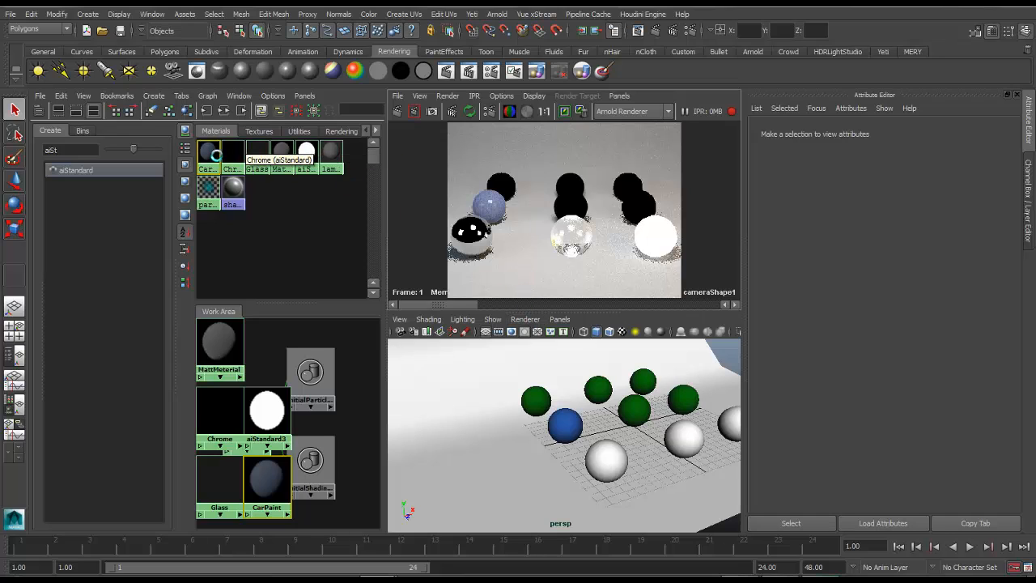
- Darken CarPaint's blue diffuse colour slightly and try a lower specular weight of 0.803 before setting it to 1
{"action": "left_click", "coordinate": [208, 154]}
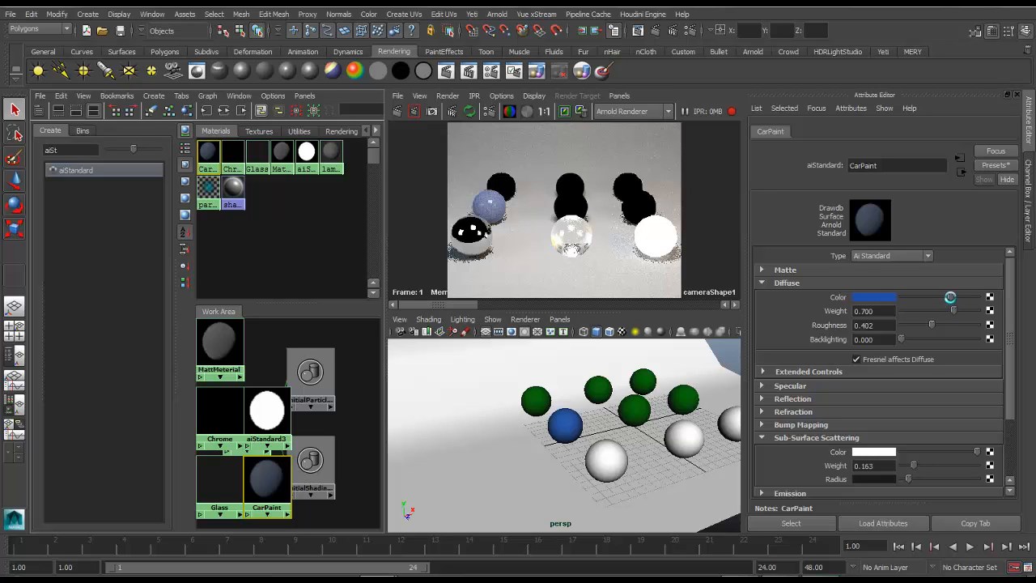
{"action": "left_click_drag", "start_coordinate": [952, 298], "coordinate": [944, 297]}
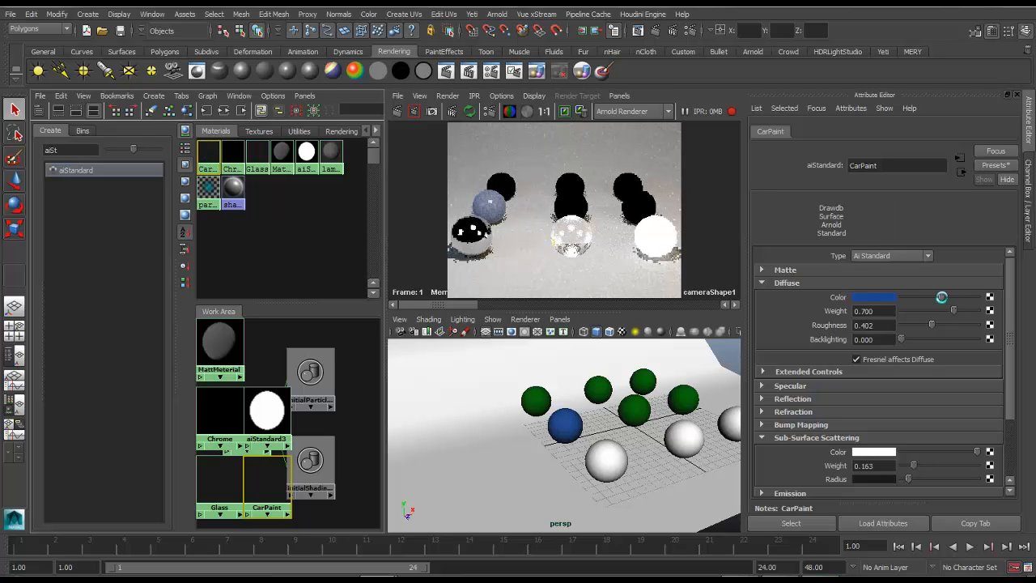
{"action": "scroll", "coordinate": [879, 374], "scroll_direction": "down", "scroll_amount": 2}
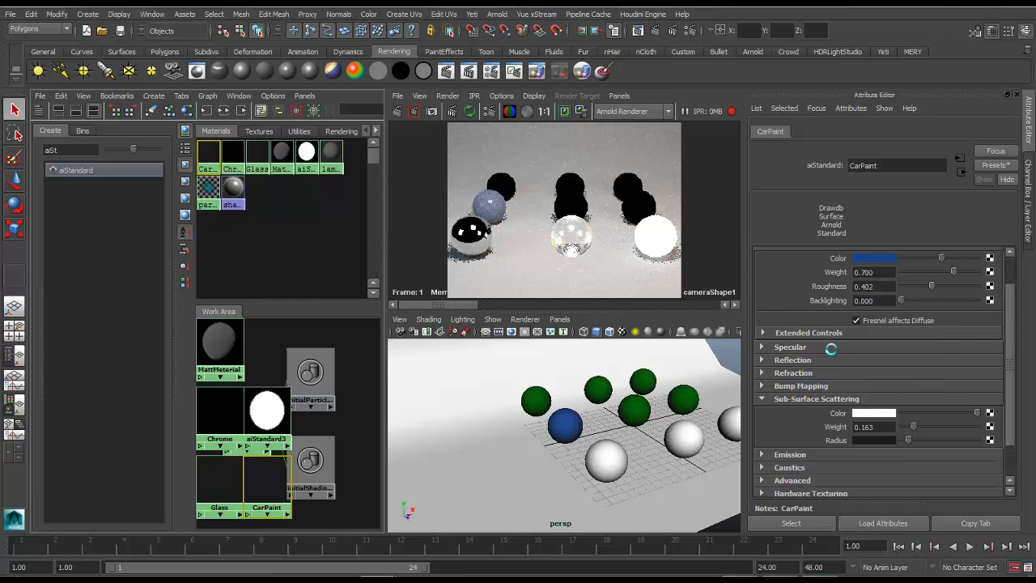
{"action": "left_click", "coordinate": [879, 347]}
{"action": "left_click_drag", "start_coordinate": [974, 374], "coordinate": [962, 375]}
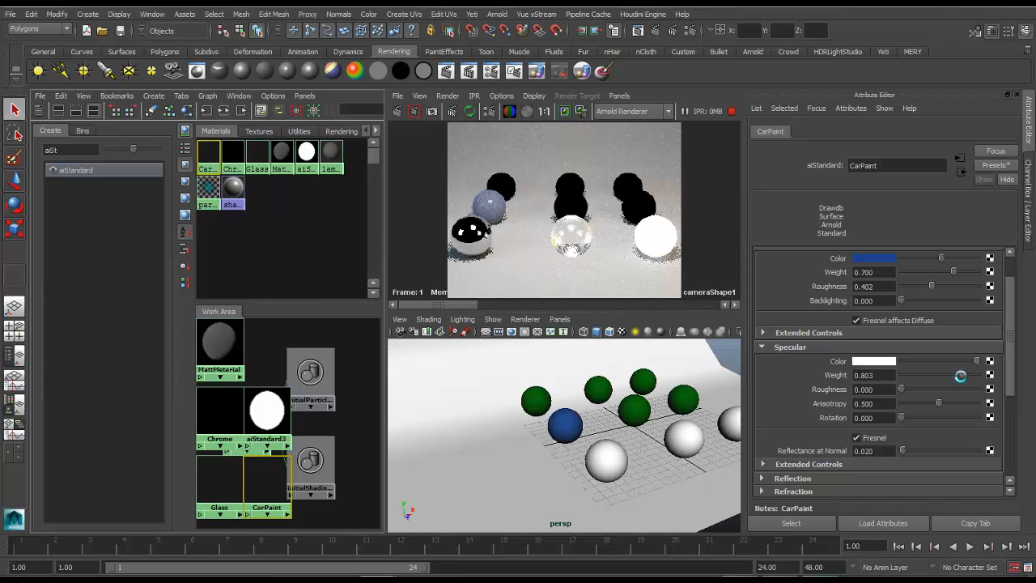
{"action": "left_click_drag", "start_coordinate": [961, 374], "coordinate": [994, 378]}
{"action": "scroll", "coordinate": [915, 360], "scroll_direction": "up", "scroll_amount": 1}
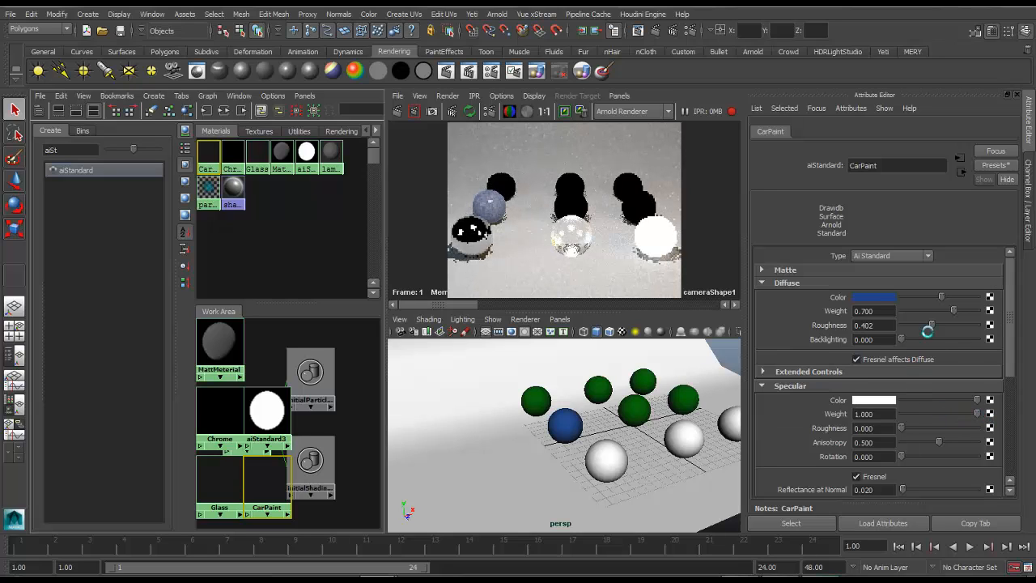
{"action": "left_click_drag", "start_coordinate": [943, 296], "coordinate": [945, 295]}
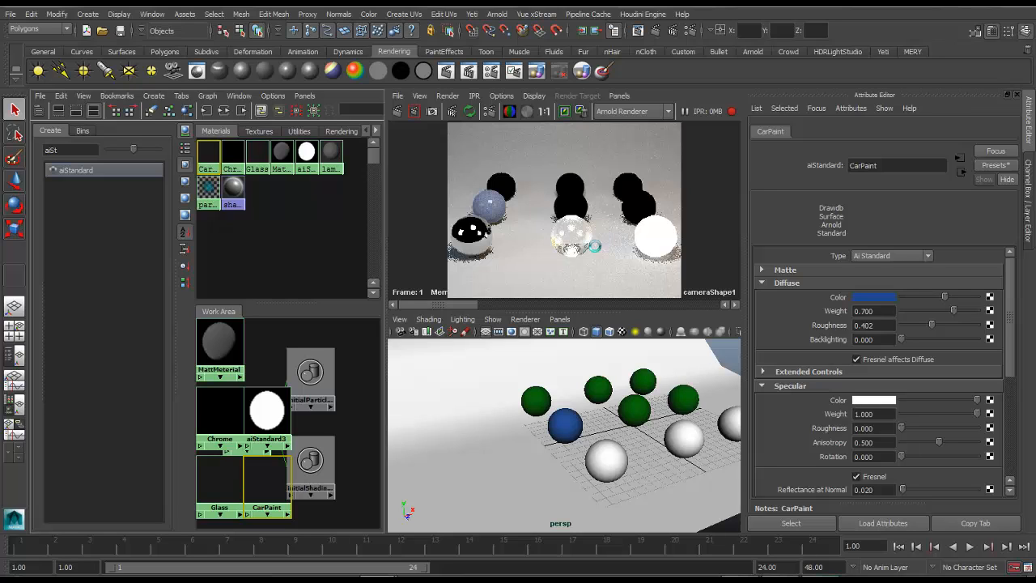
- Create a new aiStandard material and name it gold
{"action": "left_click", "coordinate": [106, 170]}
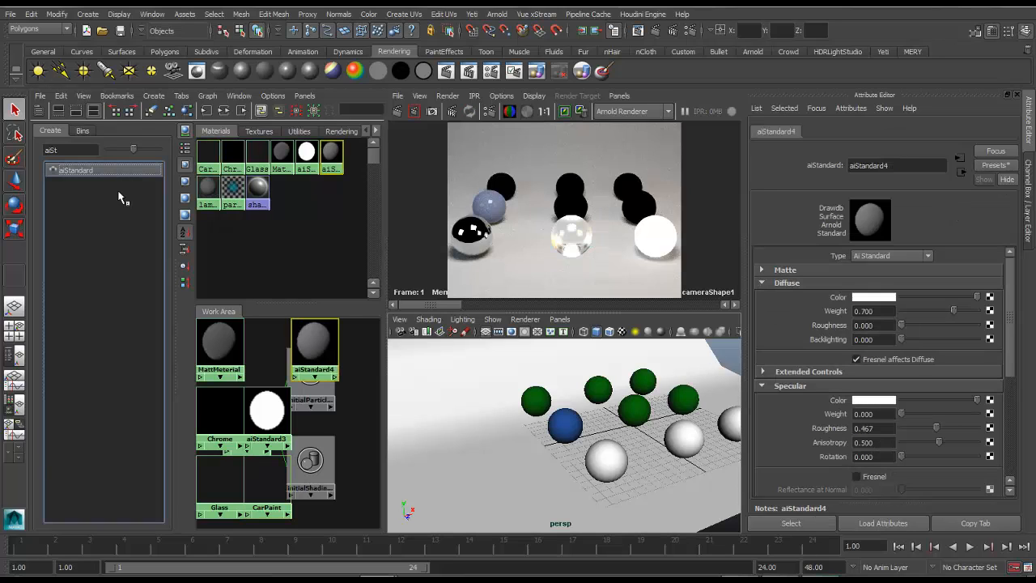
{"action": "double_click", "coordinate": [863, 167]}
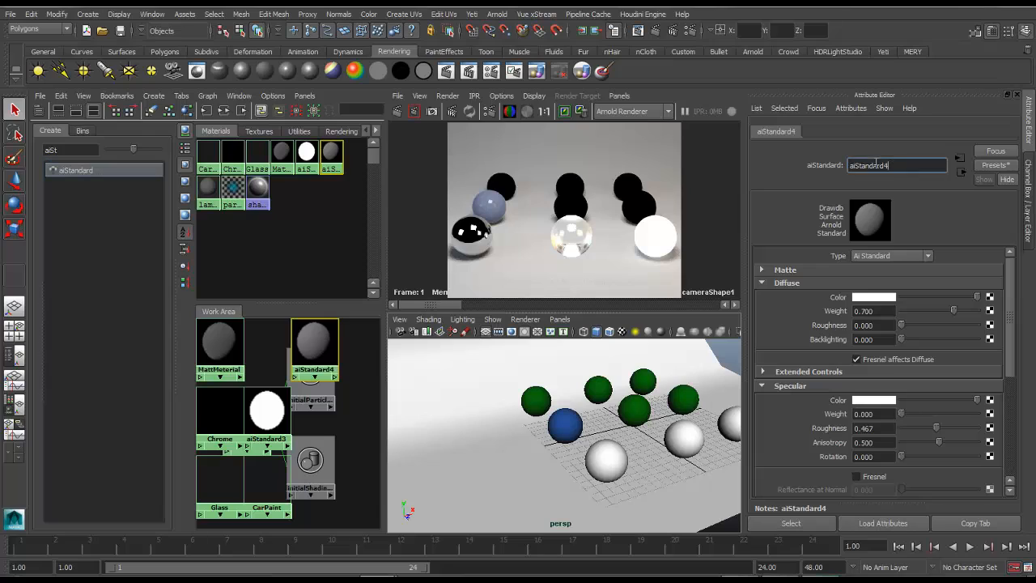
{"action": "type", "text": "giol"}
{"action": "key", "text": "BackSpace"}
{"action": "key", "text": "BackSpace"}
{"action": "key", "text": "BackSpace"}
{"action": "type", "text": "old"}
{"action": "key", "text": "Return"}
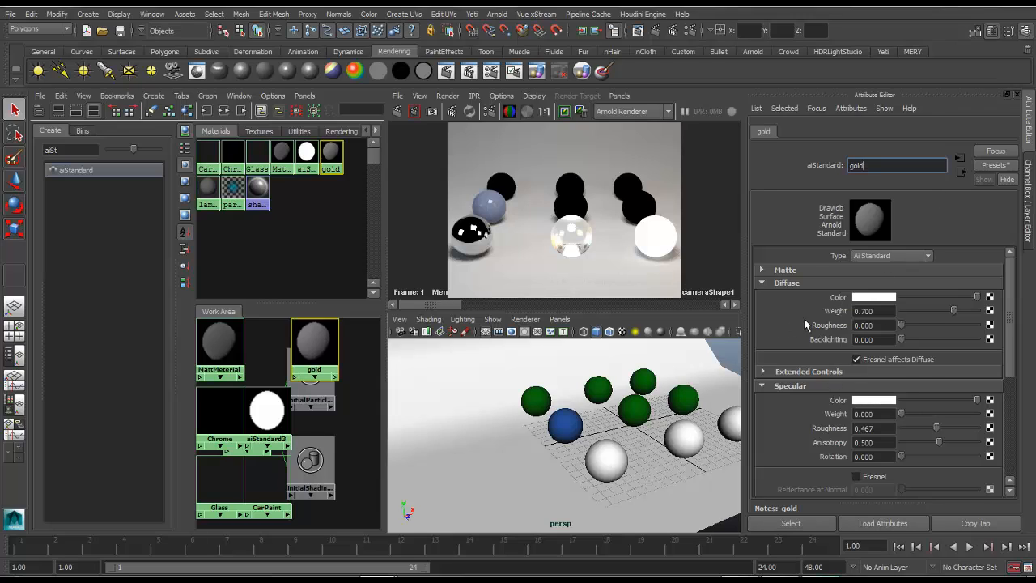
- Set the gold material's diffuse colour to RGB 0.83, 0.47, 0
{"action": "left_click", "coordinate": [862, 298]}
{"action": "type", "text": "83"}
{"action": "left_click", "coordinate": [858, 297]}
{"action": "type", "text": "."}
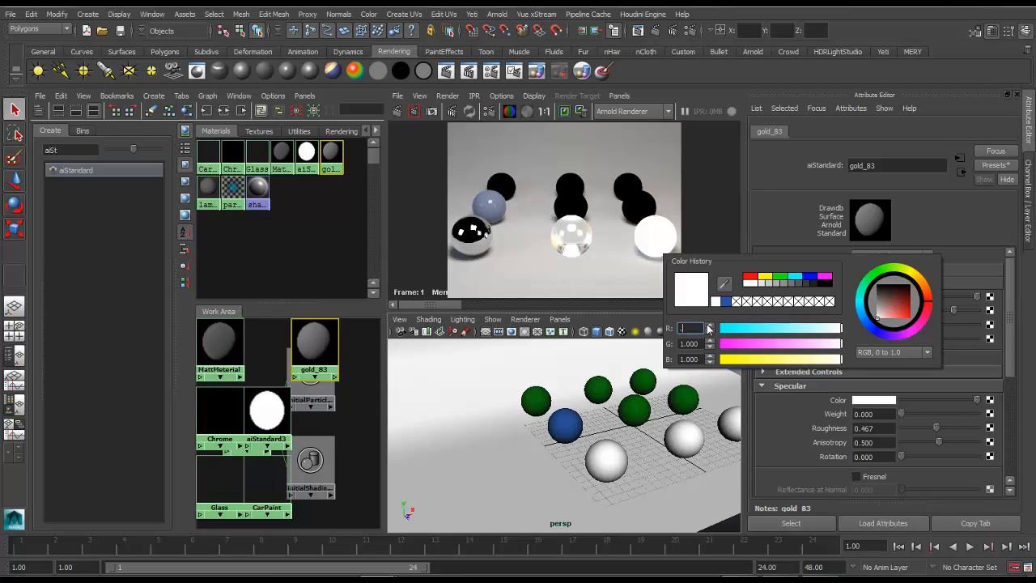
{"action": "key", "text": "Return"}
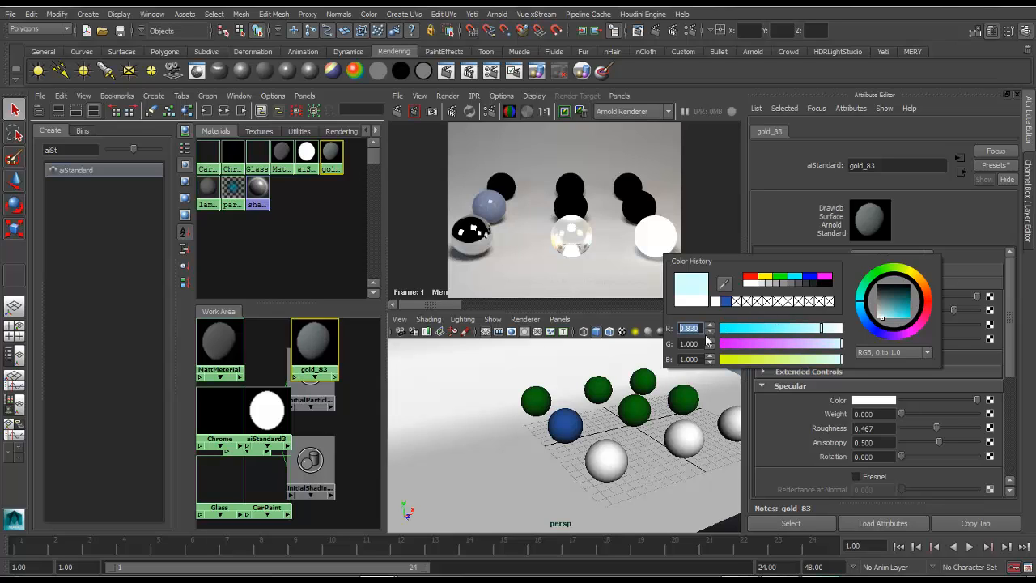
{"action": "key", "text": "Tab"}
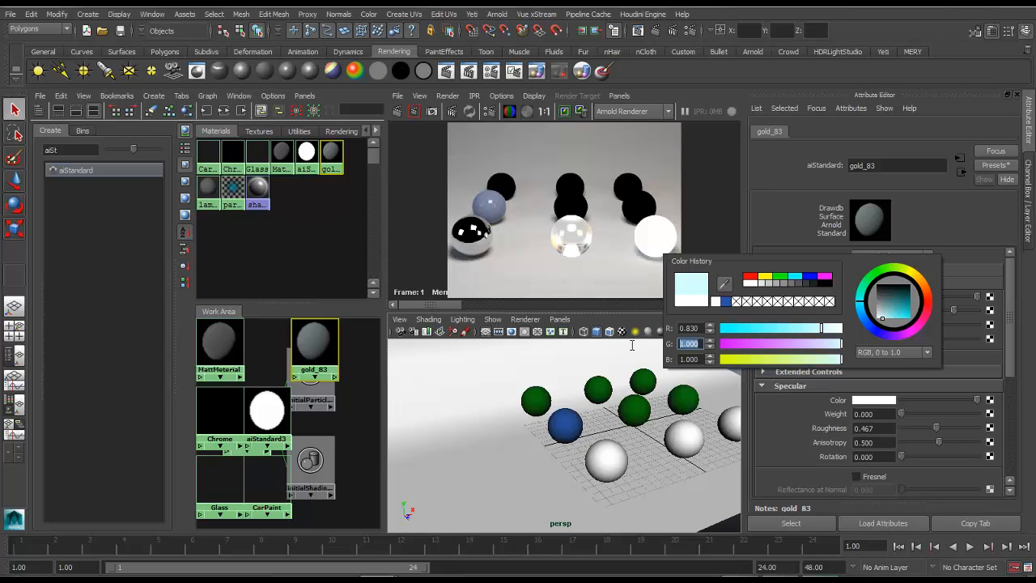
{"action": "type", "text": "0.47"}
{"action": "key", "text": "Tab"}
{"action": "type", "text": "0"}
{"action": "key", "text": "Return"}
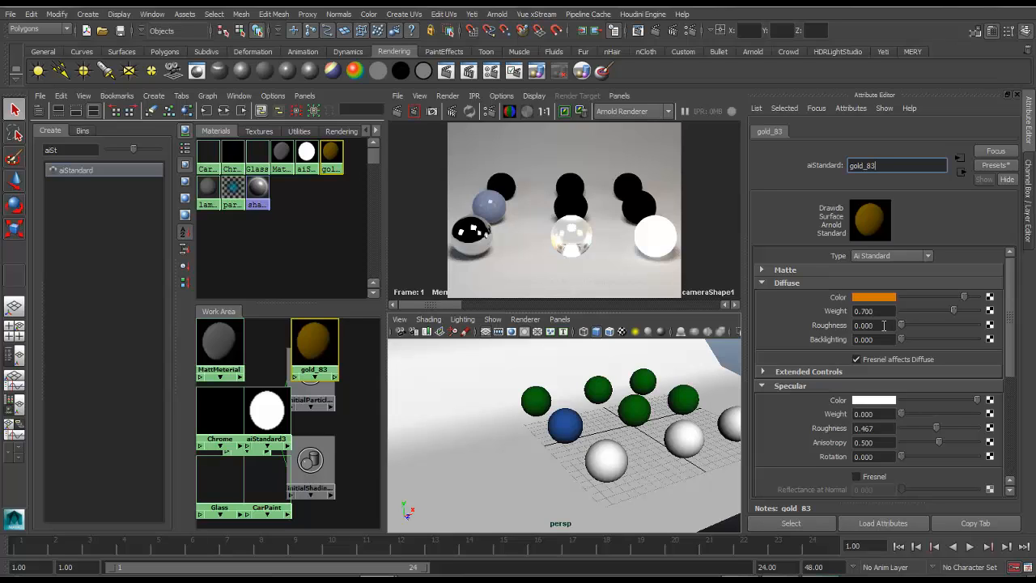
- Set the gold material's diffuse roughness to 0.473
{"action": "left_click", "coordinate": [882, 326]}
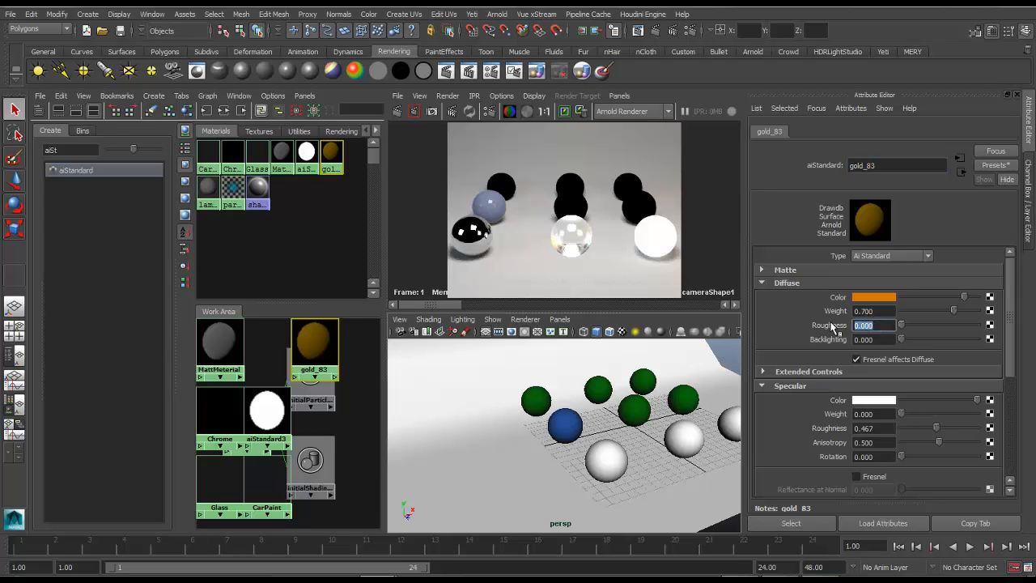
{"action": "type", "text": ".473"}
{"action": "key", "text": "Return"}
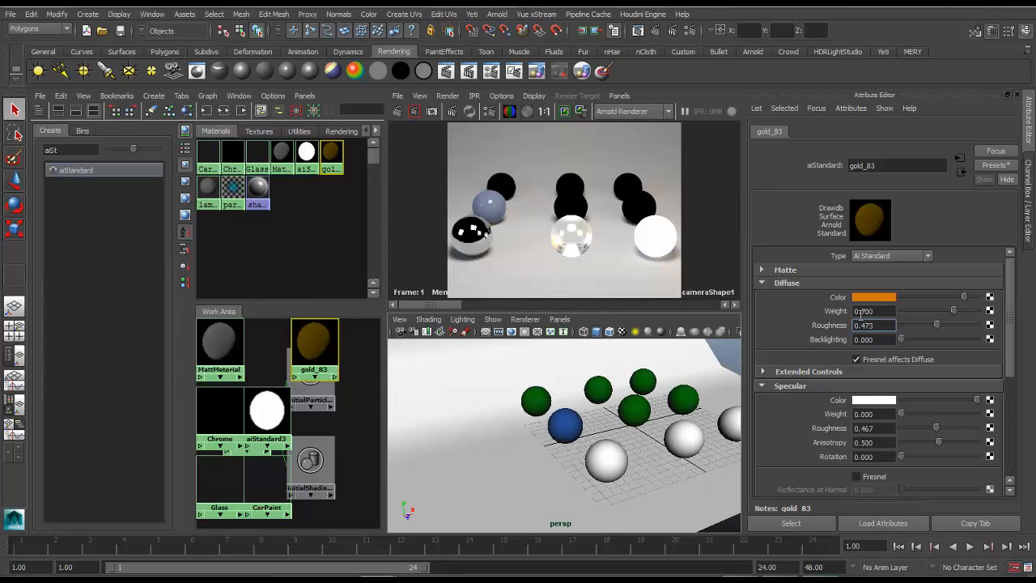
- Set the gold material's specular colour to a pale peach, RGB 1, 0.85, 0.68
{"action": "scroll", "coordinate": [893, 308], "scroll_direction": "down", "scroll_amount": 1}
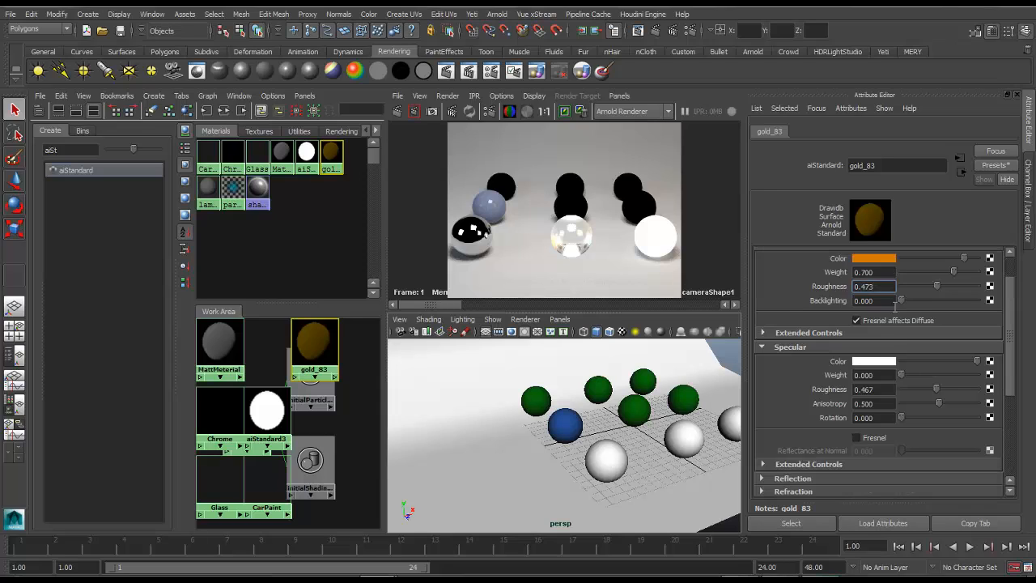
{"action": "left_click", "coordinate": [888, 363]}
{"action": "left_click", "coordinate": [760, 417]}
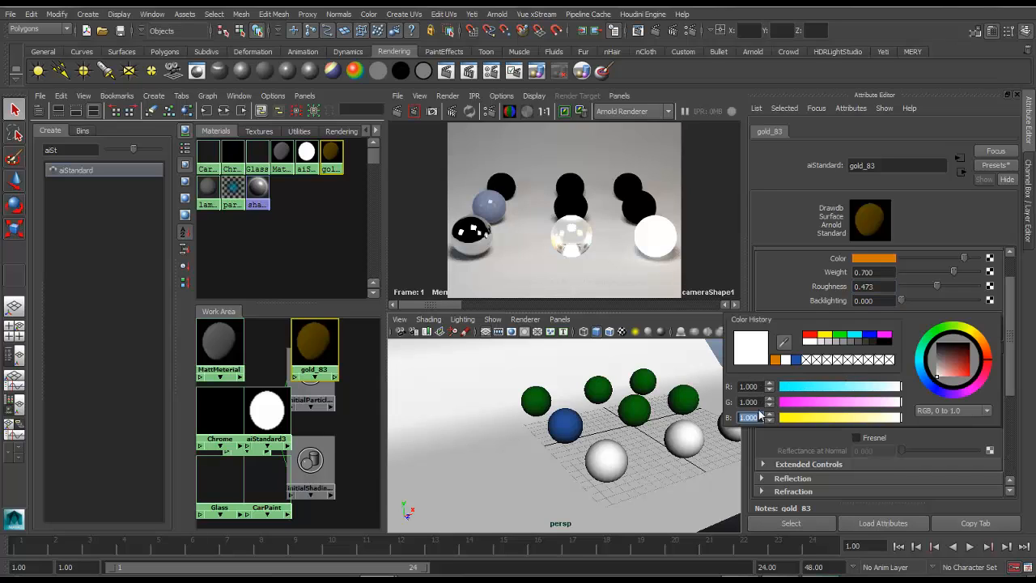
{"action": "left_click", "coordinate": [748, 402]}
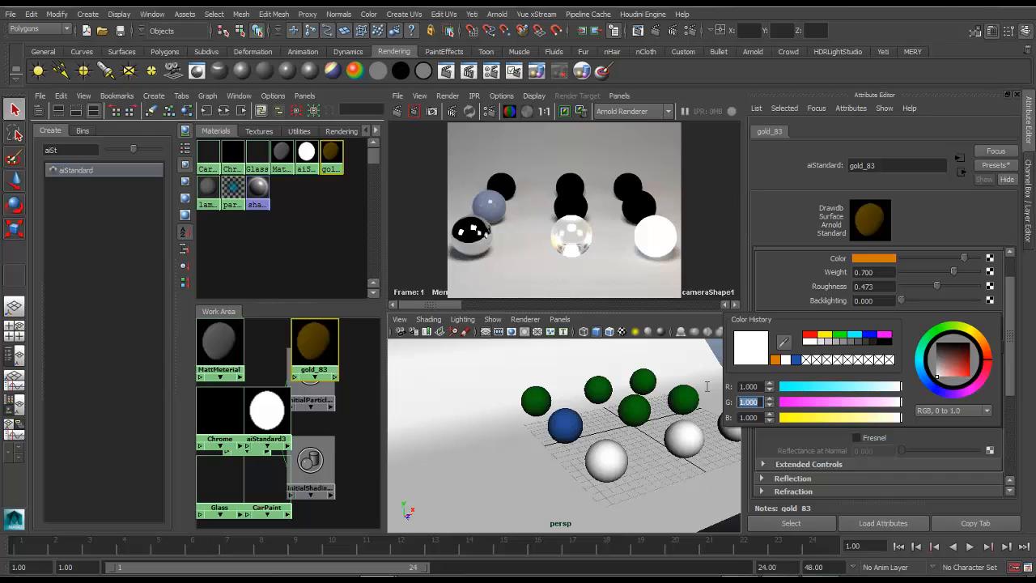
{"action": "type", "text": ".85"}
{"action": "key", "text": "Tab"}
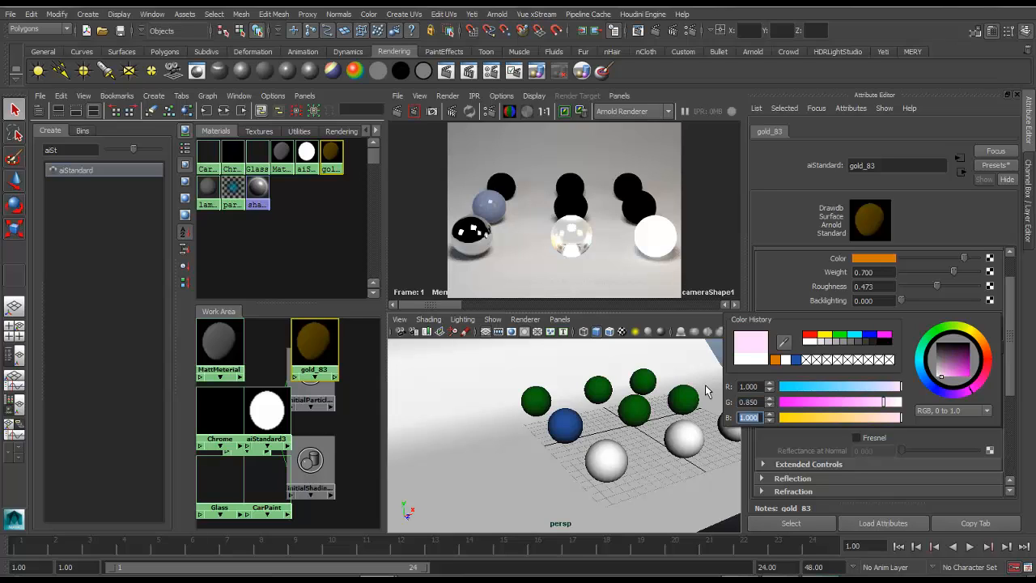
{"action": "type", "text": ".68"}
{"action": "key", "text": "Return"}
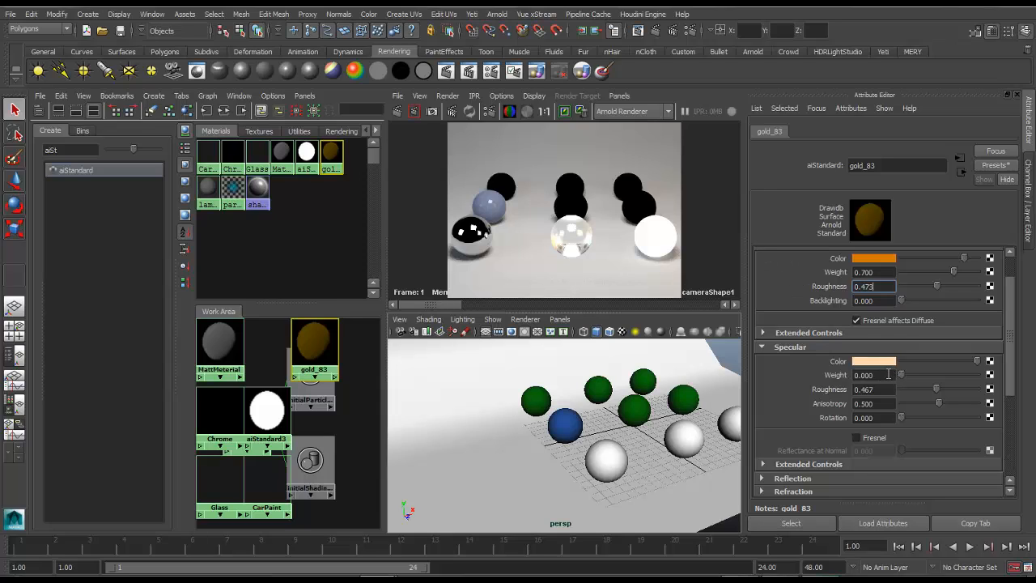
- Set the gold material's specular weight to 0.761 and roughness to 0.427, and enable Fresnel with reflectance at normal of 1
{"action": "left_click_drag", "start_coordinate": [901, 375], "coordinate": [959, 377]}
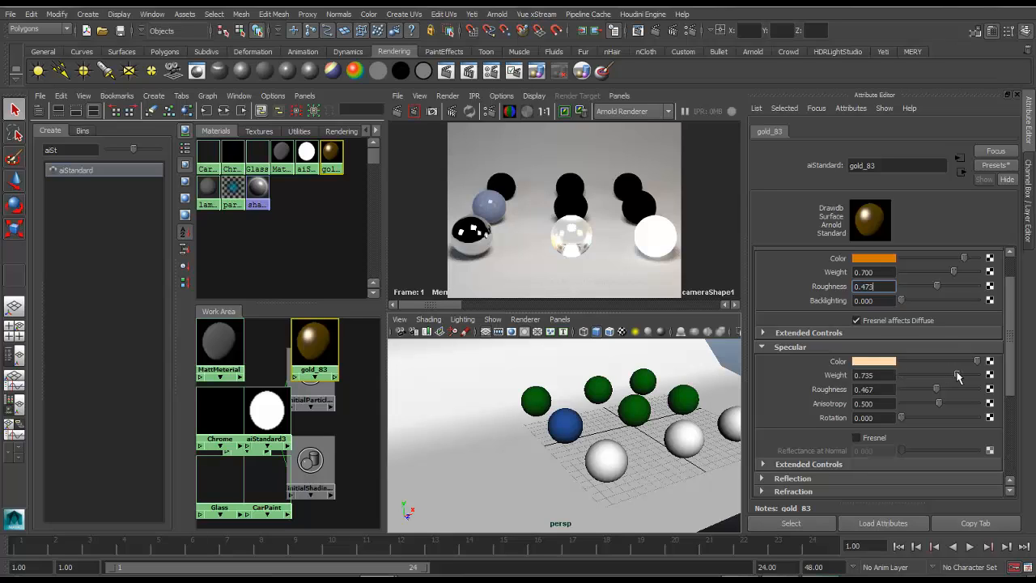
{"action": "left_click_drag", "start_coordinate": [958, 377], "coordinate": [960, 378]}
{"action": "left_click_drag", "start_coordinate": [937, 390], "coordinate": [934, 391]}
{"action": "left_click", "coordinate": [872, 439]}
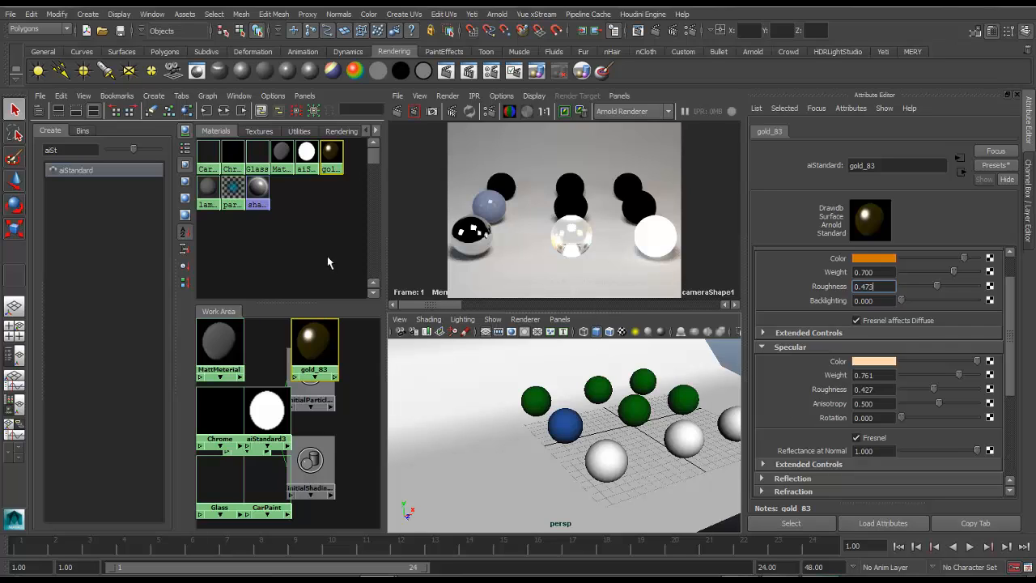
- Assign the gold material to the centre sphere and preview it in an IPR render, stopping the IPR when it has refined
{"action": "middle_click_drag", "start_coordinate": [330, 154], "coordinate": [634, 414]}
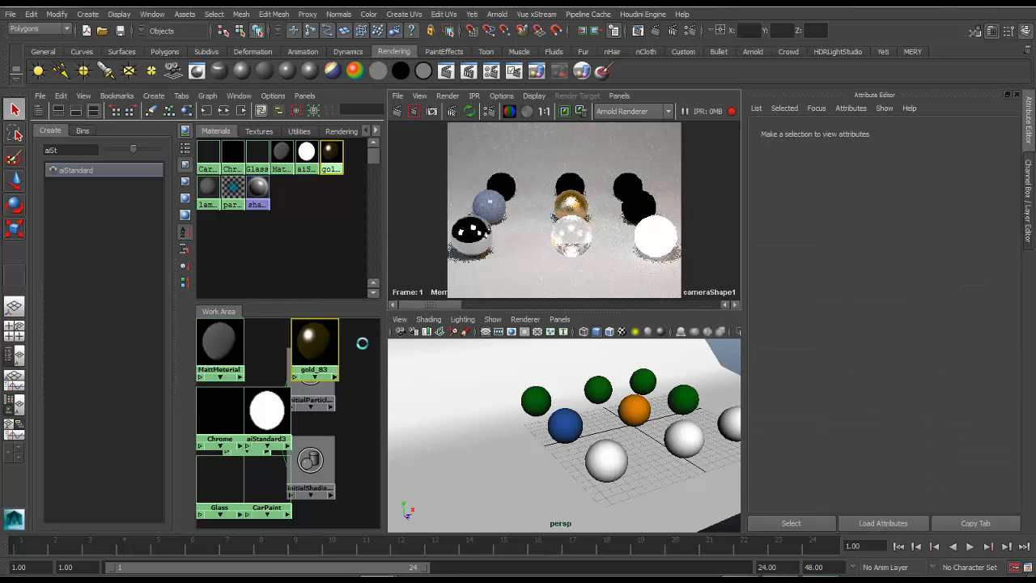
{"action": "left_click_drag", "start_coordinate": [314, 336], "coordinate": [362, 387]}
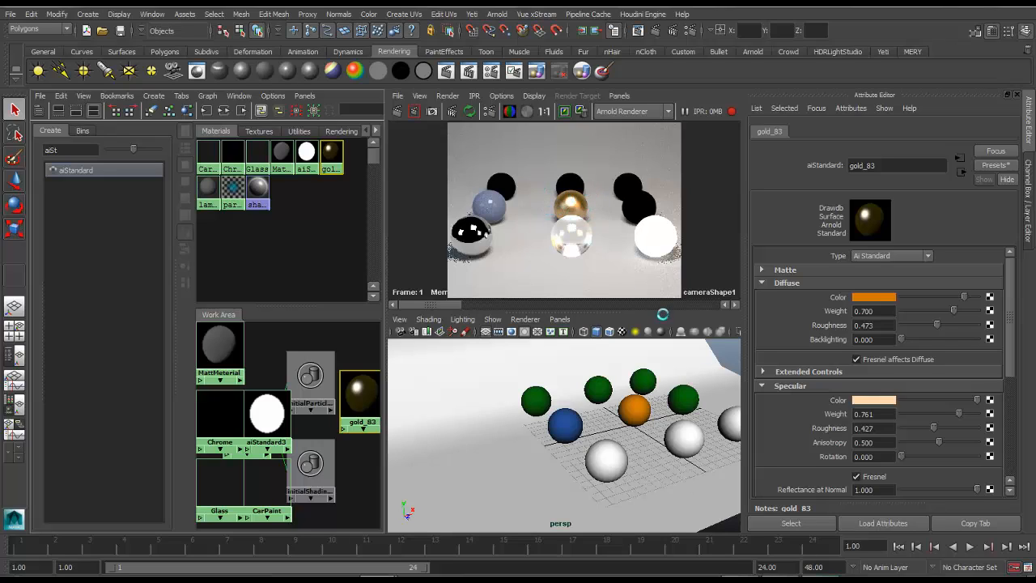
{"action": "left_click", "coordinate": [680, 395]}
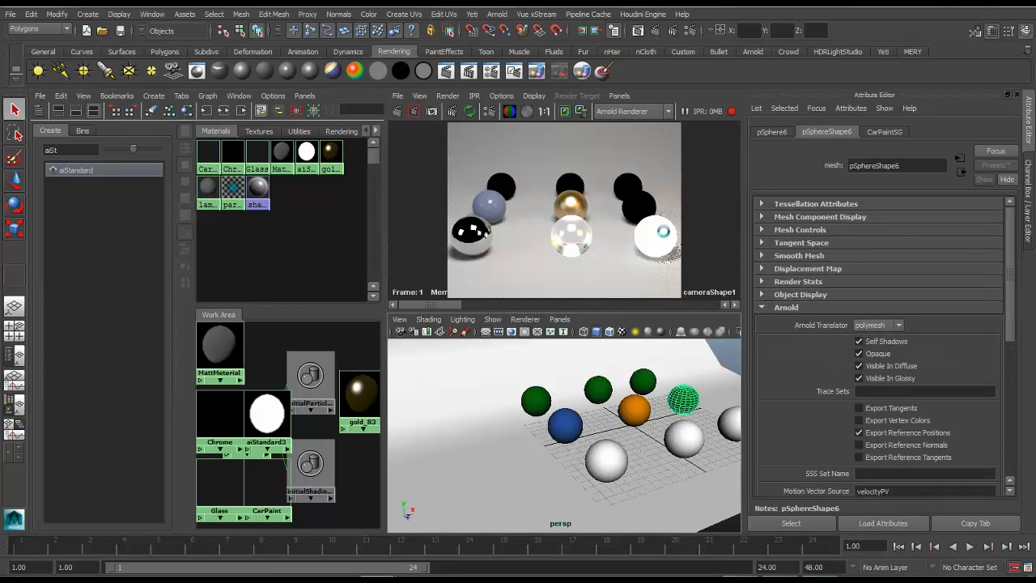
{"action": "left_click", "coordinate": [568, 419]}
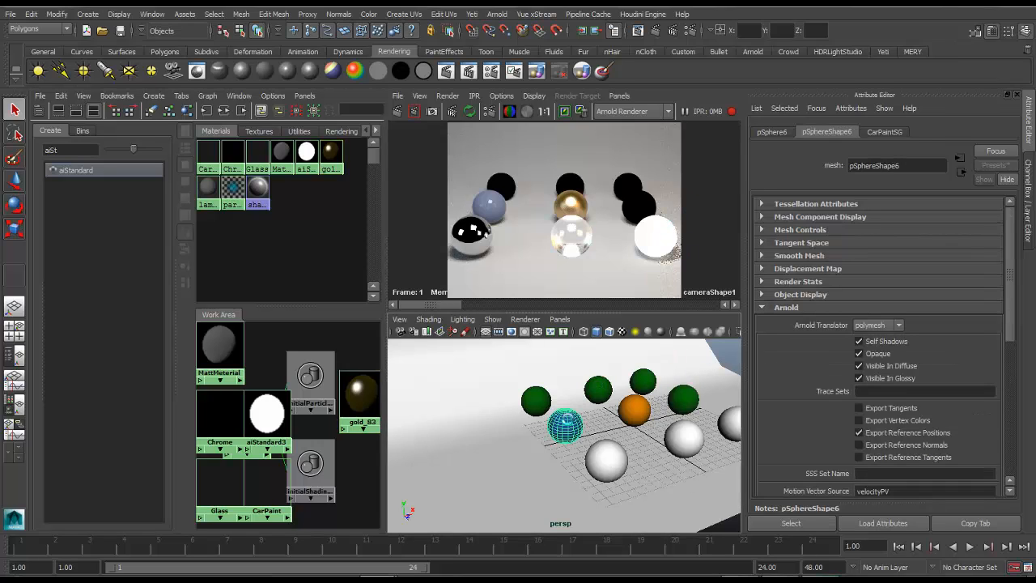
{"action": "left_click", "coordinate": [674, 398]}
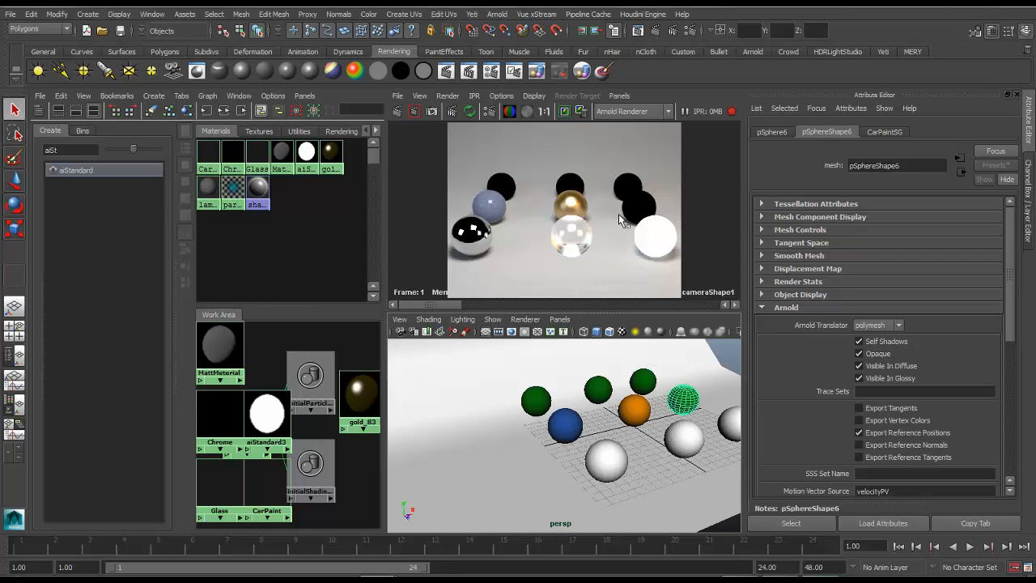
{"action": "left_click", "coordinate": [732, 111]}
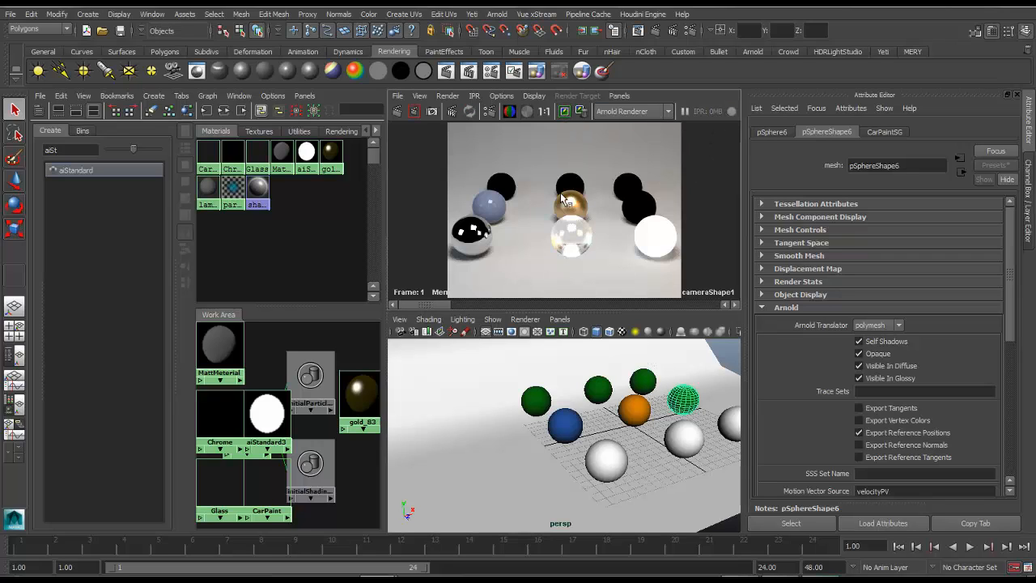
- Compare the gold sphere's render with the earlier images stored in the render view, returning to the newest one
{"action": "left_click_drag", "start_coordinate": [429, 310], "coordinate": [650, 307]}
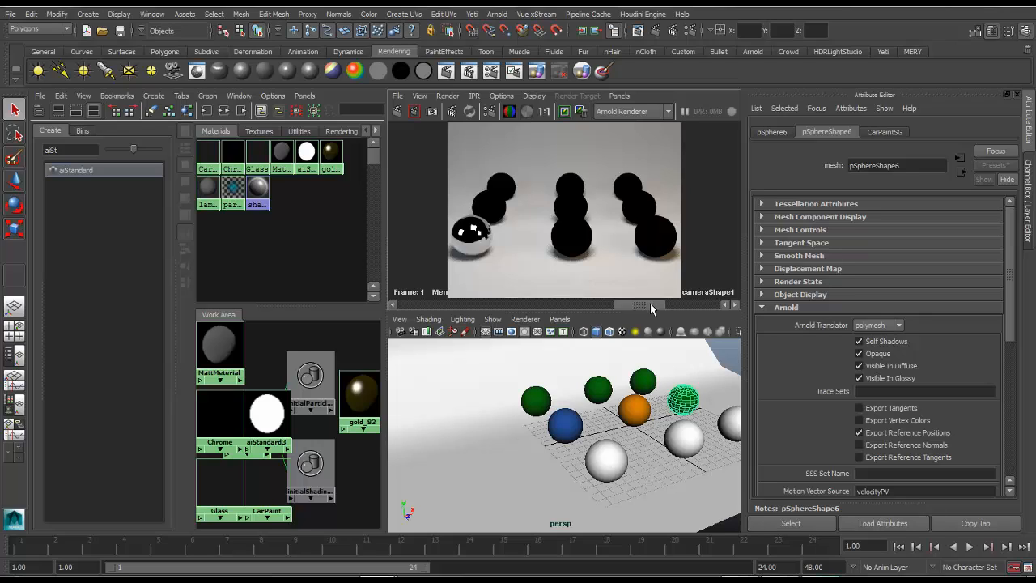
{"action": "left_click_drag", "start_coordinate": [650, 305], "coordinate": [556, 299]}
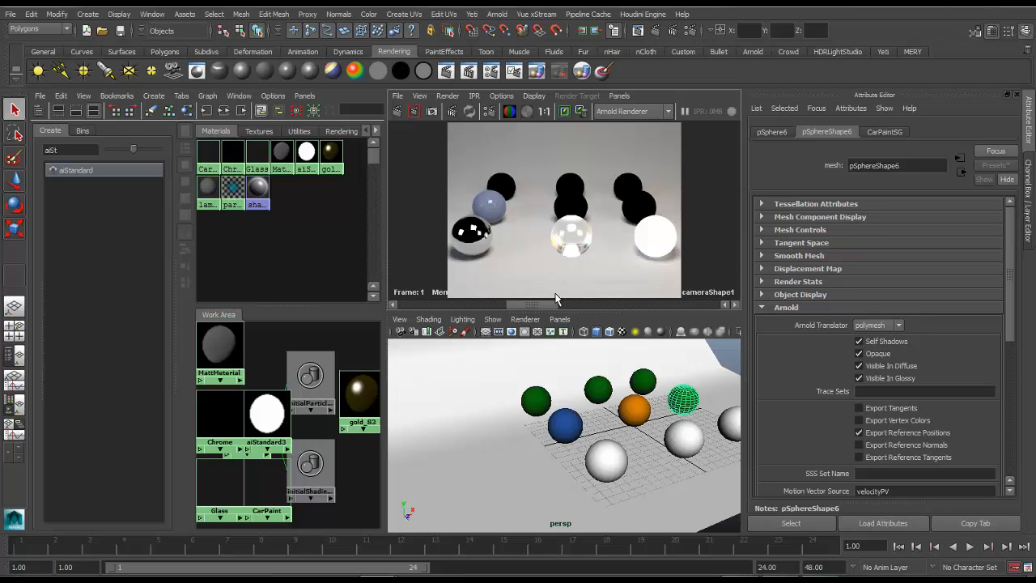
{"action": "left_click_drag", "start_coordinate": [557, 299], "coordinate": [441, 307]}
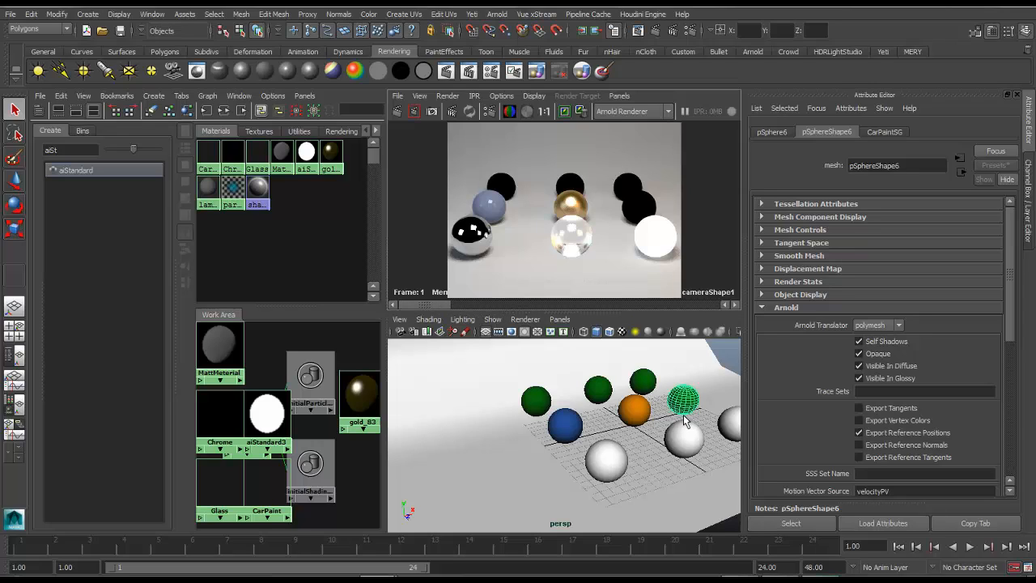
- Create a new aiStandard material and name it MetalicCarPaint
{"action": "left_click", "coordinate": [130, 170]}
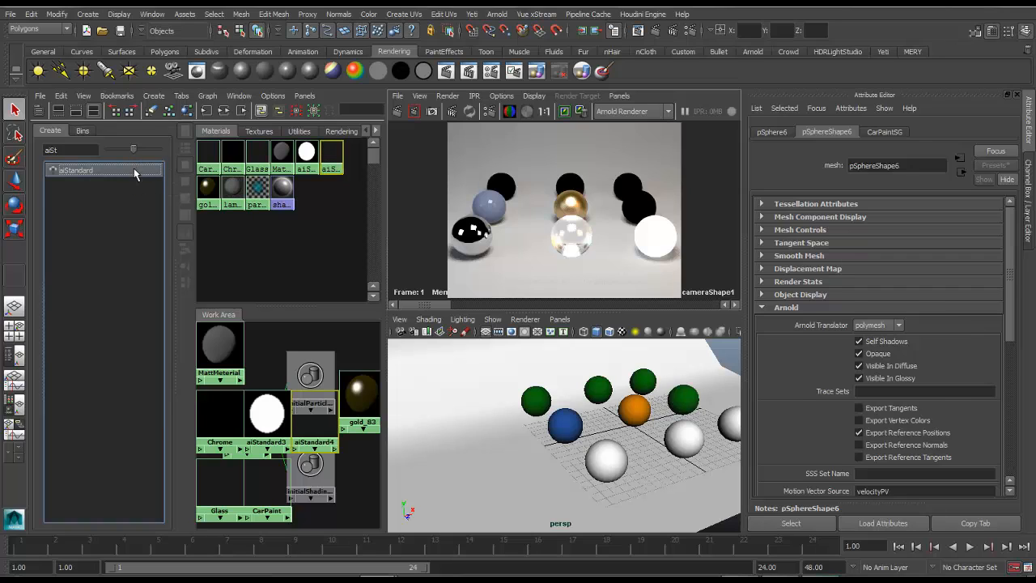
{"action": "left_click_drag", "start_coordinate": [903, 165], "coordinate": [687, 145]}
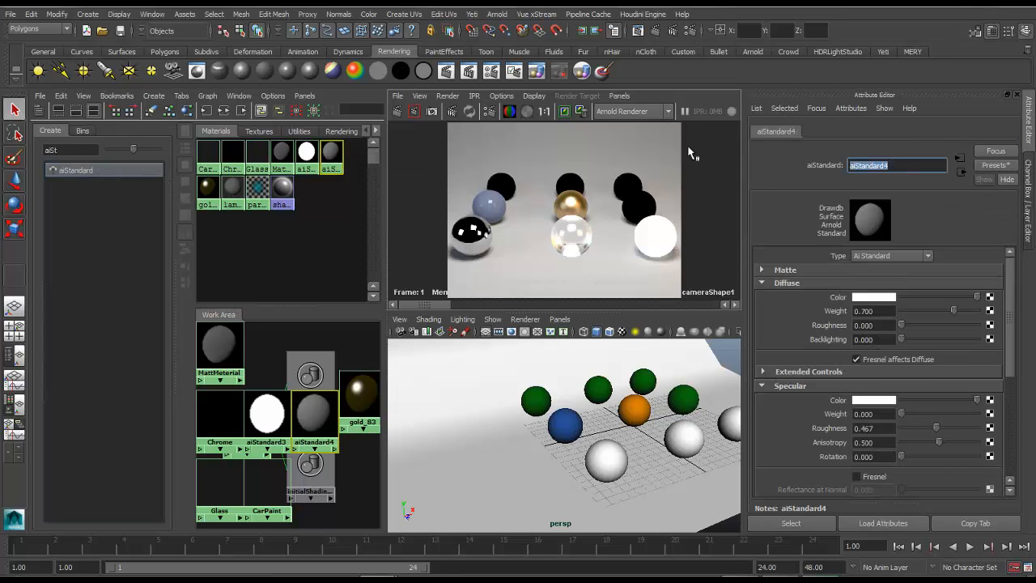
{"action": "key", "text": "BackSpace"}
{"action": "type", "text": "MetalicCarPaint"}
{"action": "key", "text": "Return"}
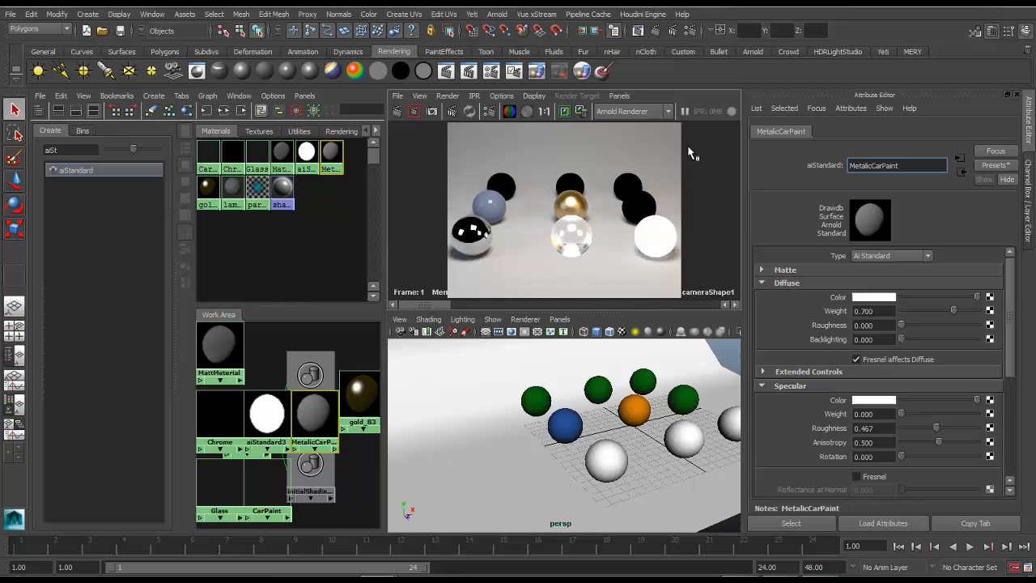
- Set the MetalicCarPaint material's diffuse colour to a medium green, about HSV 112, 0.73, 0.67
{"action": "left_click", "coordinate": [859, 299]}
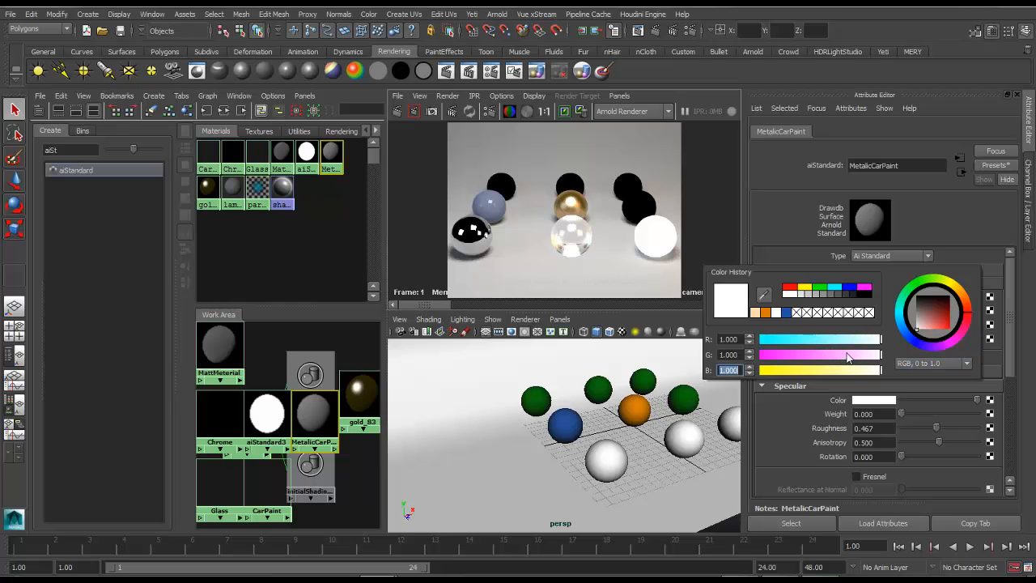
{"action": "left_click", "coordinate": [824, 340]}
{"action": "left_click_drag", "start_coordinate": [825, 341], "coordinate": [810, 340]}
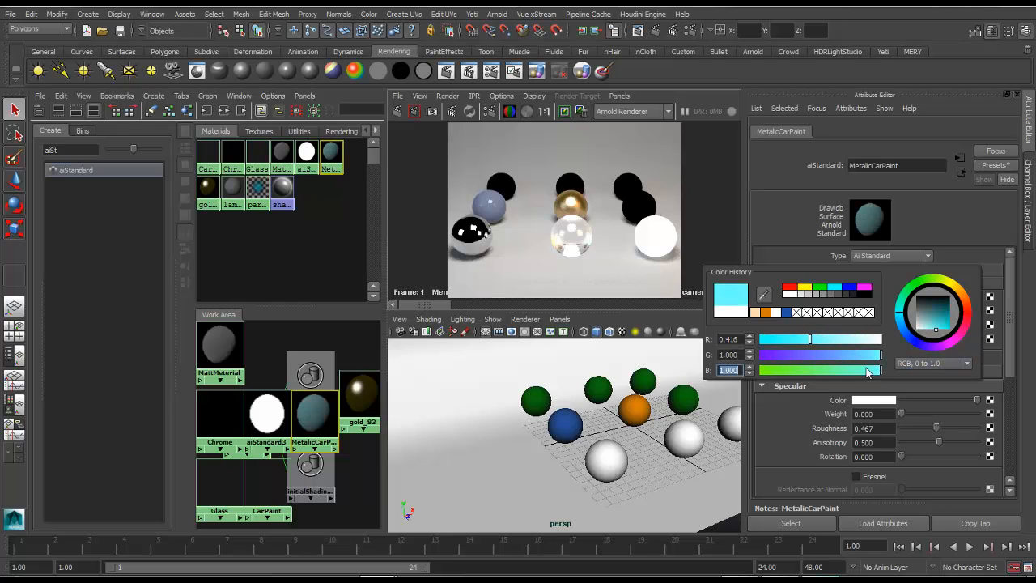
{"action": "left_click_drag", "start_coordinate": [873, 371], "coordinate": [790, 372]}
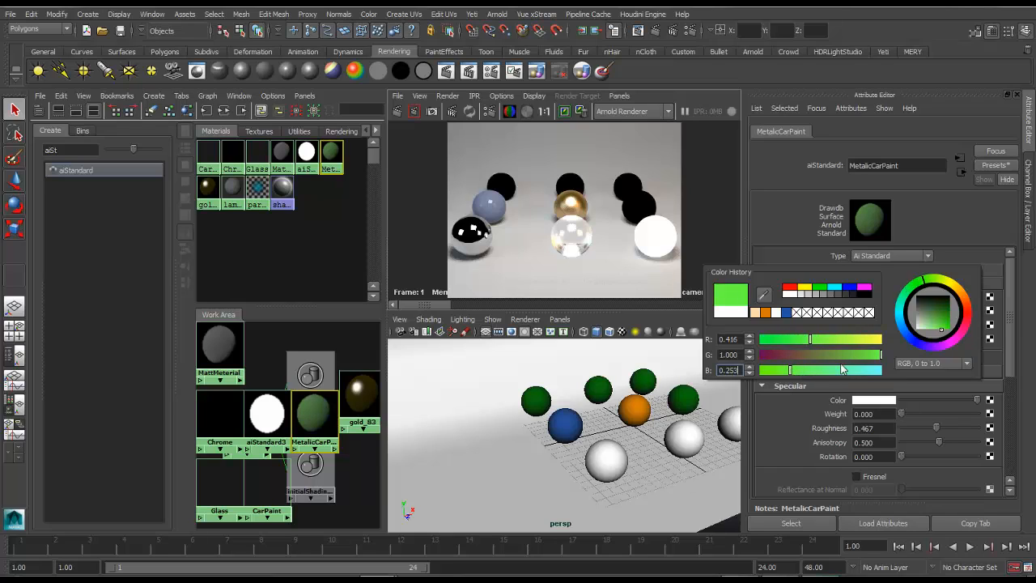
{"action": "left_click_drag", "start_coordinate": [881, 355], "coordinate": [797, 340]}
{"action": "mouse_move", "coordinate": [867, 354]}
{"action": "left_mouse_down"}
{"action": "mouse_move", "coordinate": [785, 371]}
{"action": "mouse_move", "coordinate": [792, 338]}
{"action": "left_mouse_up"}
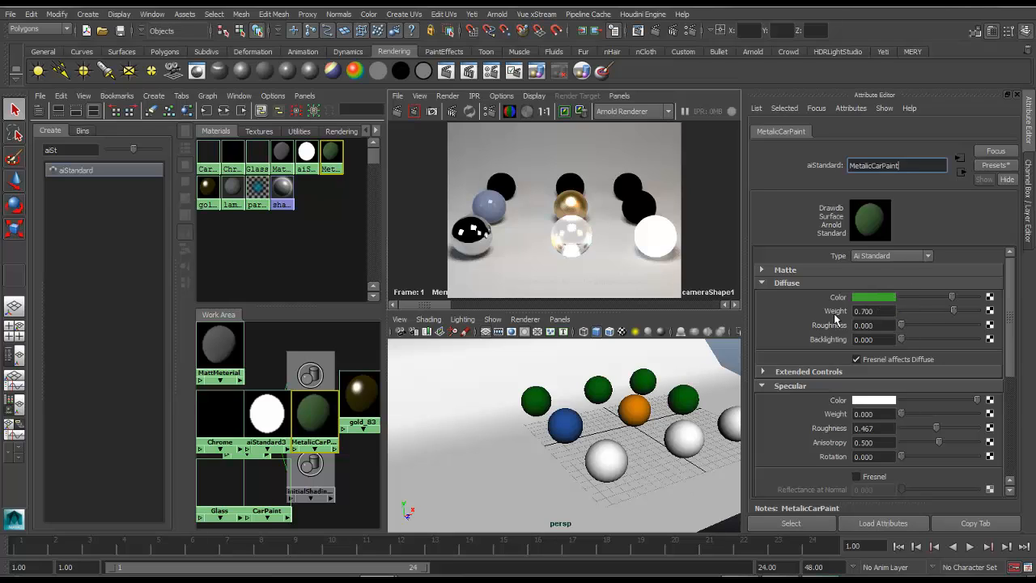
- Switch the colour picker to HSV and darken MetalicCarPaint's specular colour from white to a light grey
{"action": "scroll", "coordinate": [833, 317], "scroll_direction": "down", "scroll_amount": 2}
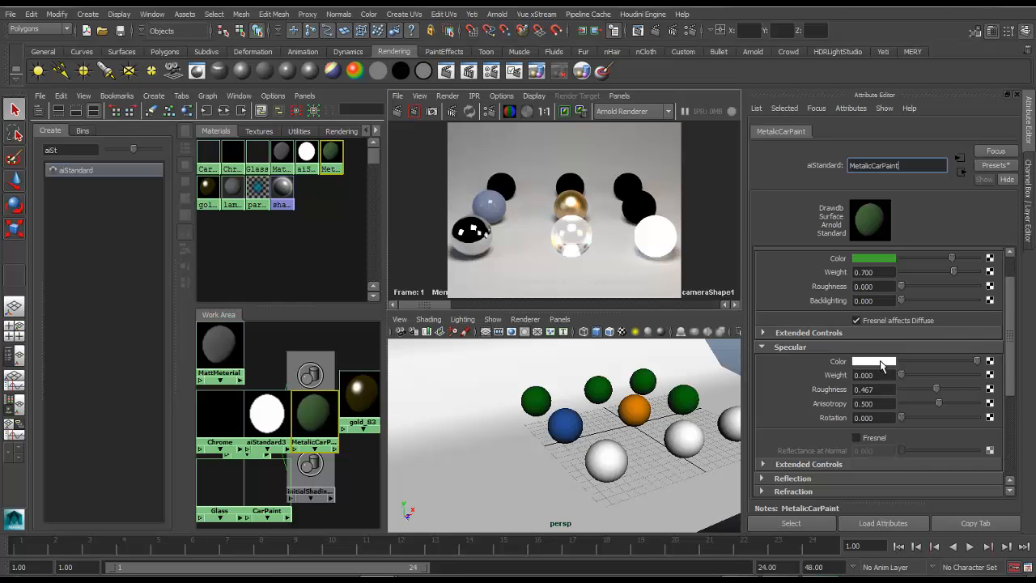
{"action": "left_click", "coordinate": [881, 365]}
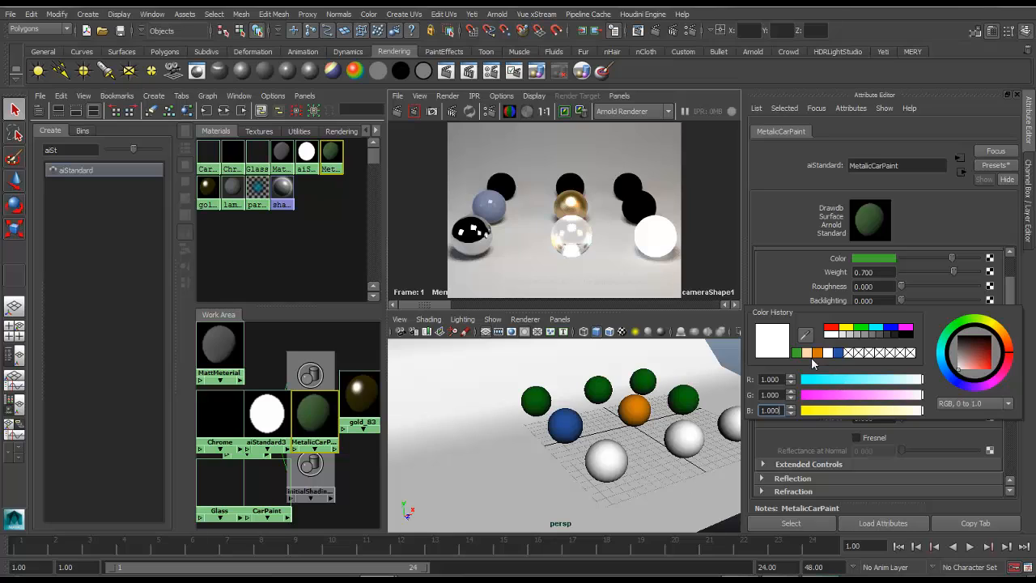
{"action": "left_click", "coordinate": [975, 404]}
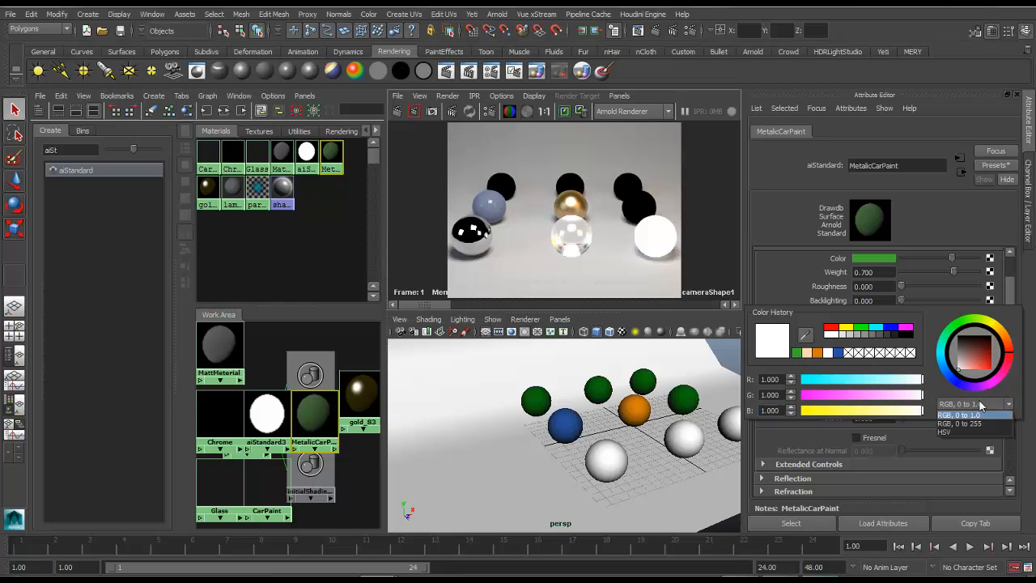
{"action": "left_click", "coordinate": [971, 432]}
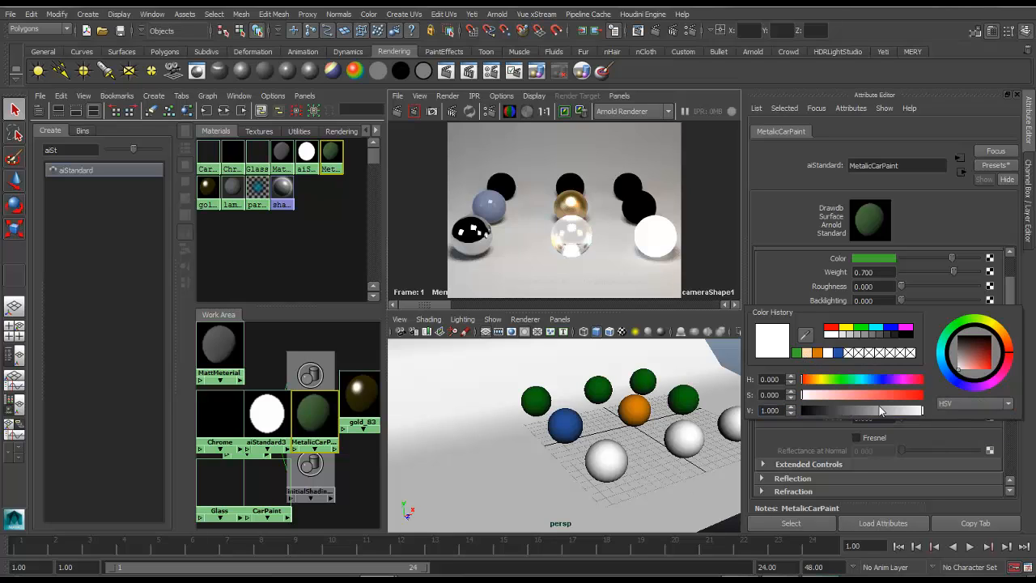
{"action": "left_click_drag", "start_coordinate": [910, 415], "coordinate": [893, 414]}
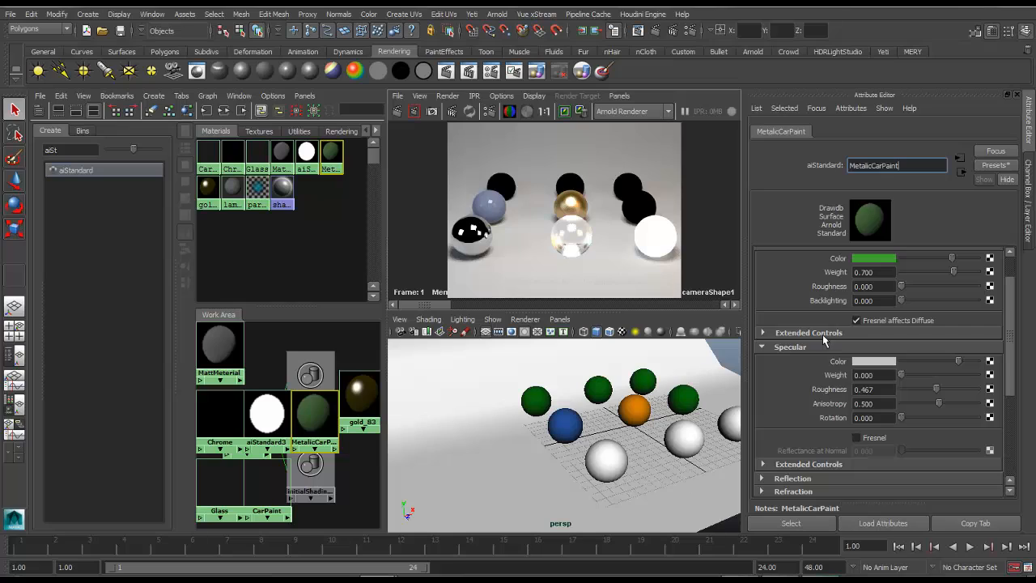
- Set MetalicCarPaint's specular weight to 0.24 and enable specular Fresnel with a reflectance at normal of 0.67
{"action": "left_click", "coordinate": [874, 375]}
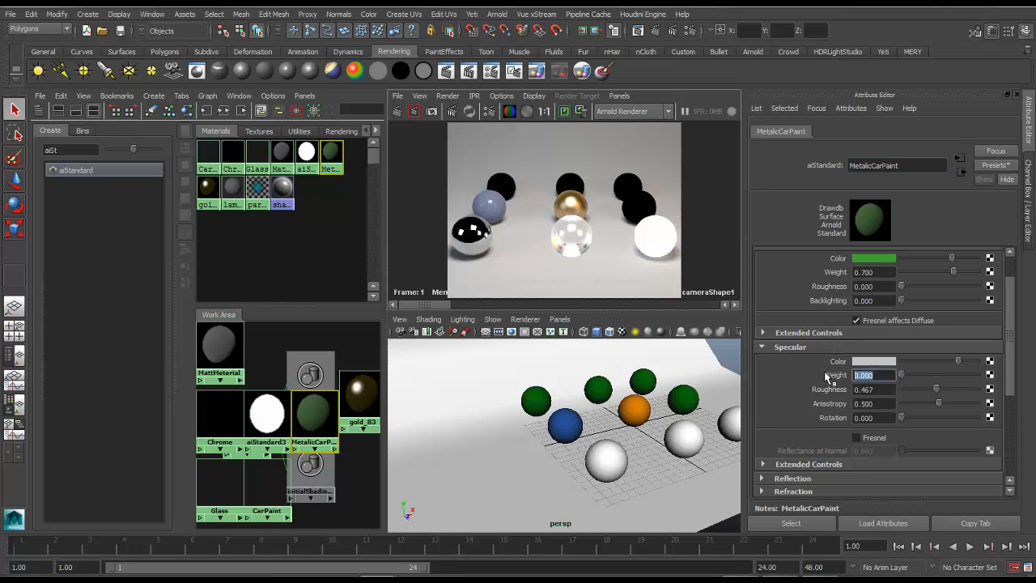
{"action": "type", "text": "0.24"}
{"action": "key", "text": "Return"}
{"action": "left_click", "coordinate": [876, 439]}
{"action": "left_click", "coordinate": [889, 451]}
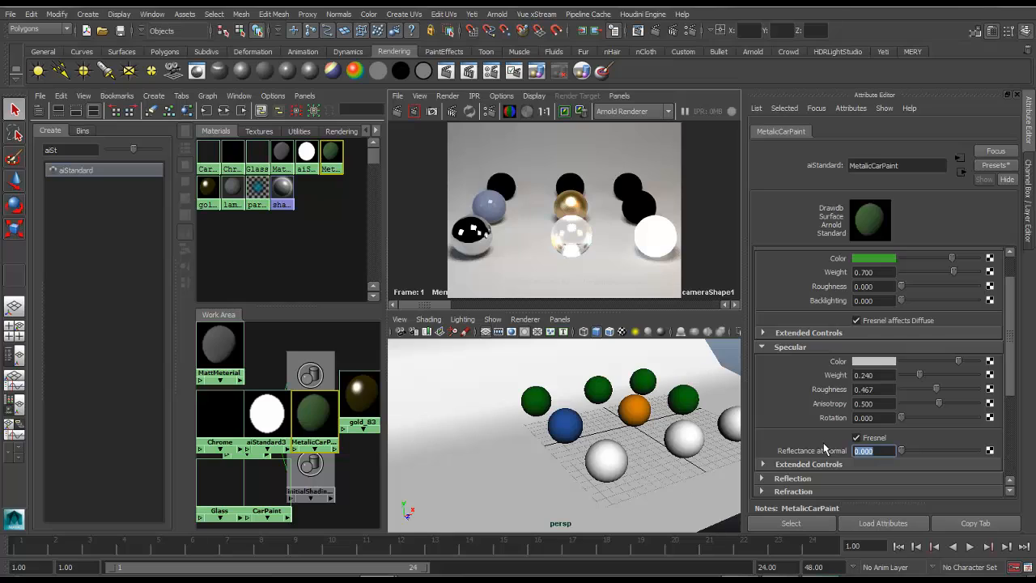
{"action": "type", "text": ".67"}
{"action": "key", "text": "Return"}
- Set MetalicCarPaint's sub-surface scattering colour to the stored diffuse green, made slightly lighter and less saturated
{"action": "scroll", "coordinate": [819, 449], "scroll_direction": "down", "scroll_amount": 3}
{"action": "scroll", "coordinate": [809, 441], "scroll_direction": "down", "scroll_amount": 3}
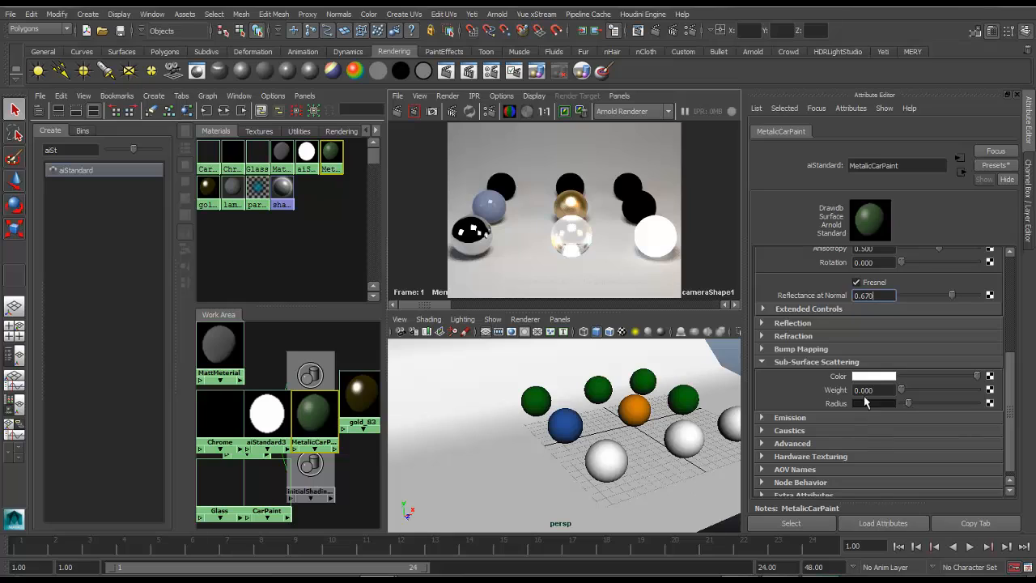
{"action": "left_click", "coordinate": [874, 375]}
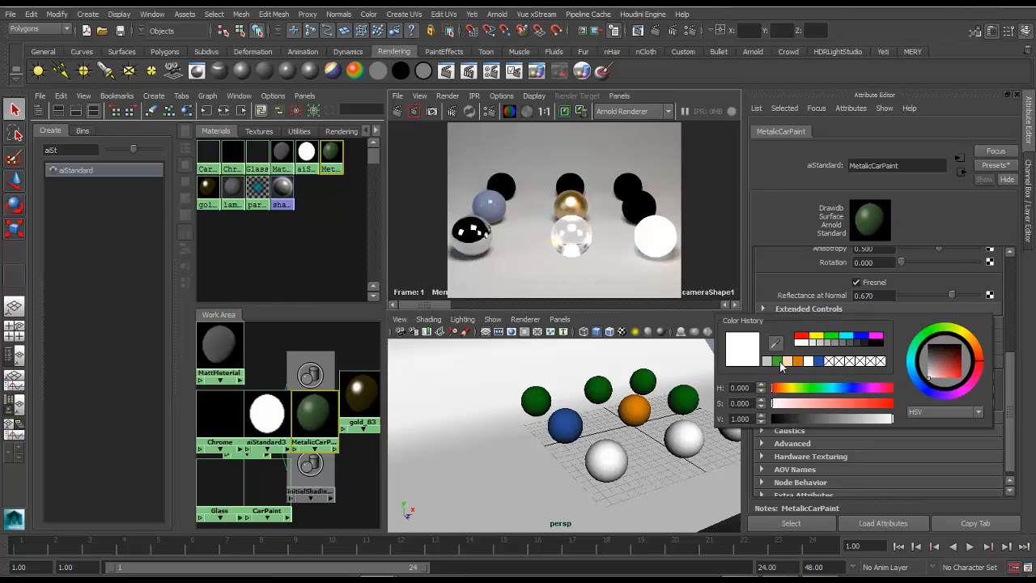
{"action": "left_click", "coordinate": [778, 361]}
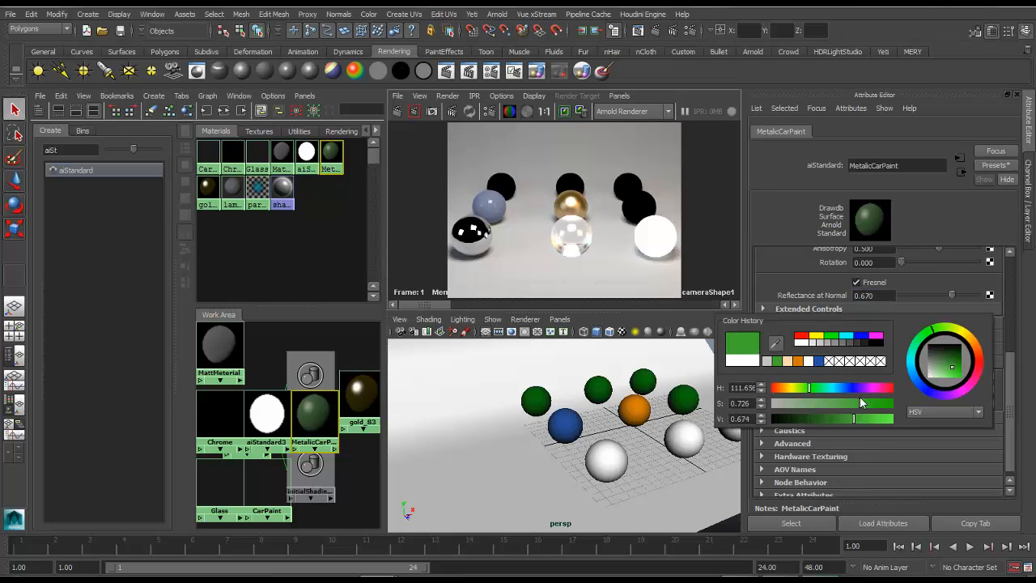
{"action": "mouse_move", "coordinate": [861, 402]}
{"action": "left_mouse_down"}
{"action": "mouse_move", "coordinate": [844, 403]}
{"action": "mouse_move", "coordinate": [859, 418]}
{"action": "left_mouse_up"}
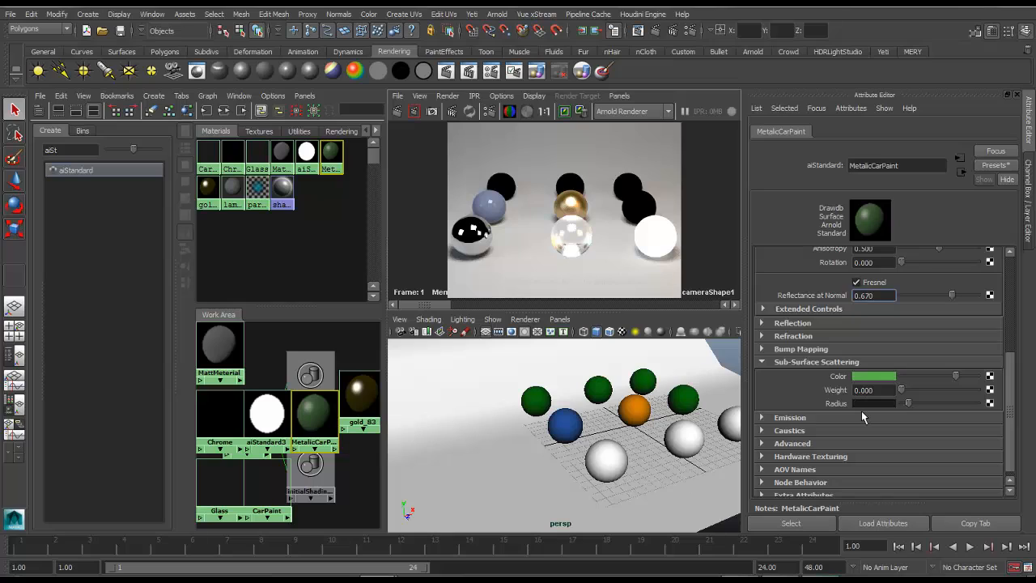
- Set MetalicCarPaint's sub-surface scattering weight to 1 and assign the material to the sphere beside the gold one, opposite the blue sphere
{"action": "left_click", "coordinate": [890, 389]}
{"action": "key", "text": "BackSpace"}
{"action": "key", "text": "BackSpace"}
{"action": "key", "text": "BackSpace"}
{"action": "type", "text": "1"}
{"action": "key", "text": "Return"}
{"action": "middle_click_drag", "start_coordinate": [330, 155], "coordinate": [683, 398]}
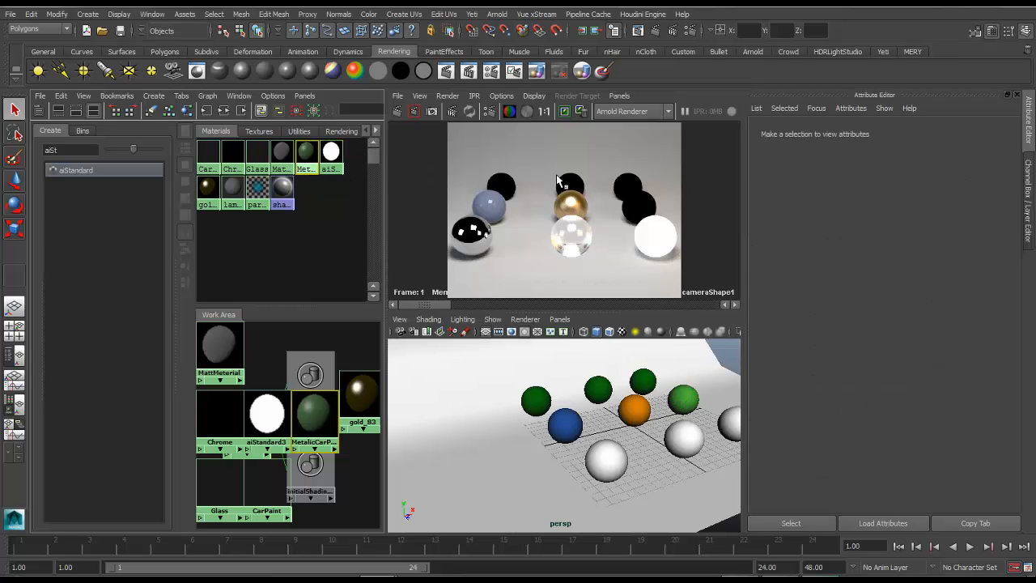
- Preview the green metallic car paint sphere in an IPR render and select the back-row sphere behind it
{"action": "left_click", "coordinate": [452, 111]}
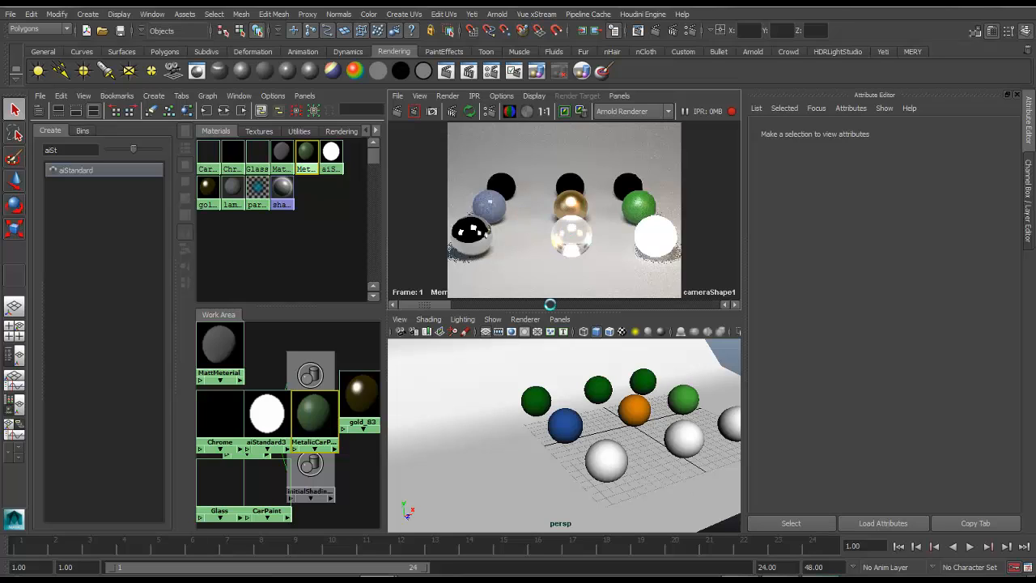
{"action": "left_click", "coordinate": [537, 399]}
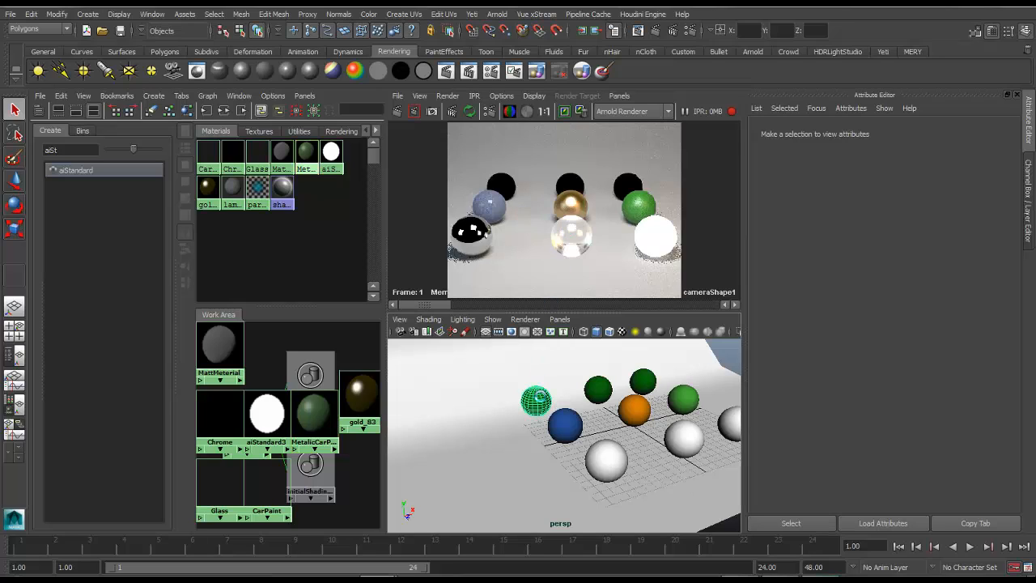
{"action": "left_click", "coordinate": [638, 378]}
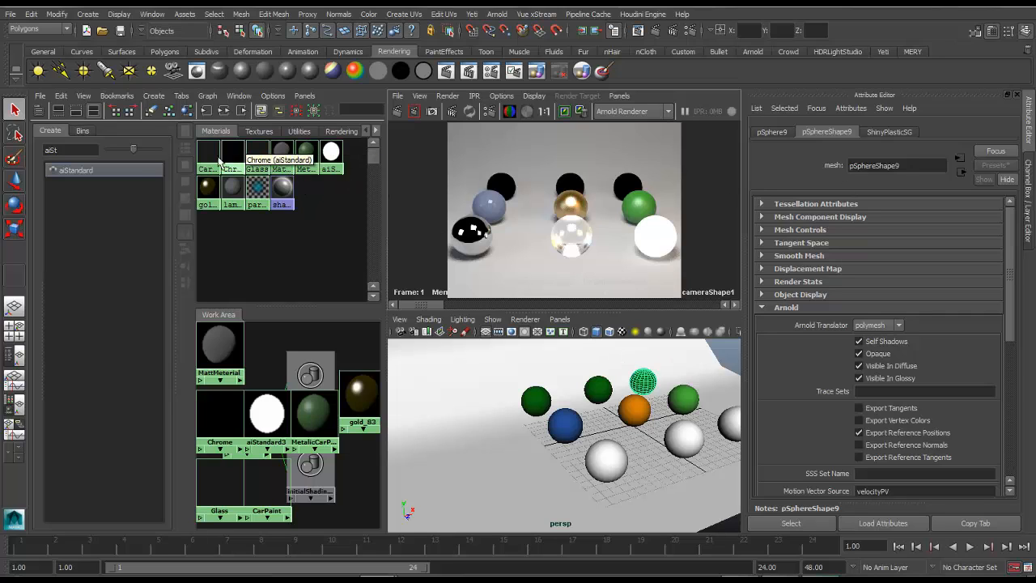
- Create a new aiStandard material and name it ShinyPlastic
{"action": "left_click", "coordinate": [138, 169]}
{"action": "double_click", "coordinate": [877, 166]}
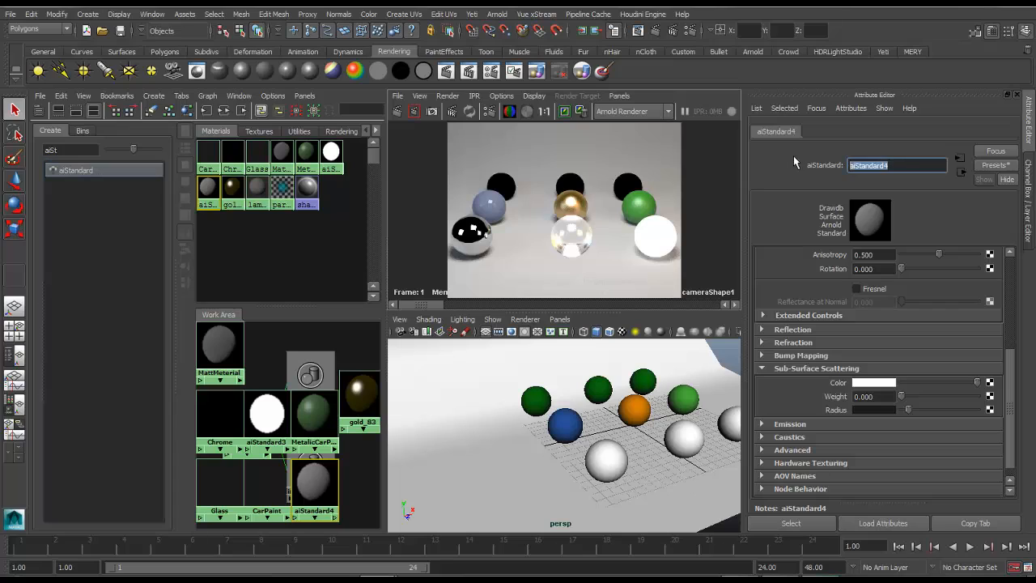
{"action": "type", "text": "Shinyt"}
{"action": "key", "text": "BackSpace"}
{"action": "type", "text": "Plastic"}
{"action": "key", "text": "Return"}
- Set ShinyPlastic's diffuse colour to black and its diffuse roughness to 0.2
{"action": "scroll", "coordinate": [865, 350], "scroll_direction": "up", "scroll_amount": 5}
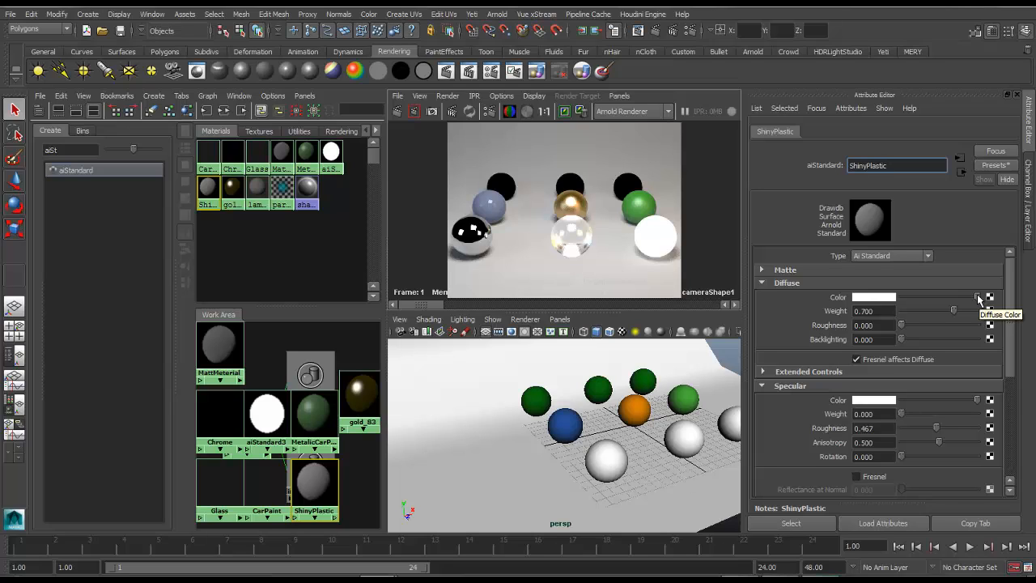
{"action": "left_click_drag", "start_coordinate": [978, 297], "coordinate": [860, 297]}
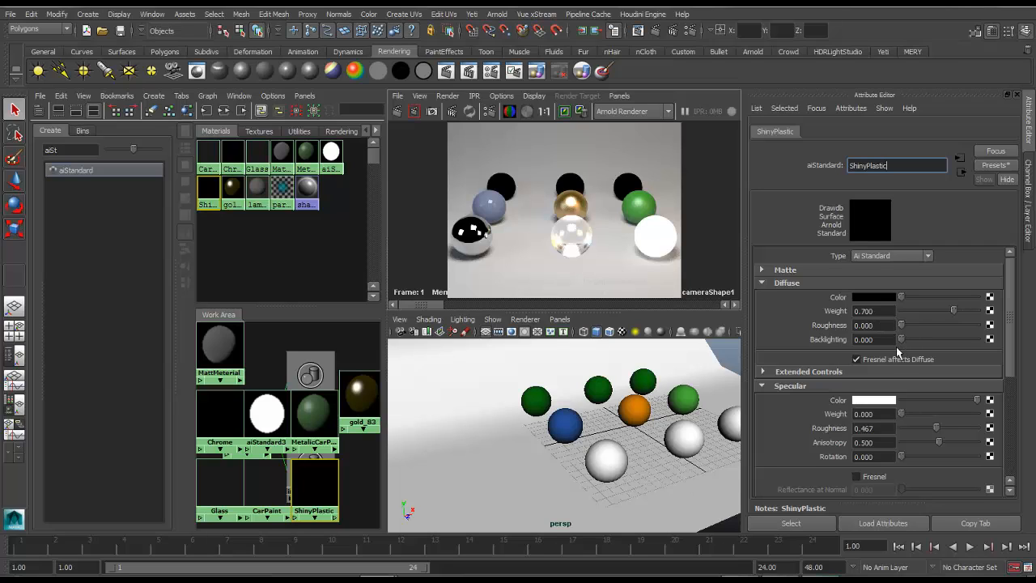
{"action": "double_click", "coordinate": [866, 324]}
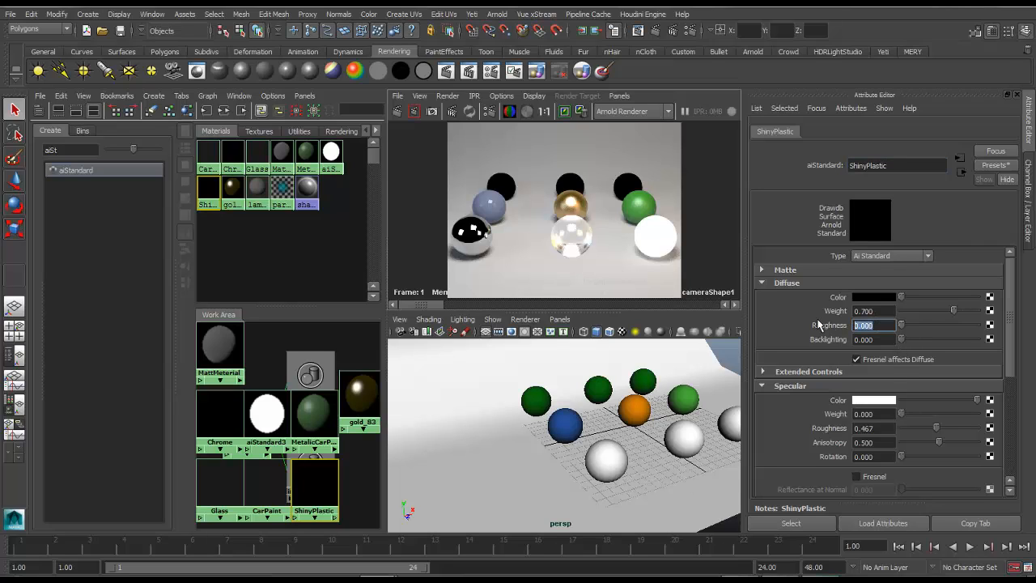
{"action": "type", "text": "0.2"}
{"action": "key", "text": "Return"}
- Darken ShinyPlastic's specular colour to a light grey and set its specular weight to 0.5
{"action": "left_click", "coordinate": [937, 400]}
{"action": "left_click_drag", "start_coordinate": [937, 401], "coordinate": [945, 400]}
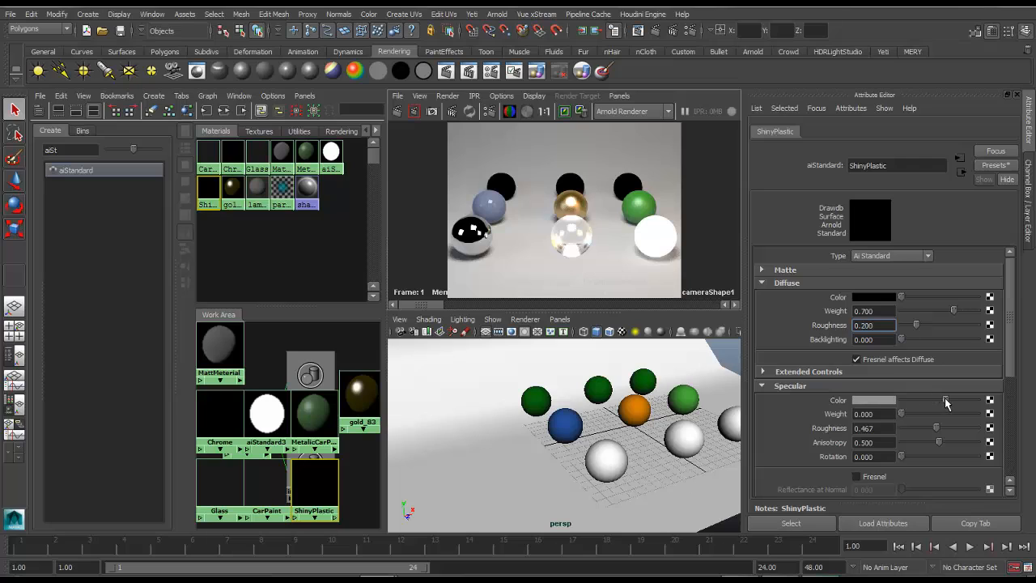
{"action": "left_click", "coordinate": [869, 401]}
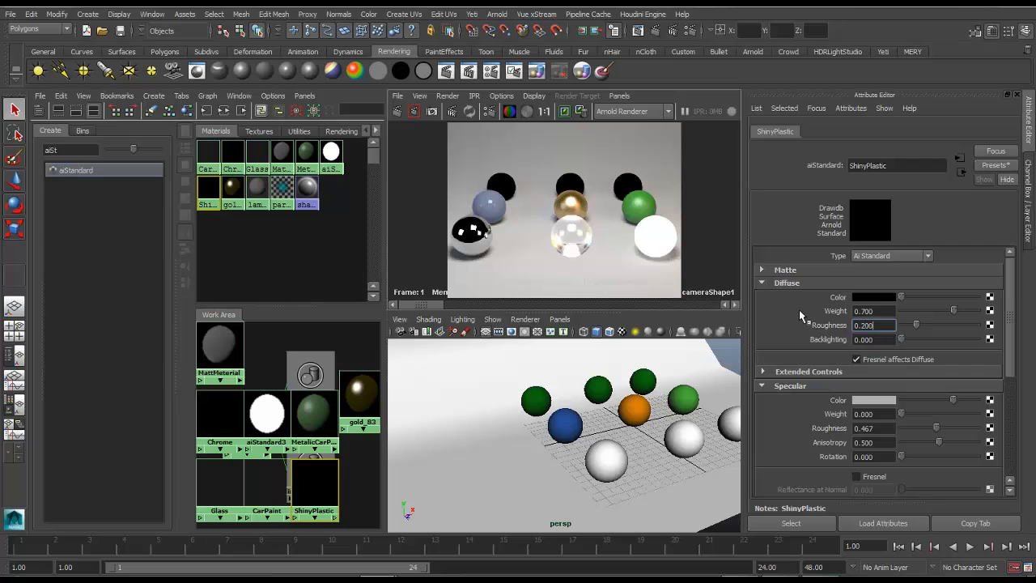
{"action": "left_click", "coordinate": [883, 413]}
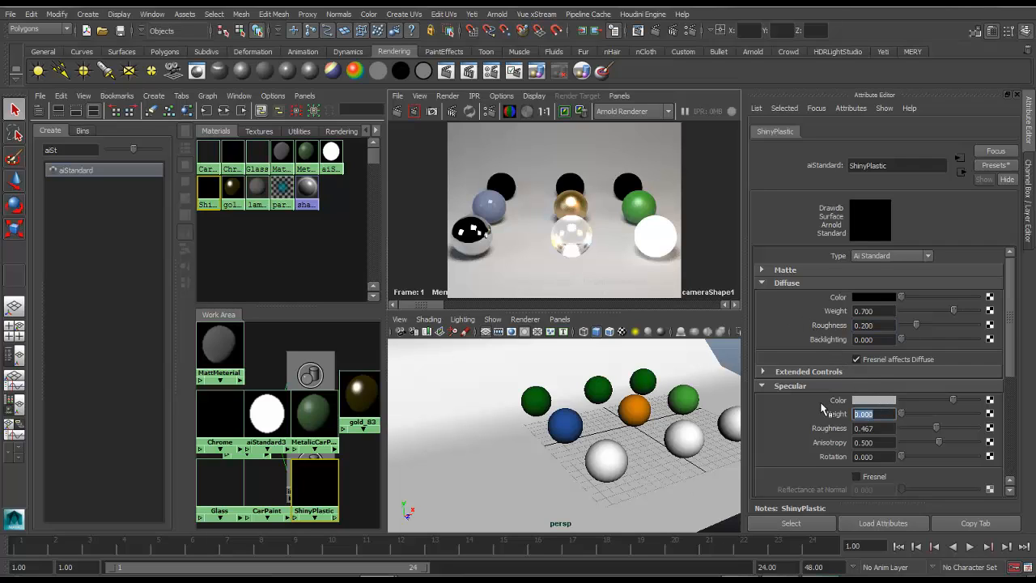
{"action": "key", "text": "BackSpace"}
{"action": "type", "text": ".5"}
{"action": "key", "text": "Return"}
- Set ShinyPlastic's specular roughness to 0.35 and enable specular Fresnel with a reflectance at normal of 0.7
{"action": "left_click", "coordinate": [875, 429]}
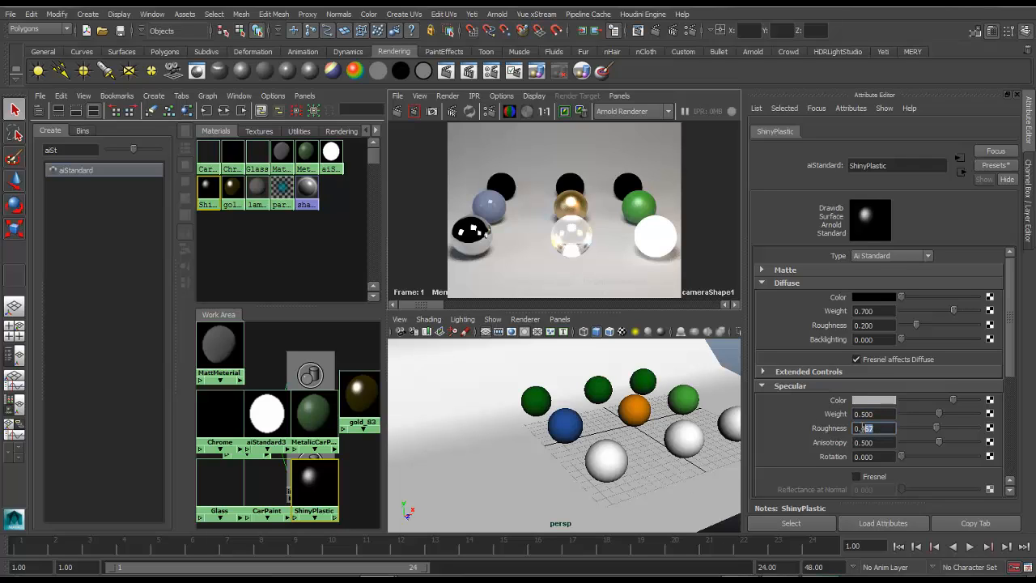
{"action": "key", "text": "BackSpace"}
{"action": "type", "text": ".35"}
{"action": "key", "text": "Return"}
{"action": "left_click", "coordinate": [875, 477]}
{"action": "left_click", "coordinate": [890, 490]}
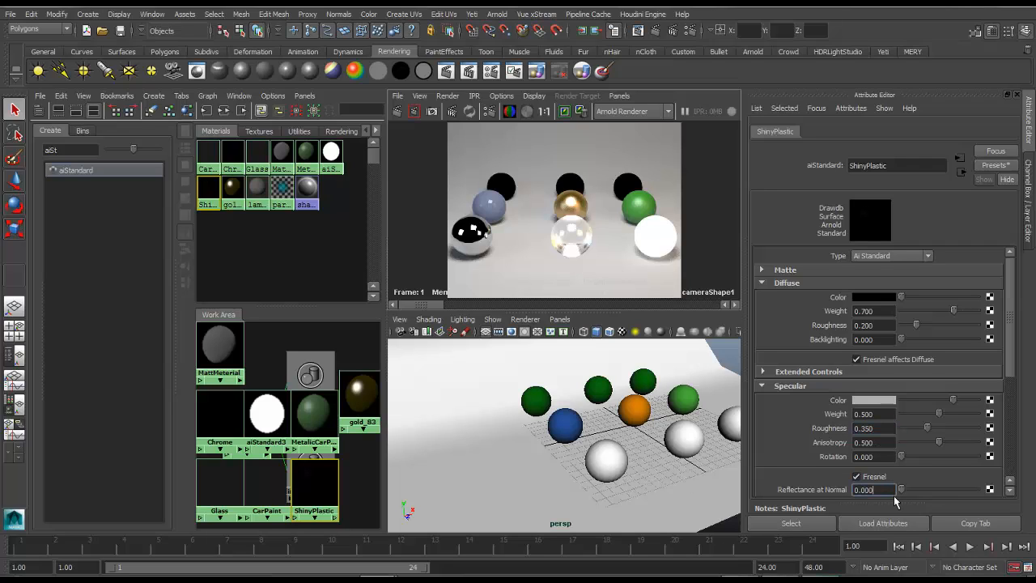
{"action": "type", "text": "0.7"}
{"action": "key", "text": "Return"}
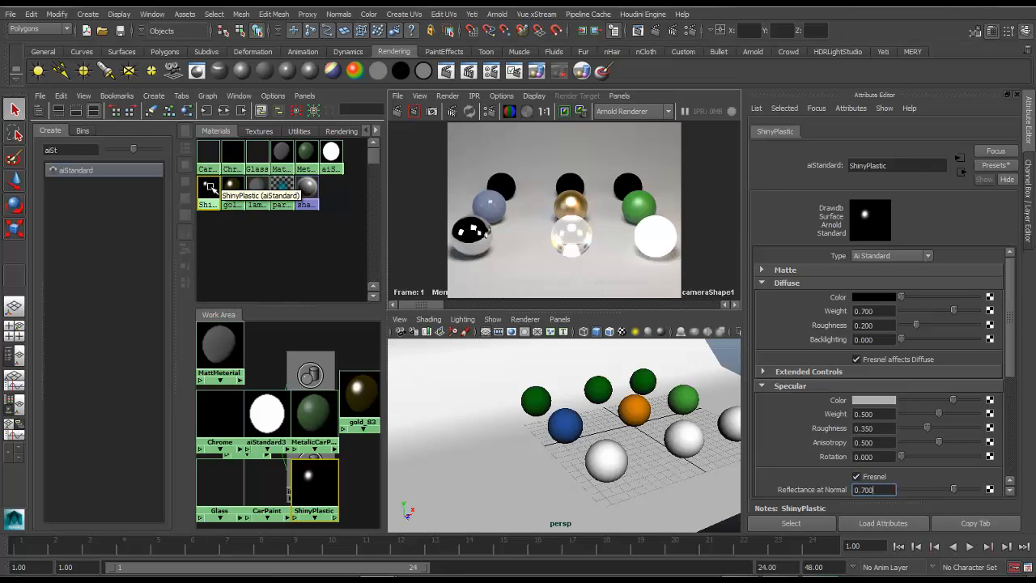
- Assign ShinyPlastic to the back-row sphere behind the green metallic one and preview it in an IPR render
{"action": "middle_click_drag", "start_coordinate": [209, 187], "coordinate": [635, 381]}
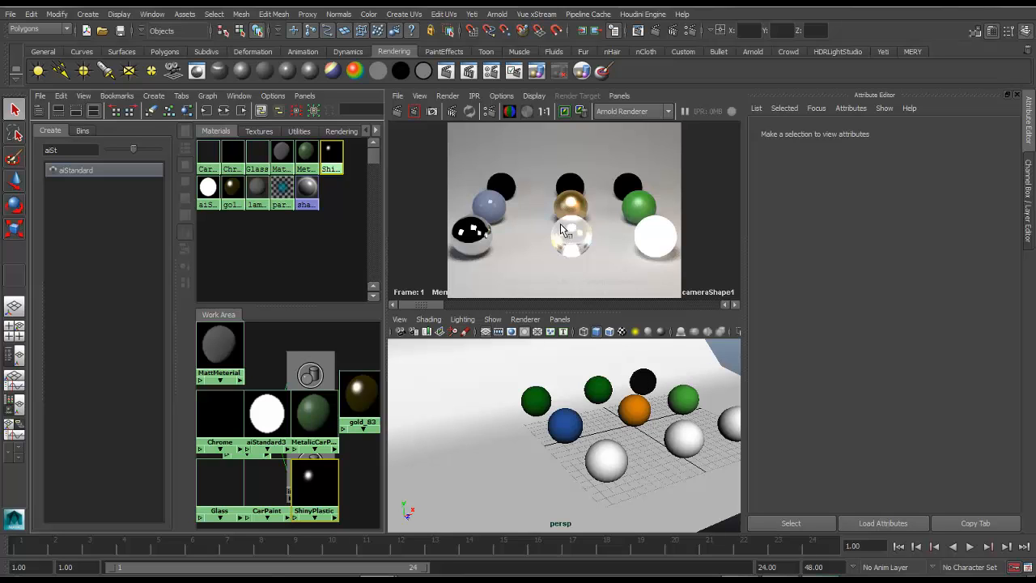
{"action": "left_click_drag", "start_coordinate": [662, 389], "coordinate": [624, 386], "text": "alt"}
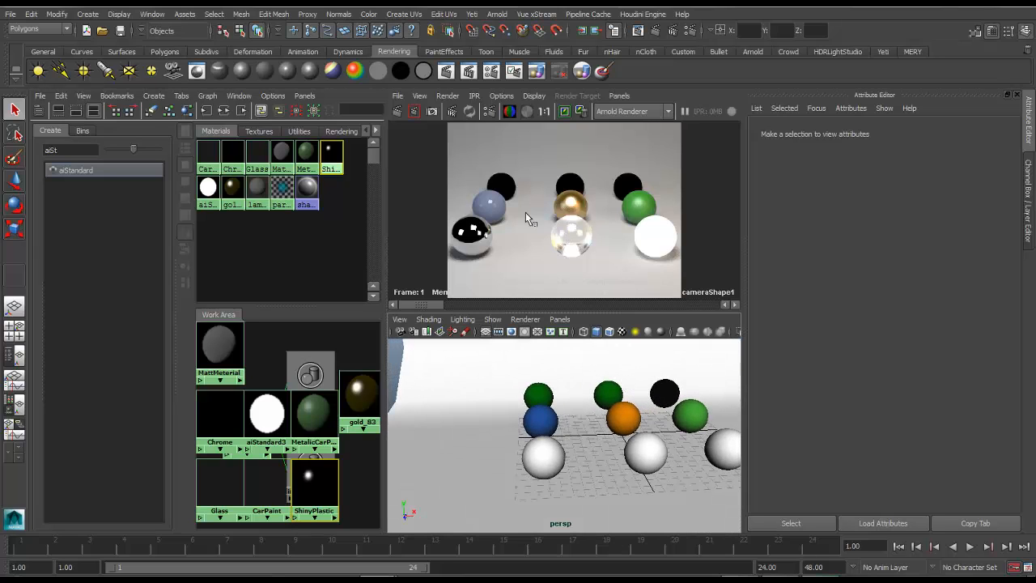
{"action": "left_click", "coordinate": [452, 112]}
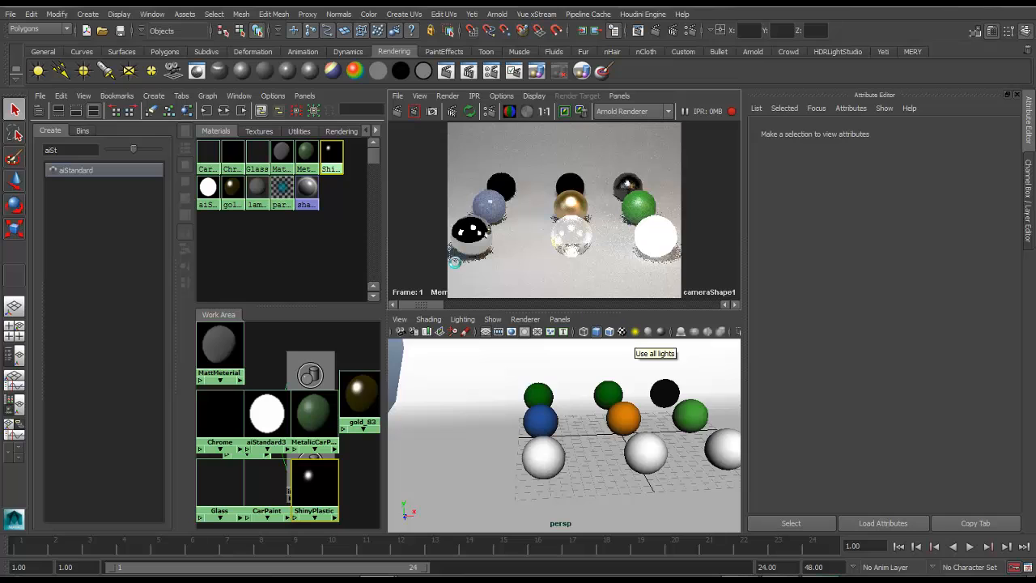
- Try a specular roughness of 0.615 on ShinyPlastic during the IPR render, and restore it to 0.35
{"action": "left_click", "coordinate": [332, 151]}
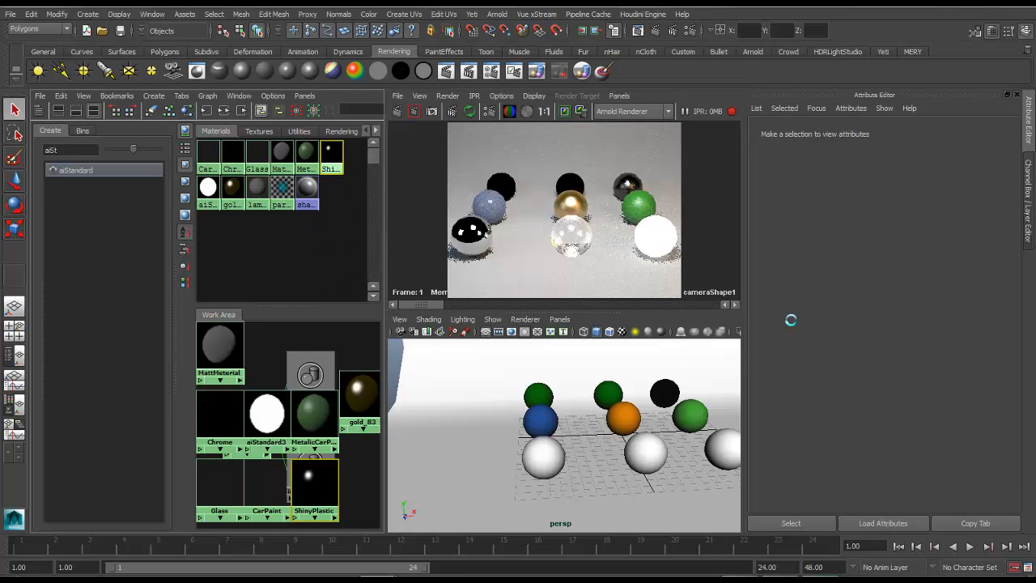
{"action": "scroll", "coordinate": [852, 350], "scroll_direction": "down", "scroll_amount": 2}
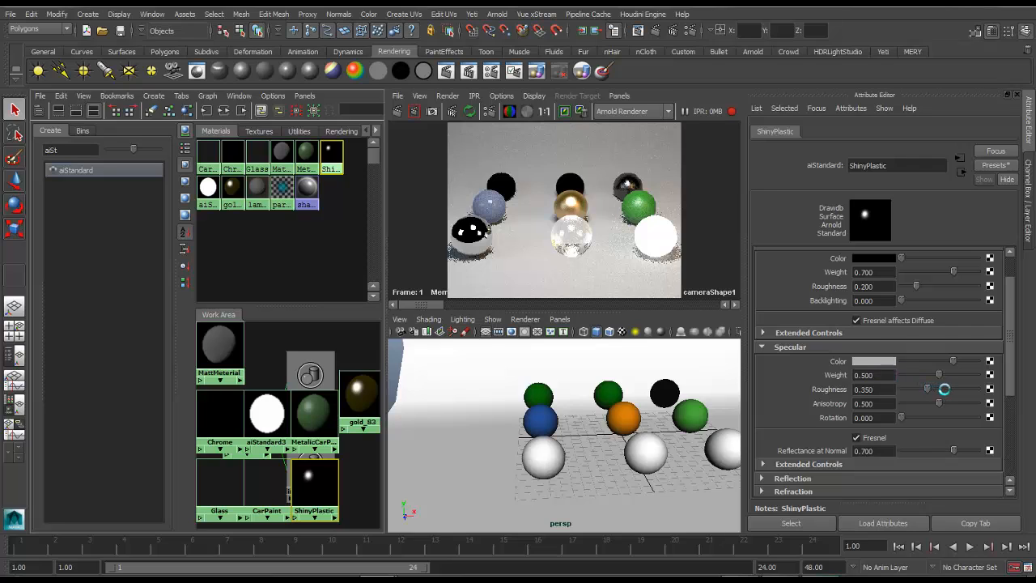
{"action": "left_click_drag", "start_coordinate": [944, 390], "coordinate": [948, 388]}
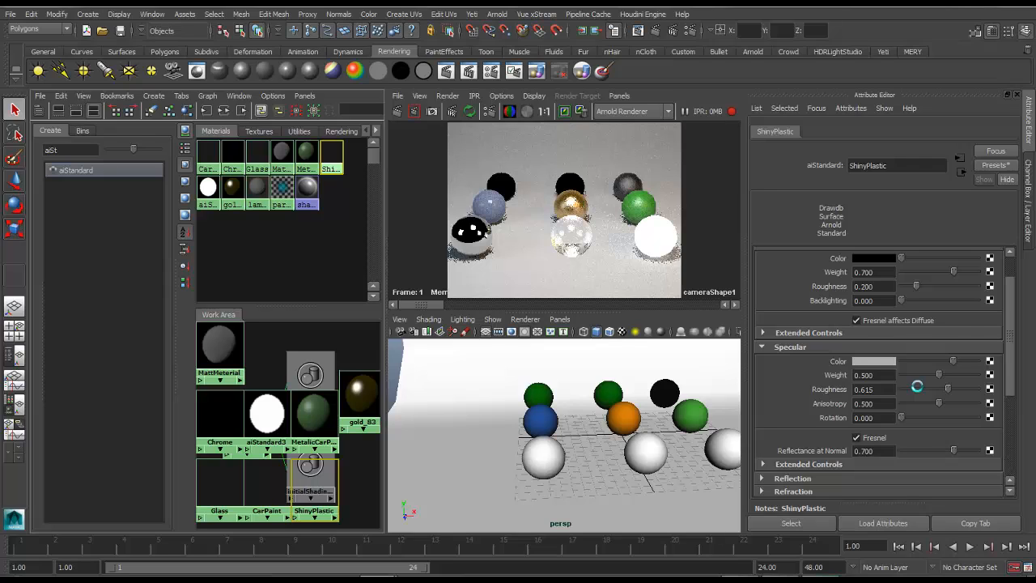
{"action": "left_click", "coordinate": [917, 389]}
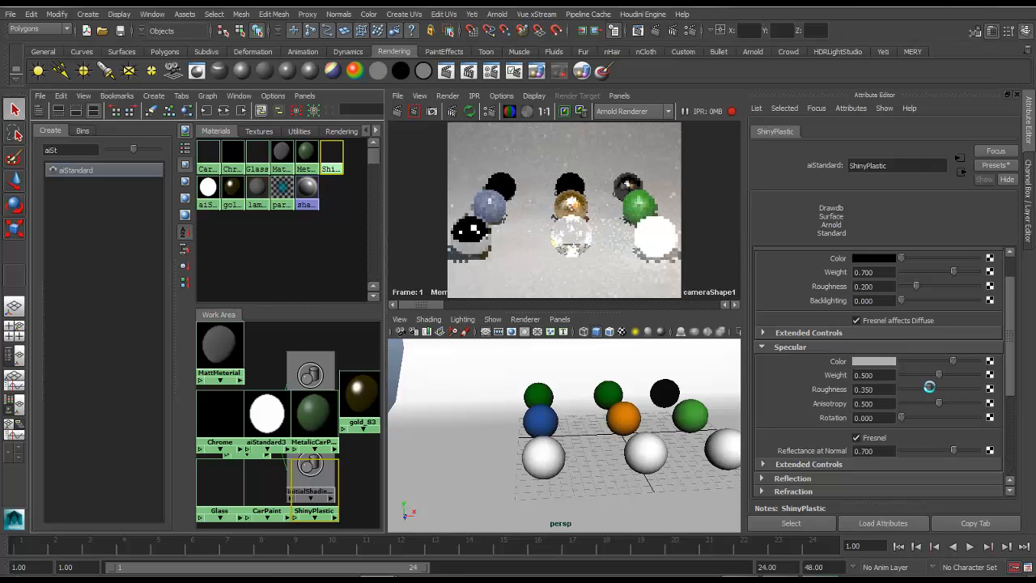
{"action": "left_click", "coordinate": [928, 387]}
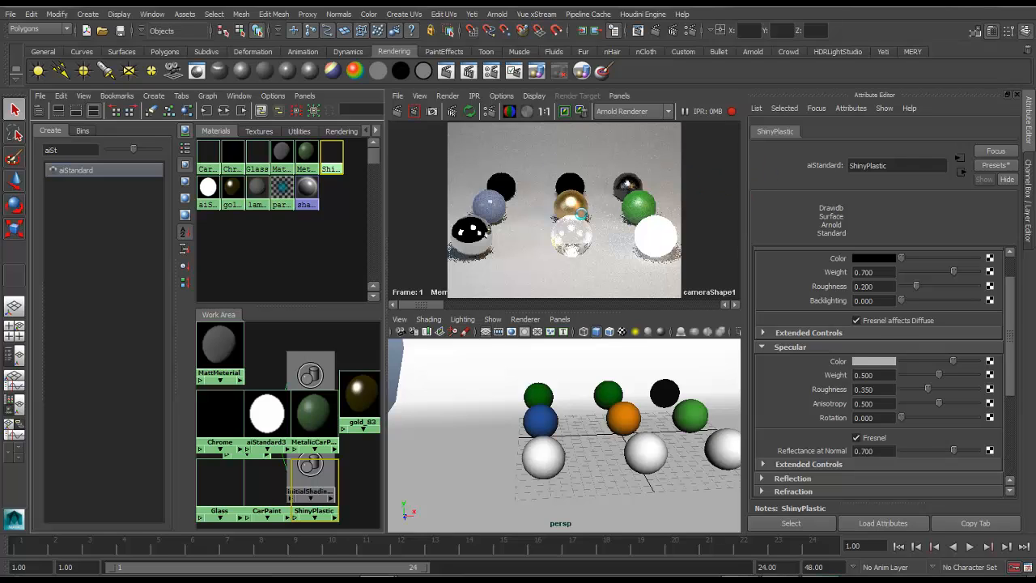
- Create a new aiStandard material for the middle sphere of the back row and name it Balloon
{"action": "left_click", "coordinate": [609, 385]}
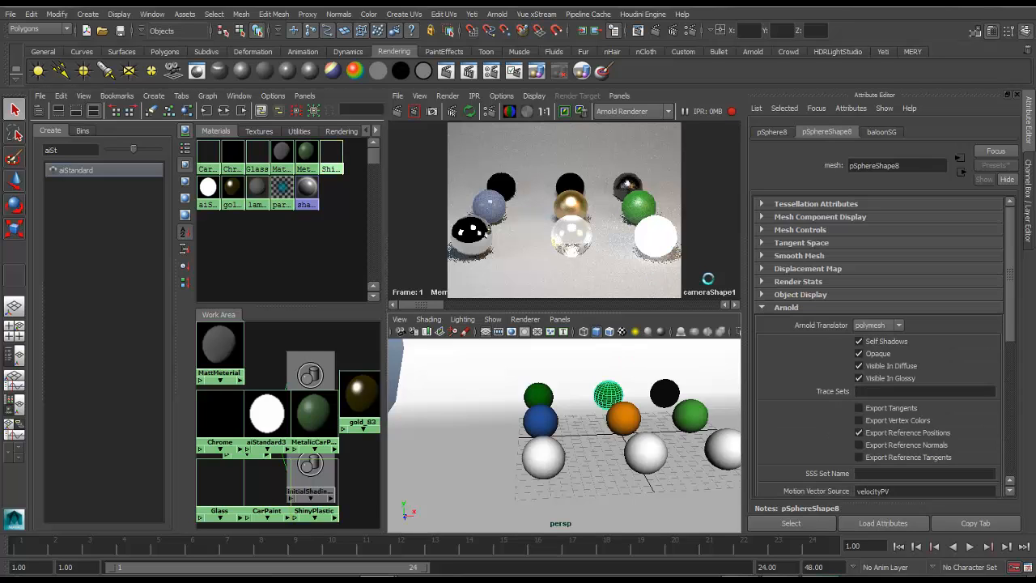
{"action": "left_click", "coordinate": [392, 355]}
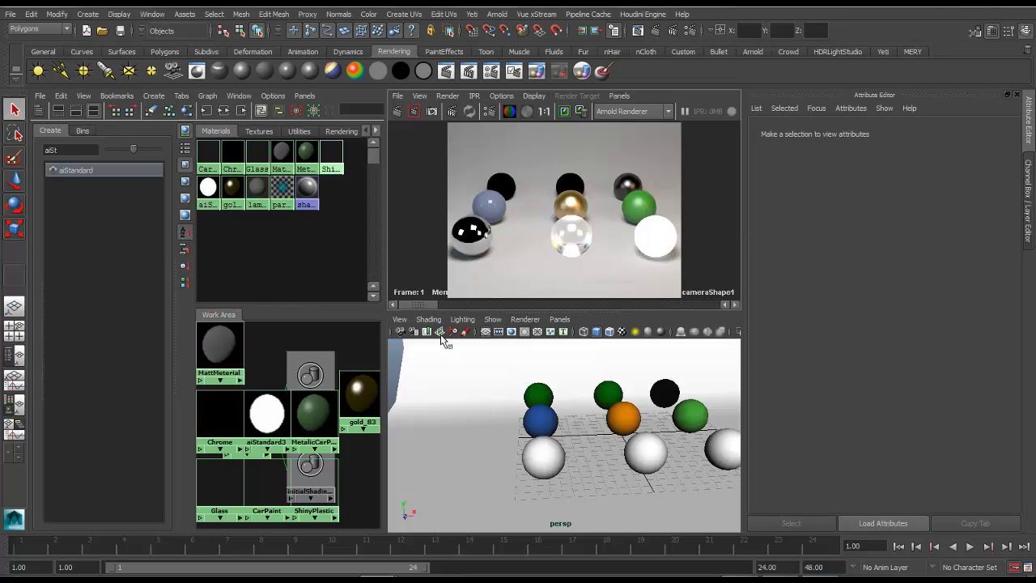
{"action": "left_click", "coordinate": [599, 395]}
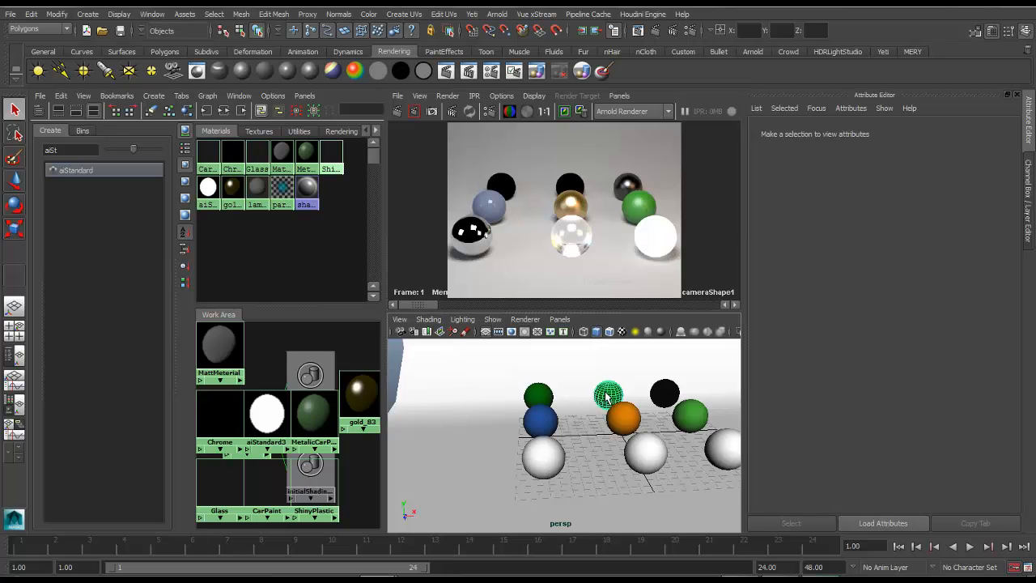
{"action": "left_click", "coordinate": [87, 178]}
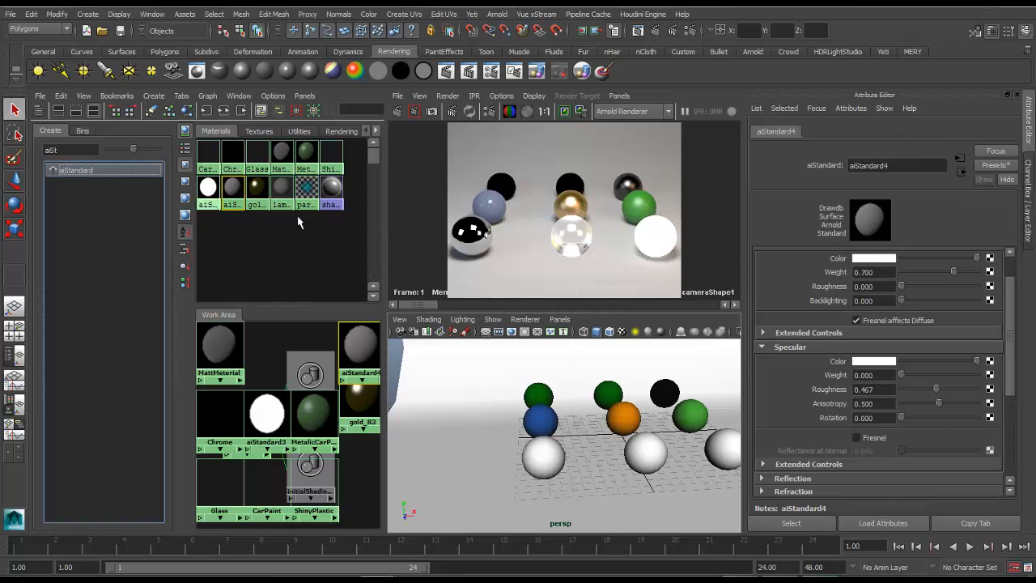
{"action": "scroll", "coordinate": [904, 300], "scroll_direction": "up", "scroll_amount": 2}
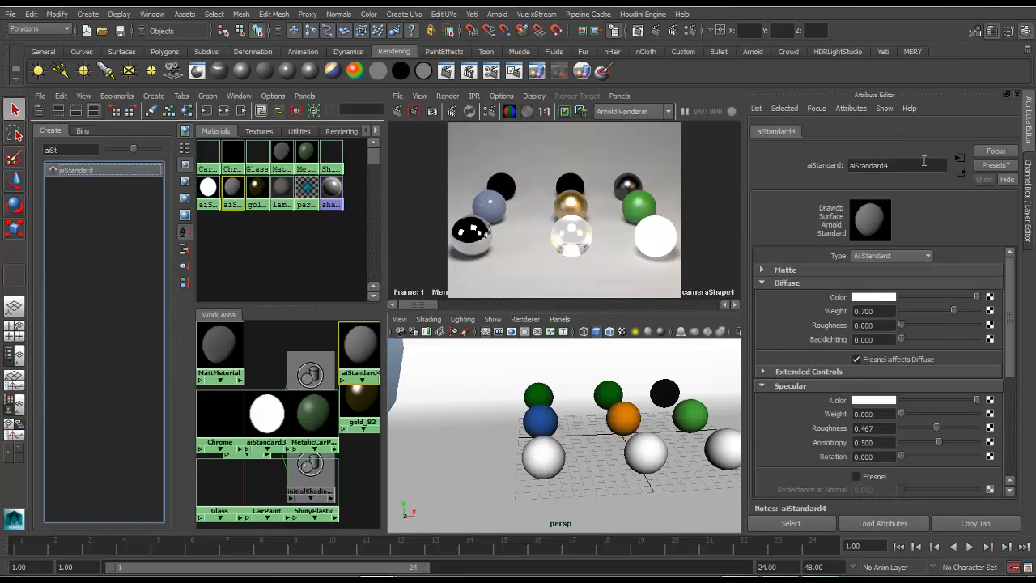
{"action": "double_click", "coordinate": [883, 165]}
{"action": "type", "text": "Ballon"}
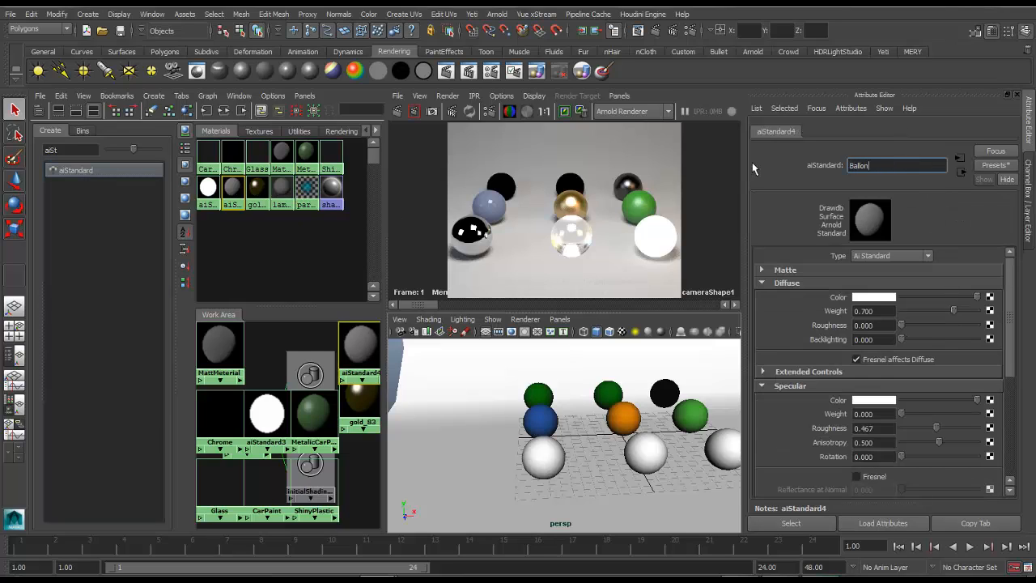
{"action": "key", "text": "BackSpace"}
{"action": "type", "text": "on"}
{"action": "key", "text": "Return"}
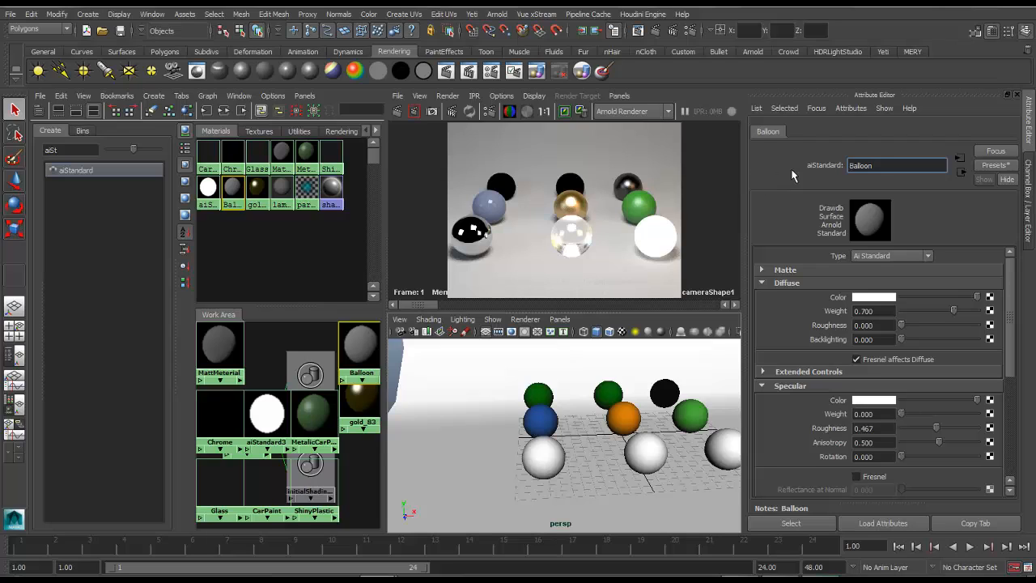
- Switch the colour picker to RGB, 0 to 1.0, and set Balloon's diffuse colour to red 0.75 and green 0.9
{"action": "left_click", "coordinate": [892, 299]}
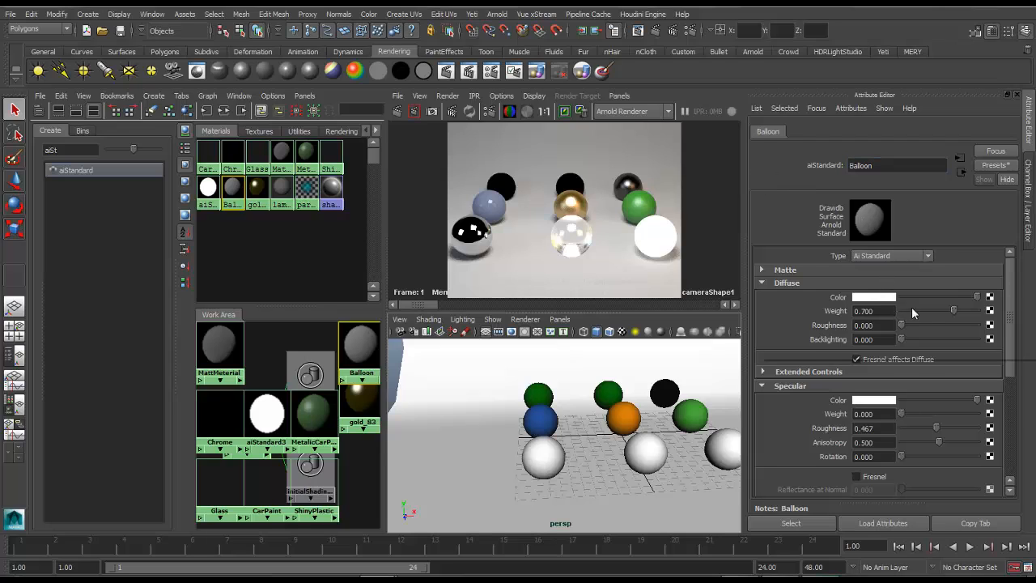
{"action": "left_click", "coordinate": [980, 342]}
{"action": "left_click", "coordinate": [982, 353]}
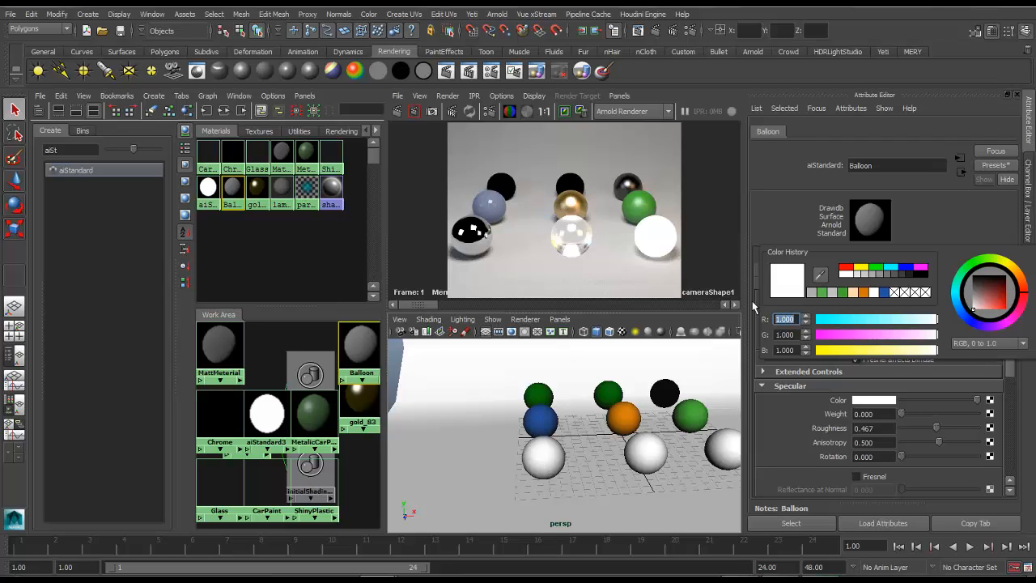
{"action": "type", "text": ".75"}
{"action": "key", "text": "Tab"}
{"action": "type", "text": ".9"}
{"action": "key", "text": "Tab"}
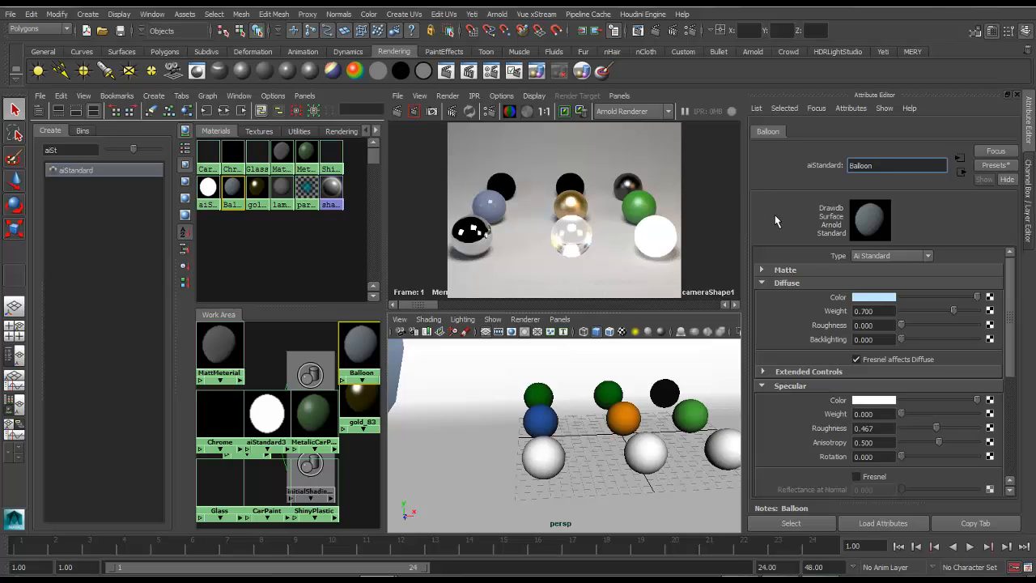
- Try lowering the green of Balloon's diffuse colour to 0.826, and restore the stored light blue
{"action": "left_click", "coordinate": [891, 299]}
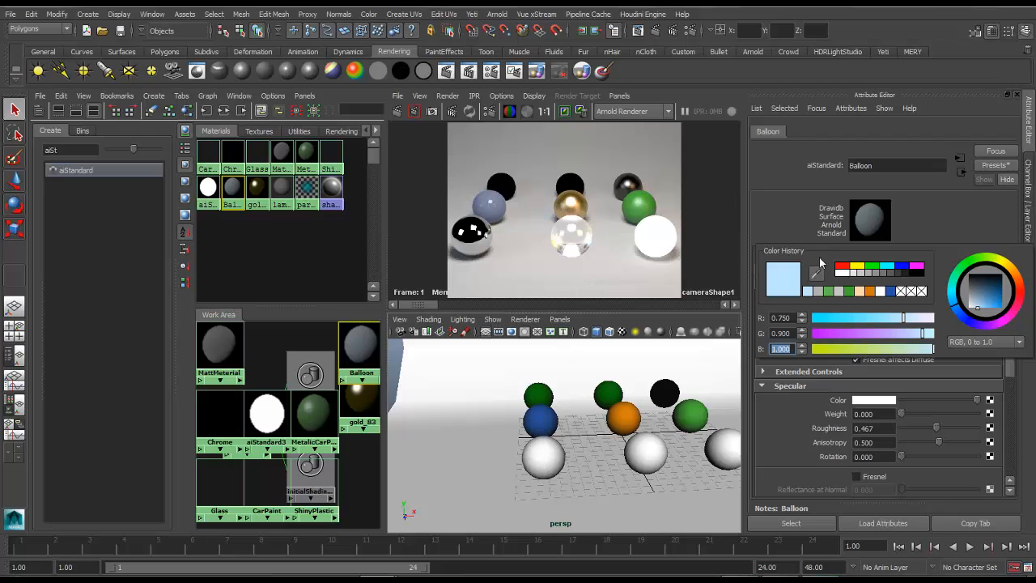
{"action": "left_click_drag", "start_coordinate": [856, 332], "coordinate": [913, 334]}
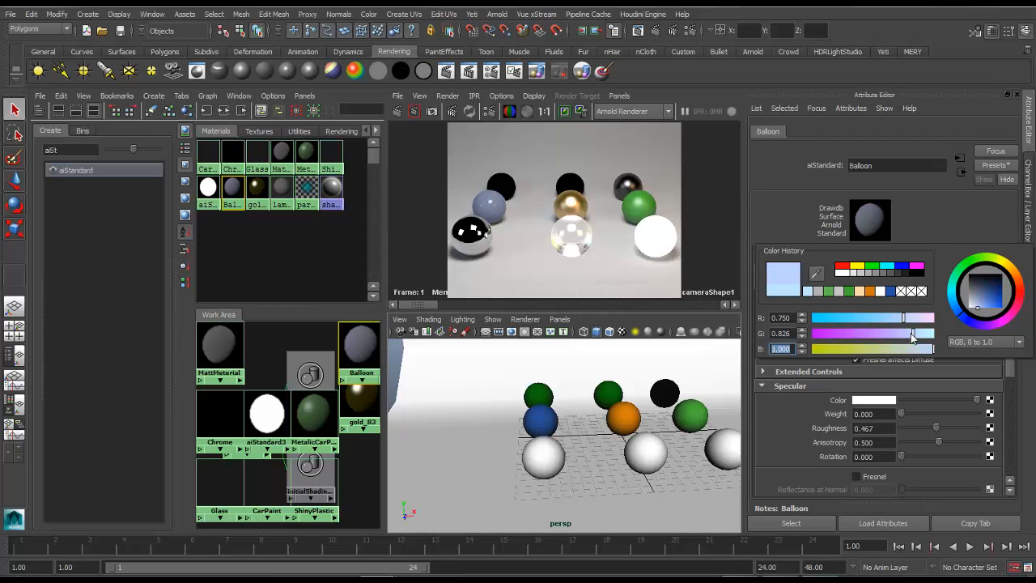
{"action": "left_click", "coordinate": [807, 290]}
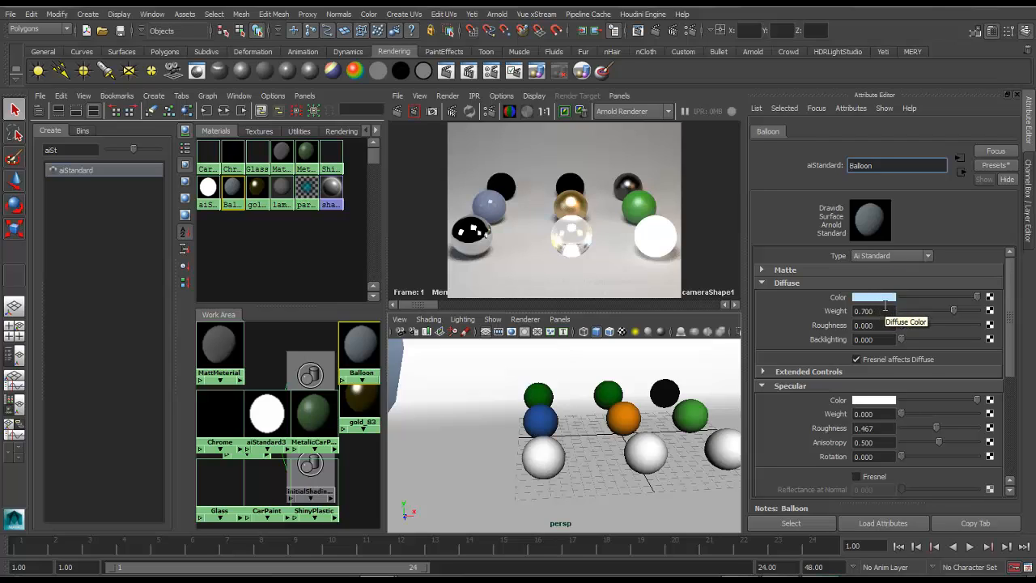
- Set Balloon's diffuse roughness to 0.4 and its backlighting to 1
{"action": "left_click_drag", "start_coordinate": [883, 324], "coordinate": [834, 319]}
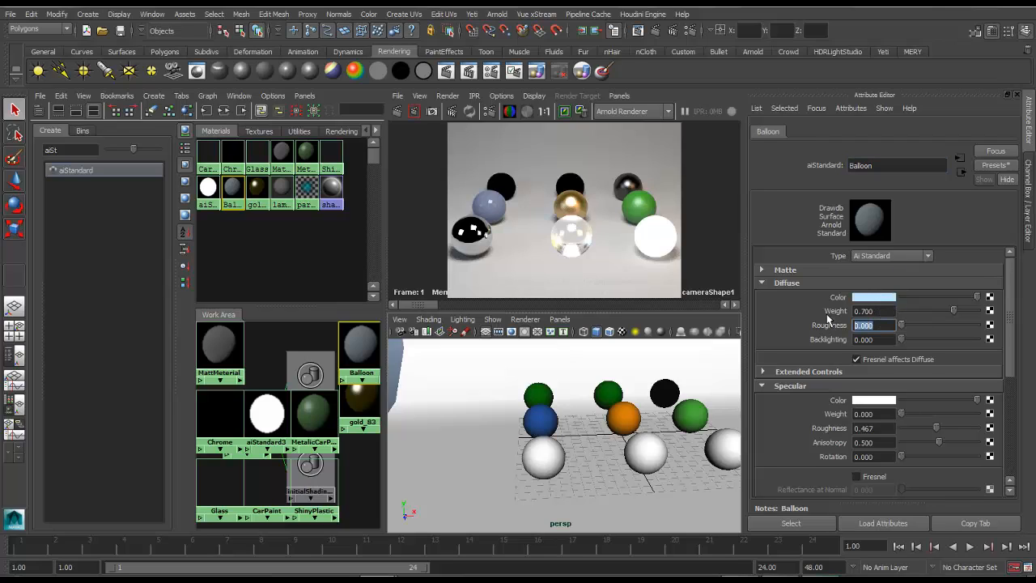
{"action": "key", "text": "BackSpace"}
{"action": "type", "text": ".42"}
{"action": "key", "text": "Return"}
{"action": "key", "text": "BackSpace"}
{"action": "key", "text": "BackSpace"}
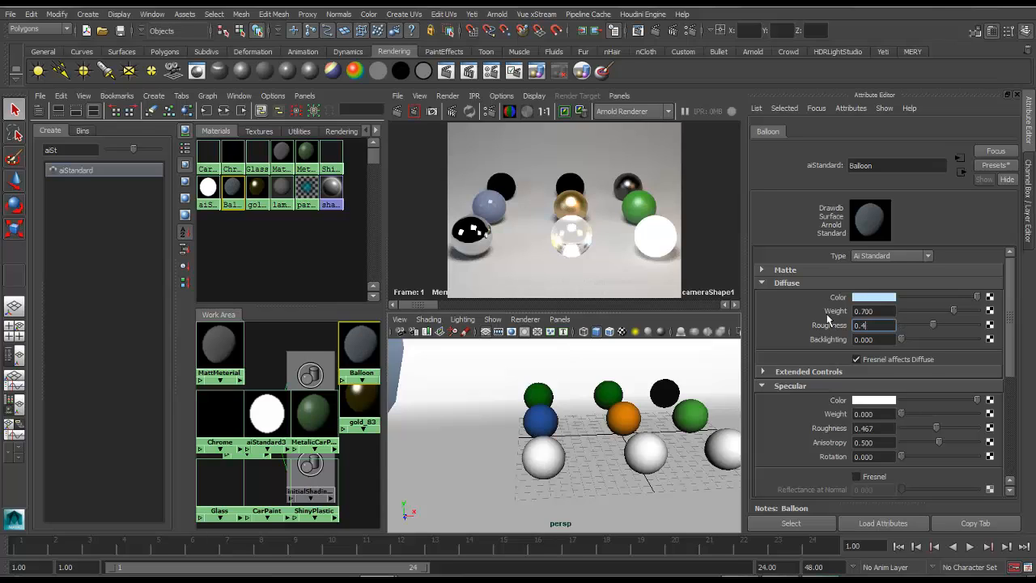
{"action": "key", "text": "Return"}
{"action": "left_click_drag", "start_coordinate": [902, 339], "coordinate": [1001, 324]}
- Set Balloon's specular weight to 0.2 and its specular roughness to about 0.436
{"action": "scroll", "coordinate": [811, 344], "scroll_direction": "down", "scroll_amount": 1}
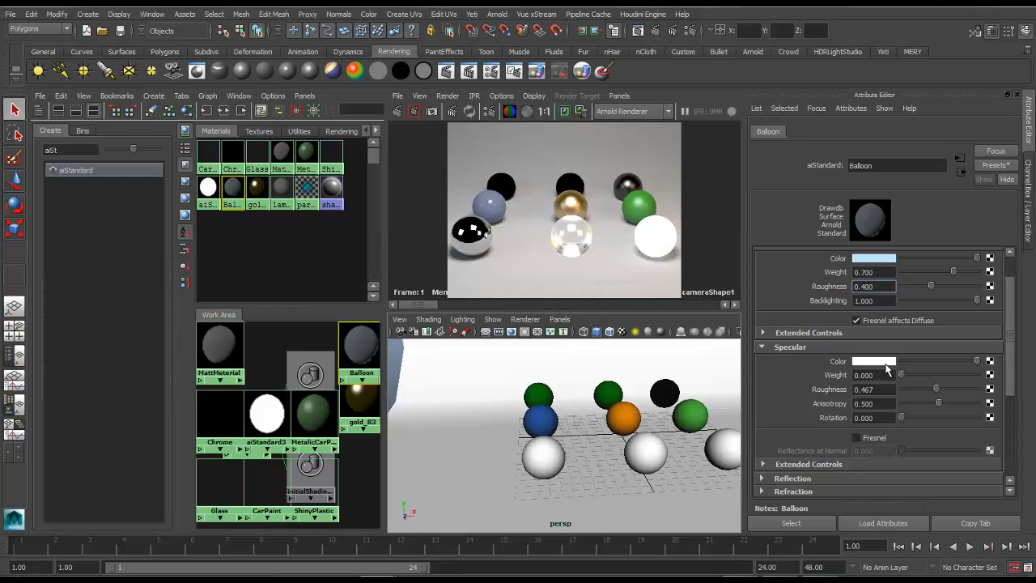
{"action": "left_click_drag", "start_coordinate": [891, 375], "coordinate": [824, 375]}
{"action": "type", "text": "0.2"}
{"action": "key", "text": "Return"}
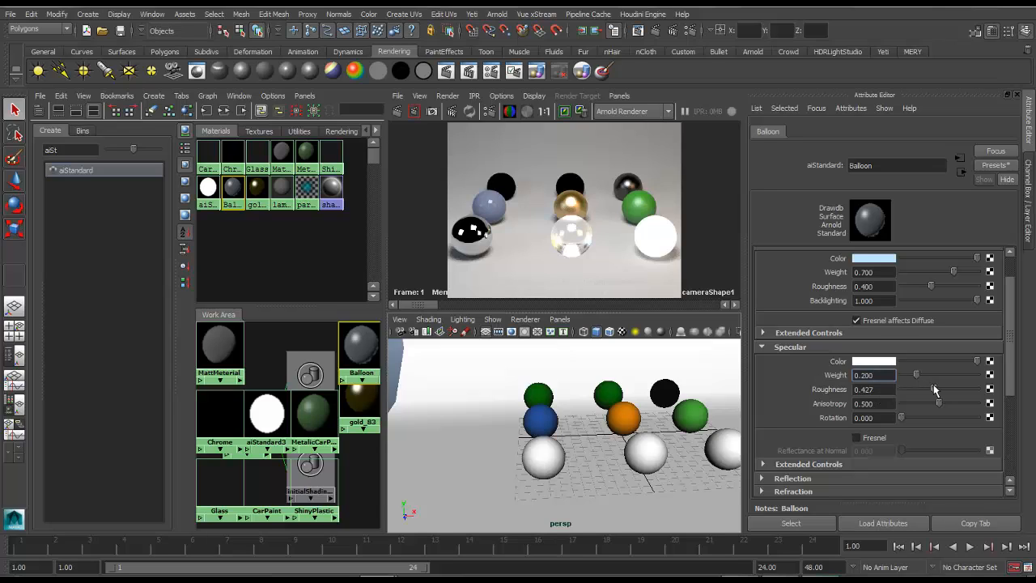
{"action": "left_click_drag", "start_coordinate": [934, 389], "coordinate": [936, 390]}
- Enable specular Fresnel on Balloon and set its reflectance at normal to 0.5
{"action": "left_click", "coordinate": [883, 435]}
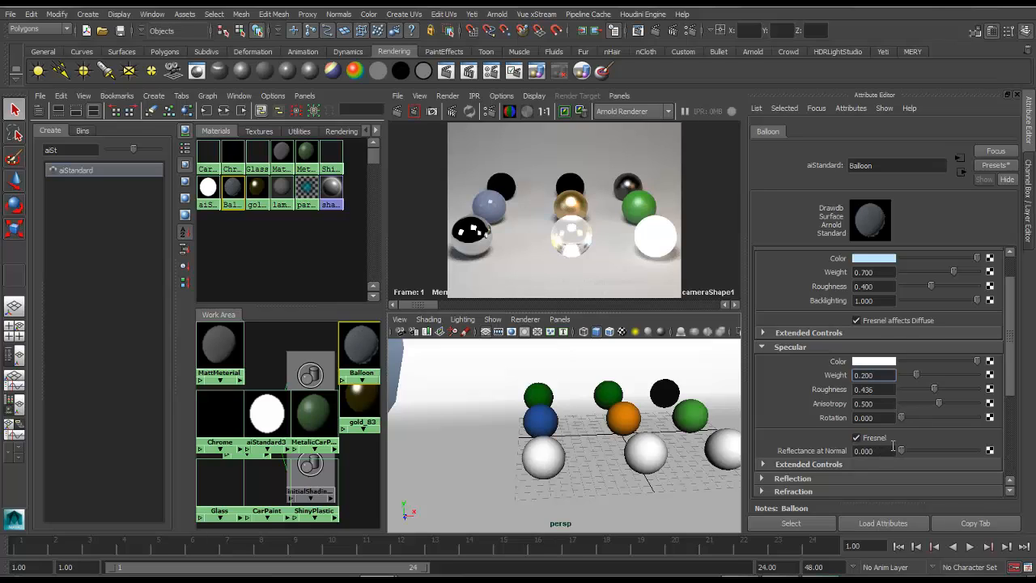
{"action": "left_click_drag", "start_coordinate": [880, 451], "coordinate": [788, 430]}
{"action": "type", "text": "0.57"}
{"action": "key", "text": "Return"}
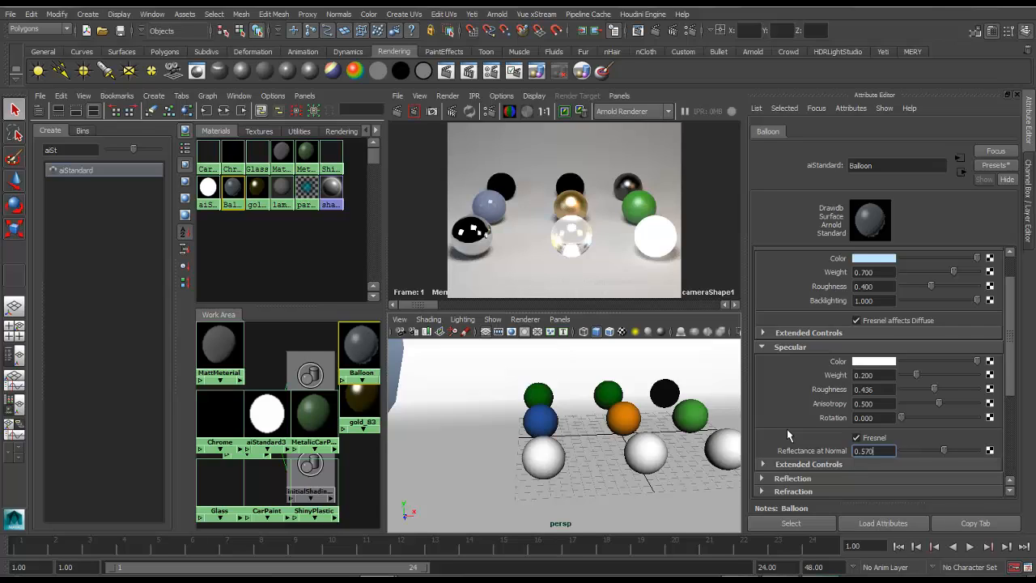
{"action": "key", "text": "BackSpace"}
{"action": "key", "text": "Return"}
- Set Balloon's sub-surface scattering colour to pink with green 0.7 and blue 0.9
{"action": "scroll", "coordinate": [834, 438], "scroll_direction": "down", "scroll_amount": 4}
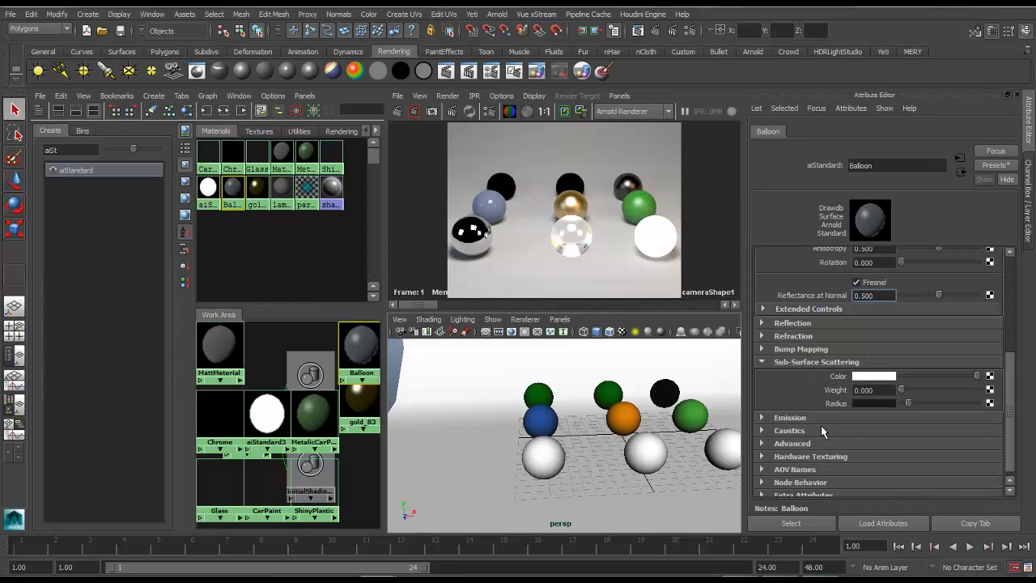
{"action": "left_click", "coordinate": [884, 378]}
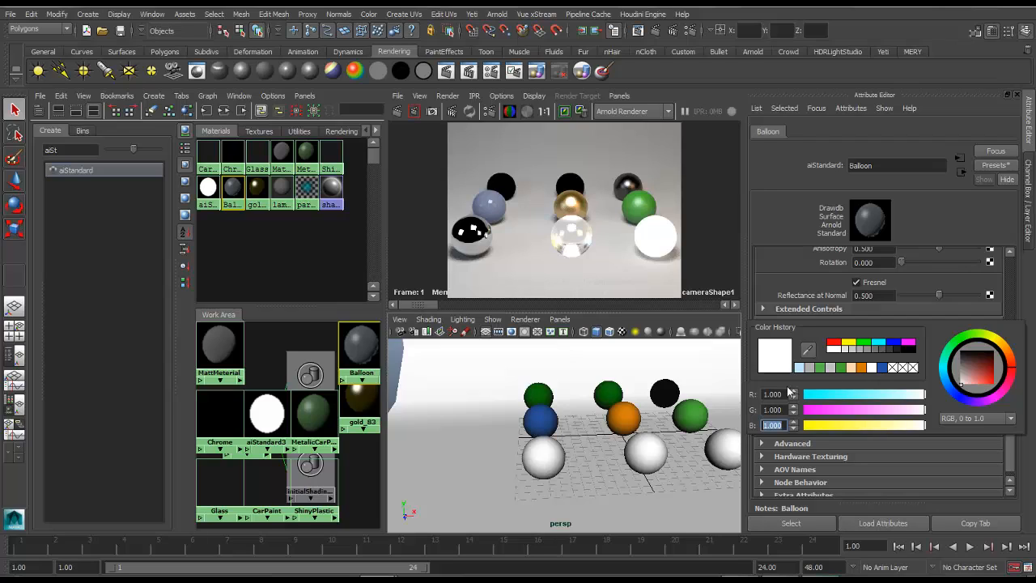
{"action": "left_click", "coordinate": [773, 409]}
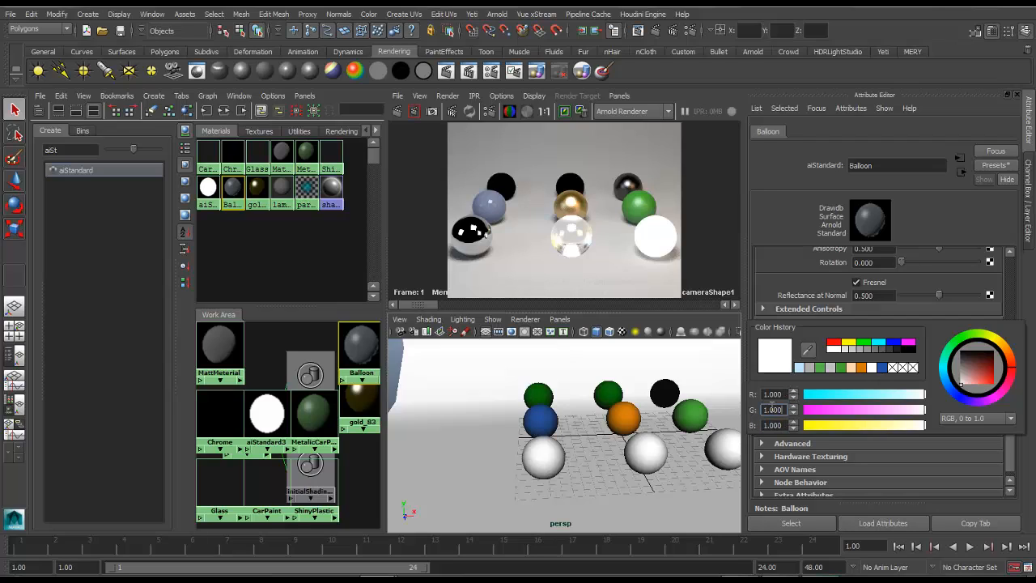
{"action": "double_click", "coordinate": [773, 407]}
{"action": "type", "text": ".7"}
{"action": "key", "text": "Tab"}
{"action": "type", "text": ".9"}
{"action": "key", "text": "Return"}
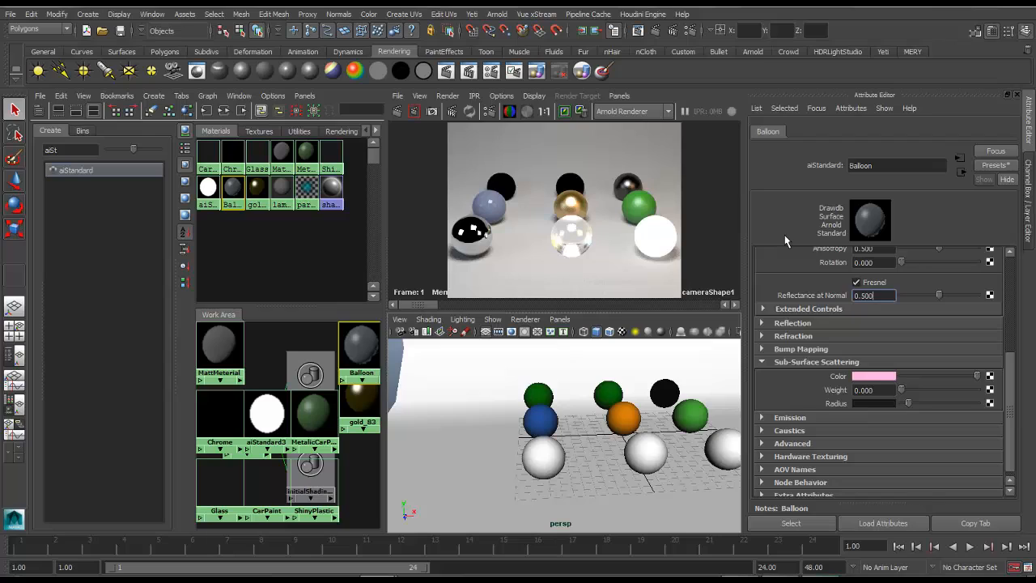
- Set Balloon's sub-surface scattering weight to 0.4
{"action": "left_click", "coordinate": [871, 389]}
{"action": "key", "text": "BackSpace"}
{"action": "type", "text": "4"}
{"action": "key", "text": "Return"}
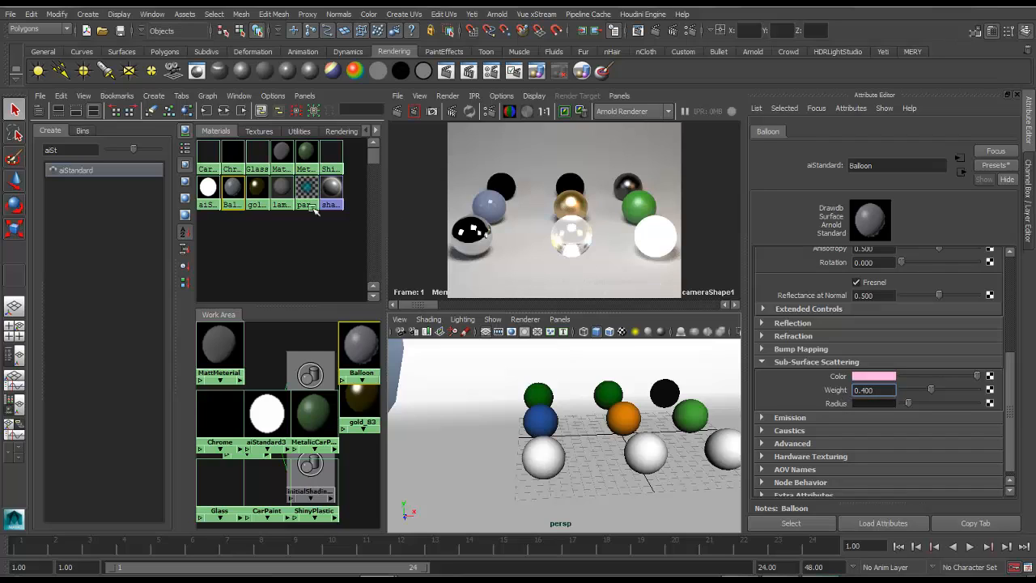
- Assign Balloon to the middle sphere of the back row and preview it in an IPR render, stopping the render once it resolves
{"action": "middle_click_drag", "start_coordinate": [232, 196], "coordinate": [609, 394]}
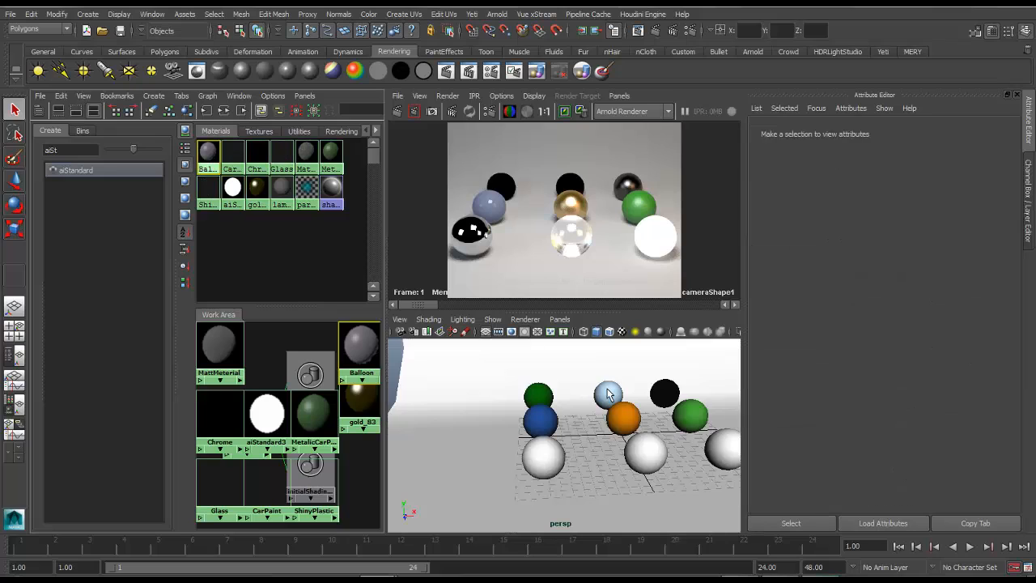
{"action": "left_click", "coordinate": [470, 111]}
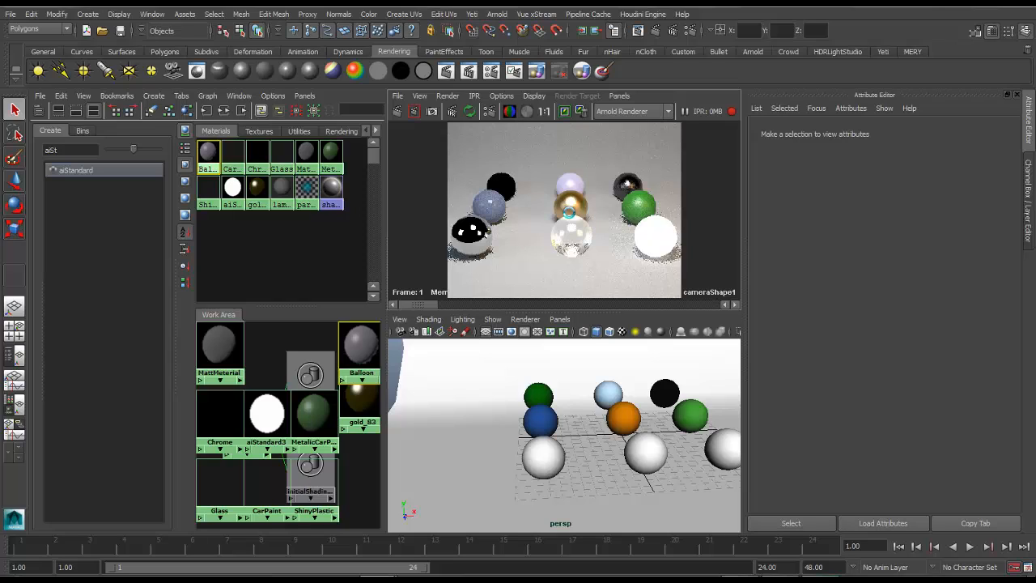
{"action": "left_click", "coordinate": [731, 111]}
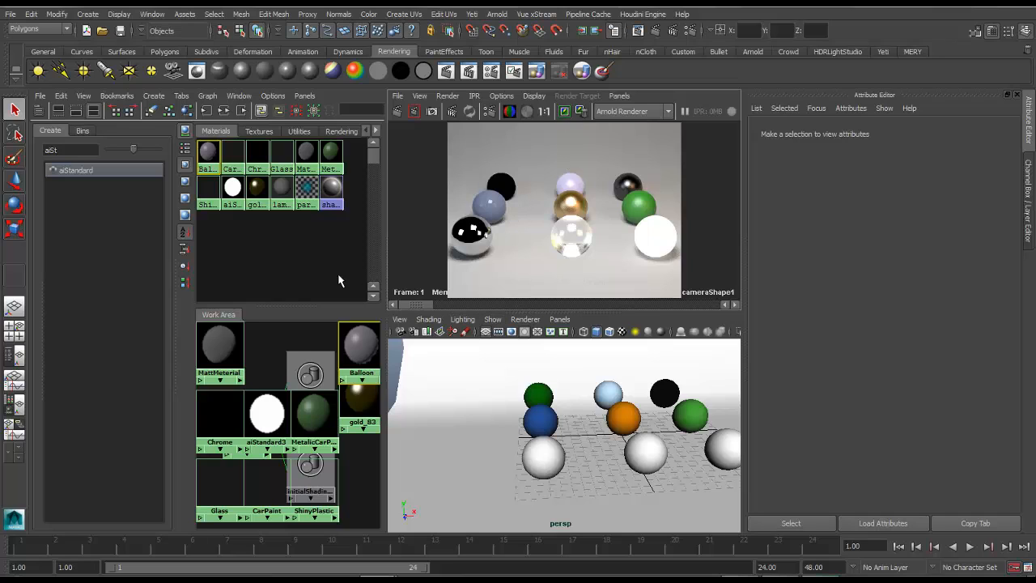
- Create a new aiStandard material and name it Chocolate
{"action": "left_click", "coordinate": [120, 171]}
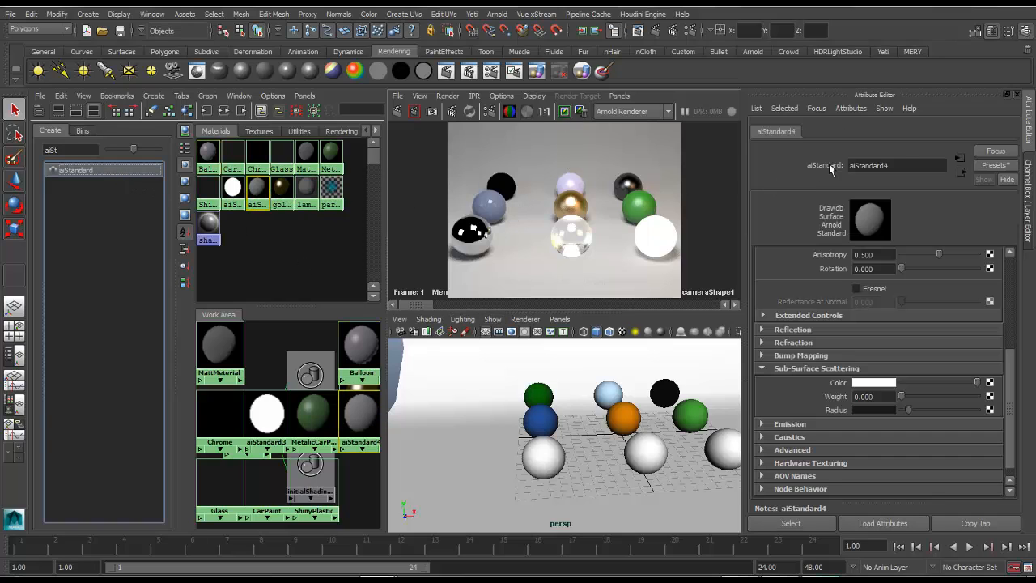
{"action": "double_click", "coordinate": [866, 165]}
{"action": "type", "text": "Choc"}
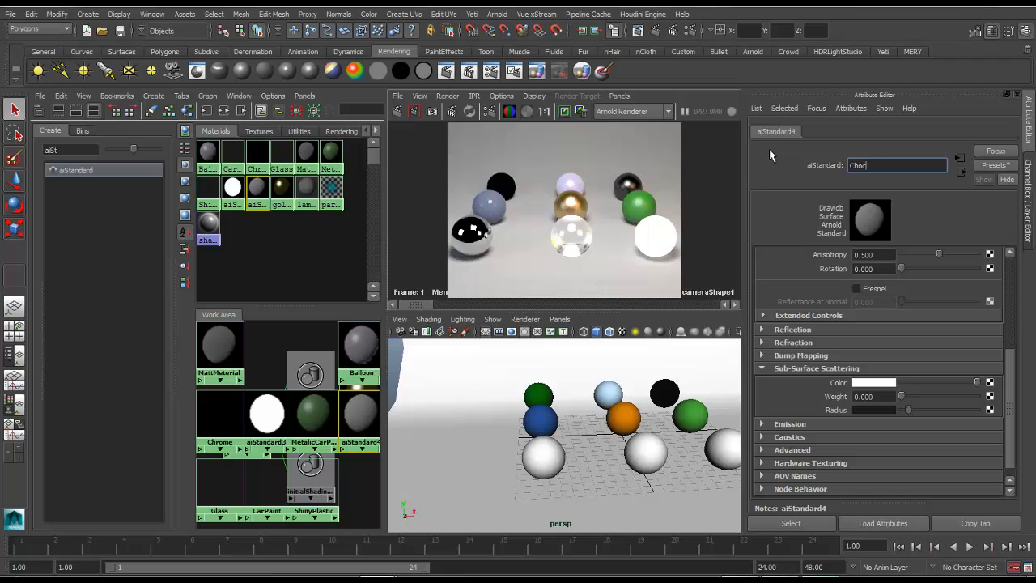
{"action": "type", "text": "ola"}
{"action": "key", "text": "BackSpace"}
{"action": "type", "text": "ate"}
{"action": "key", "text": "Return"}
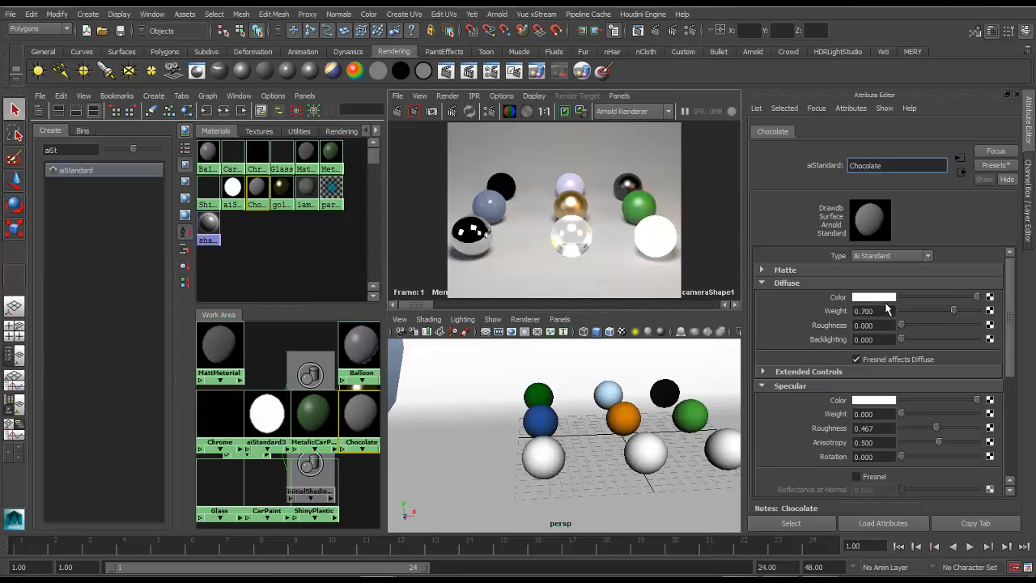
- Set Chocolate's diffuse colour to brown with red 0.38, green 0.27 and blue 0.2
{"action": "left_click", "coordinate": [882, 304]}
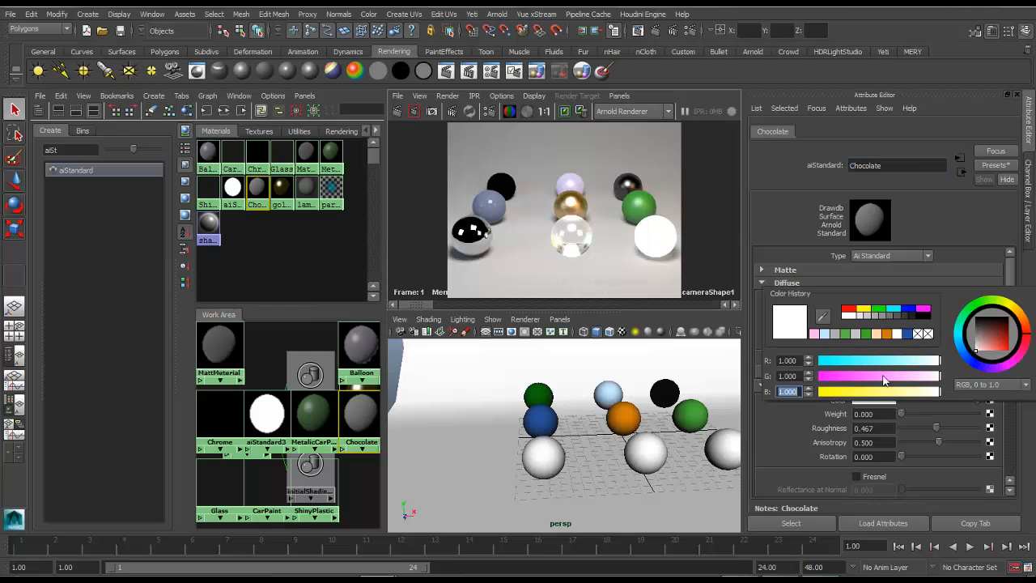
{"action": "left_click", "coordinate": [797, 360]}
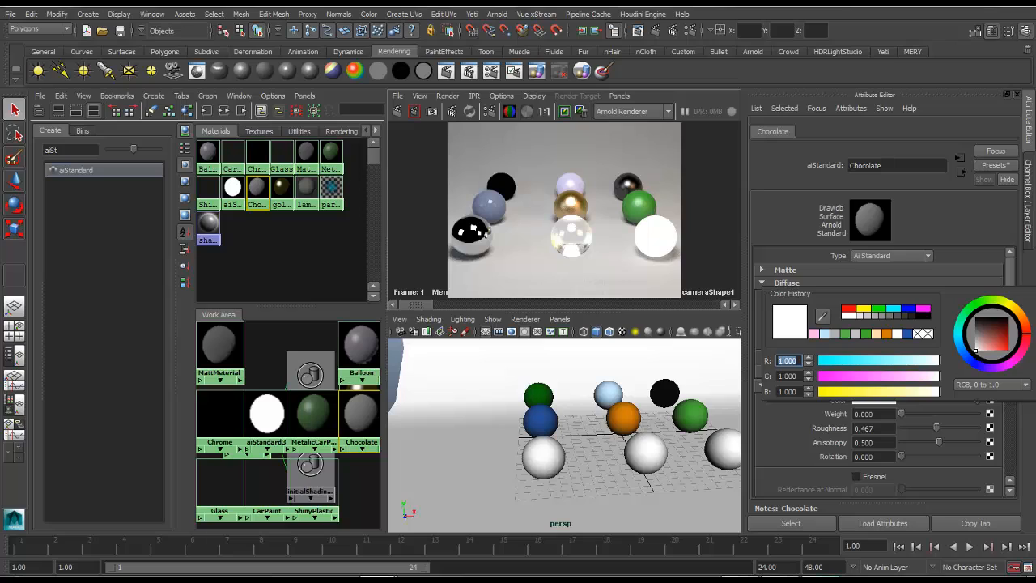
{"action": "type", "text": ".38"}
{"action": "key", "text": "Tab"}
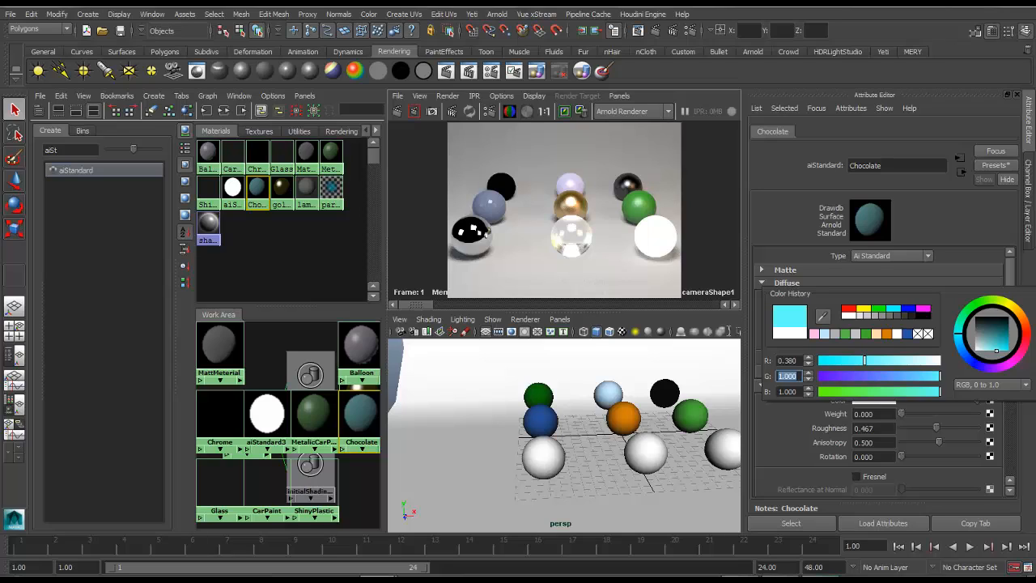
{"action": "type", "text": ".27"}
{"action": "key", "text": "Tab"}
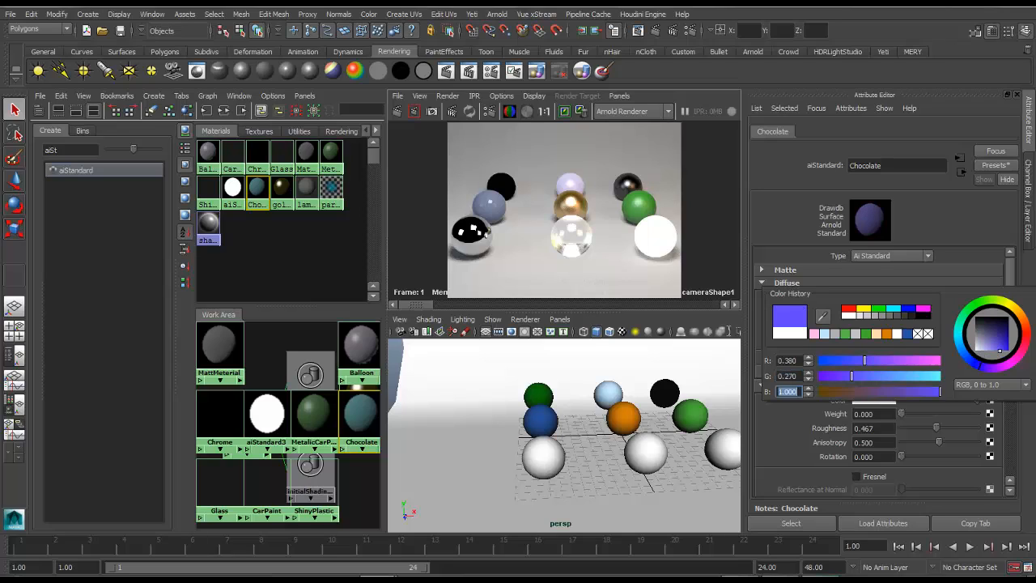
{"action": "type", "text": ".2"}
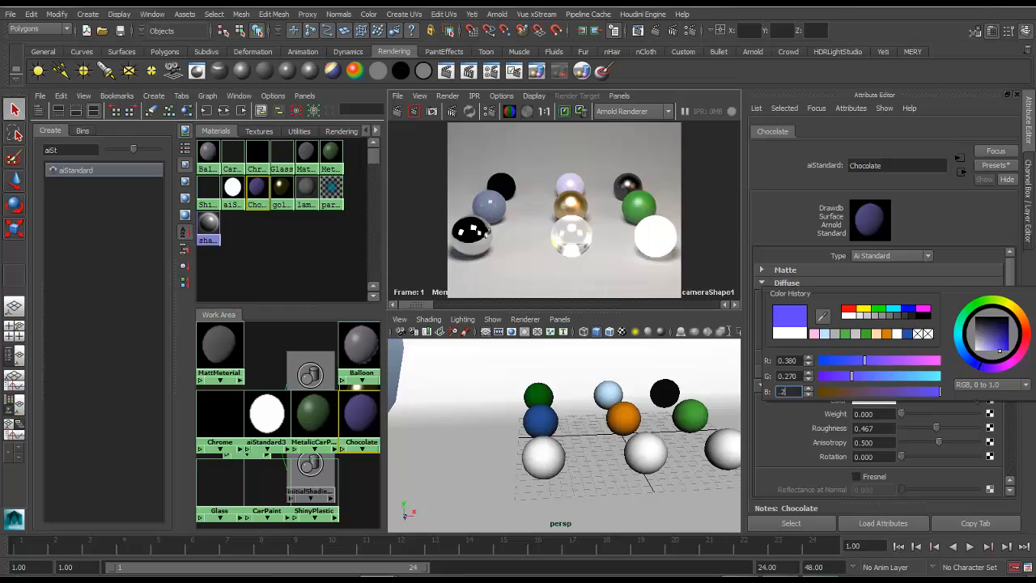
{"action": "key", "text": "Return"}
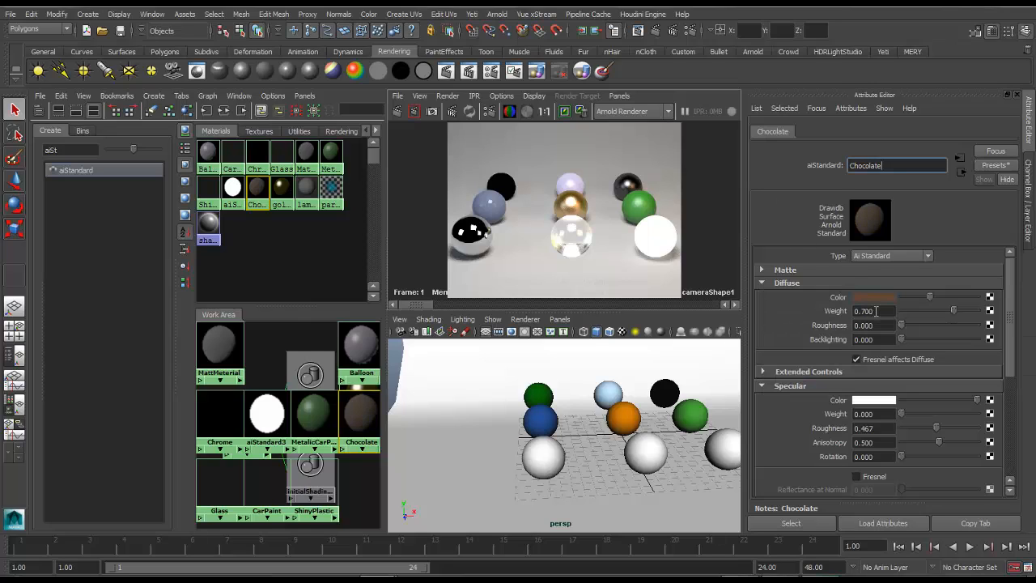
- Set Chocolate's diffuse weight to 1 and its diffuse roughness to about 0.325
{"action": "left_click_drag", "start_coordinate": [877, 311], "coordinate": [835, 312]}
{"action": "left_click_drag", "start_coordinate": [952, 312], "coordinate": [1006, 325]}
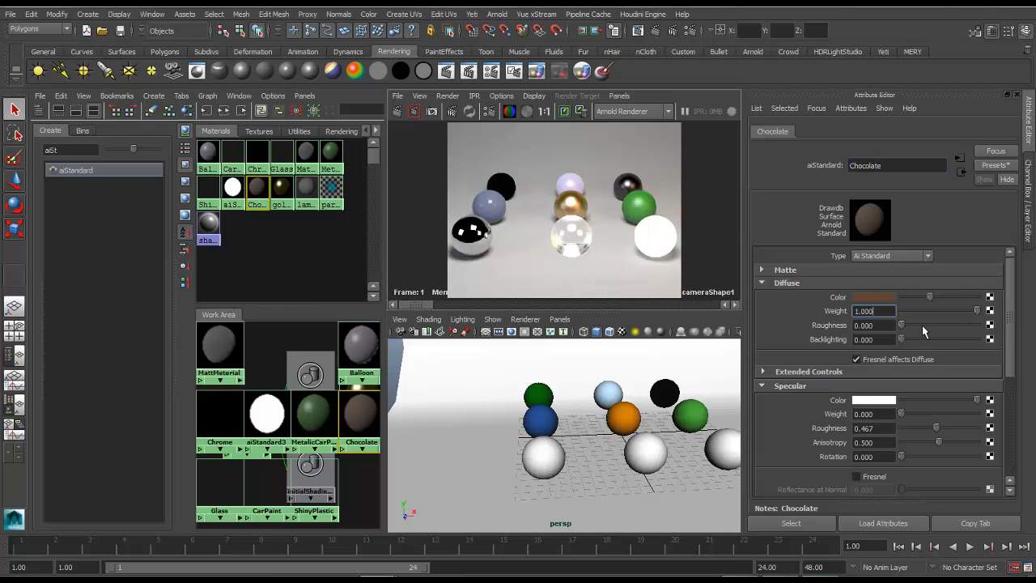
{"action": "left_click_drag", "start_coordinate": [922, 326], "coordinate": [928, 327]}
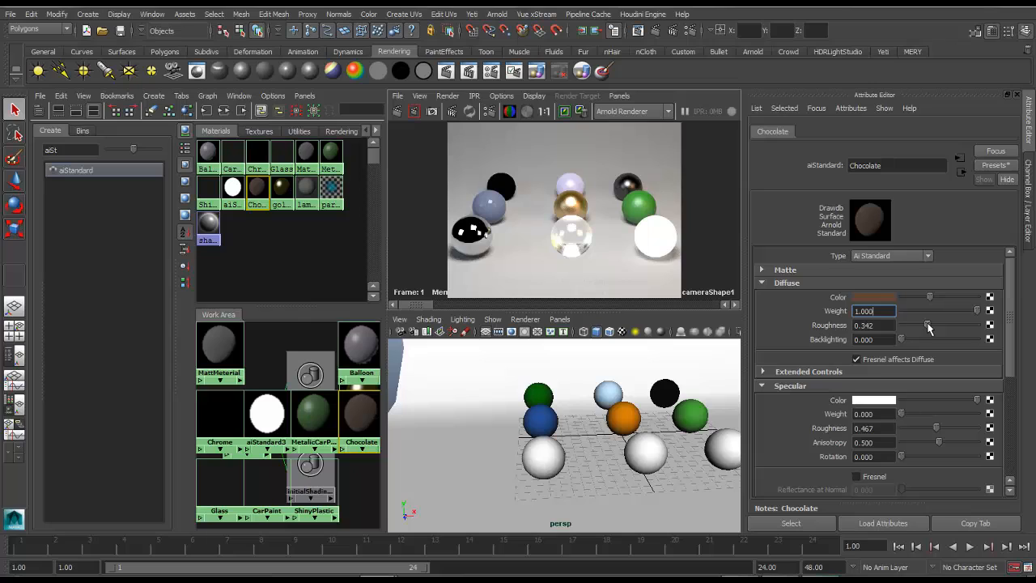
{"action": "left_click_drag", "start_coordinate": [928, 324], "coordinate": [927, 324]}
- Set Chocolate's specular weight to about 0.632 and its specular roughness to 0
{"action": "scroll", "coordinate": [927, 332], "scroll_direction": "down", "scroll_amount": 2}
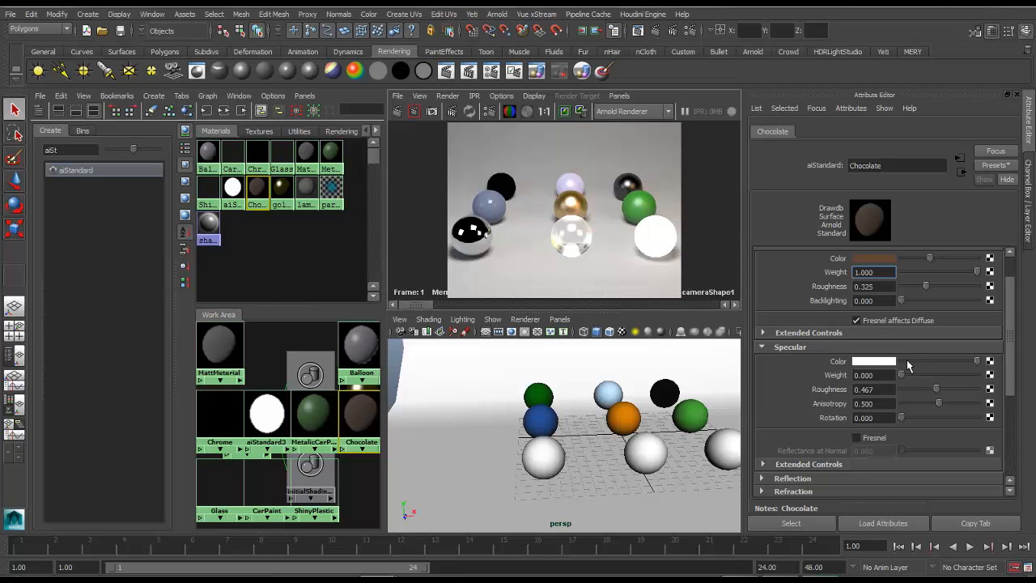
{"action": "left_click", "coordinate": [944, 375]}
{"action": "left_click_drag", "start_coordinate": [944, 378], "coordinate": [950, 378]}
{"action": "left_click_drag", "start_coordinate": [936, 389], "coordinate": [874, 395]}
- Enable specular Fresnel on Chocolate and set its reflectance at normal to 0.1
{"action": "left_click", "coordinate": [885, 438]}
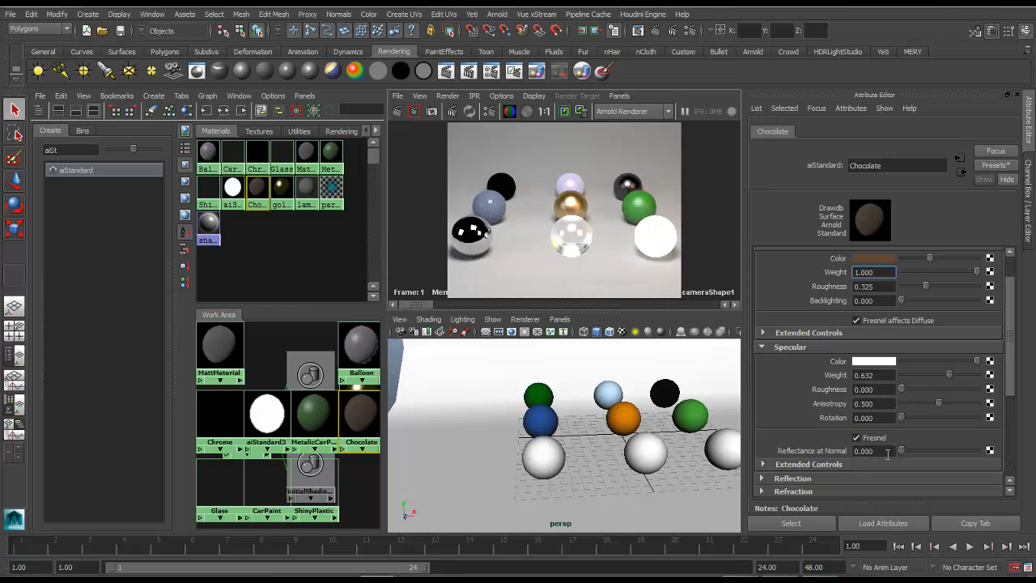
{"action": "left_click", "coordinate": [888, 452]}
{"action": "key", "text": "BackSpace"}
{"action": "key", "text": "BackSpace"}
{"action": "key", "text": "BackSpace"}
{"action": "type", "text": "1"}
{"action": "key", "text": "Return"}
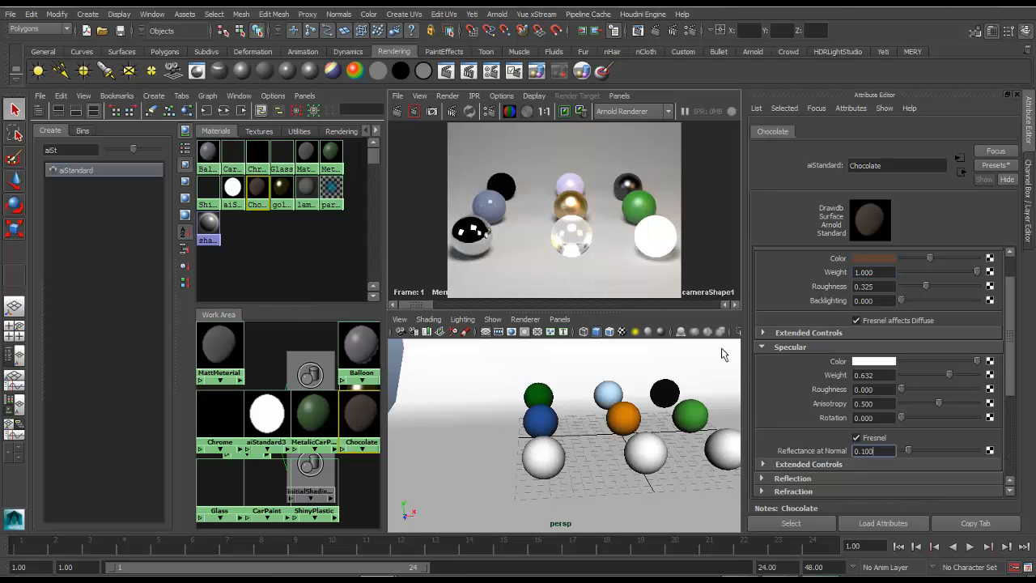
- Assign Chocolate to the left sphere of the back row, render the scene, and clear the material selection
{"action": "middle_click_drag", "start_coordinate": [255, 192], "coordinate": [537, 397]}
{"action": "left_click", "coordinate": [447, 112]}
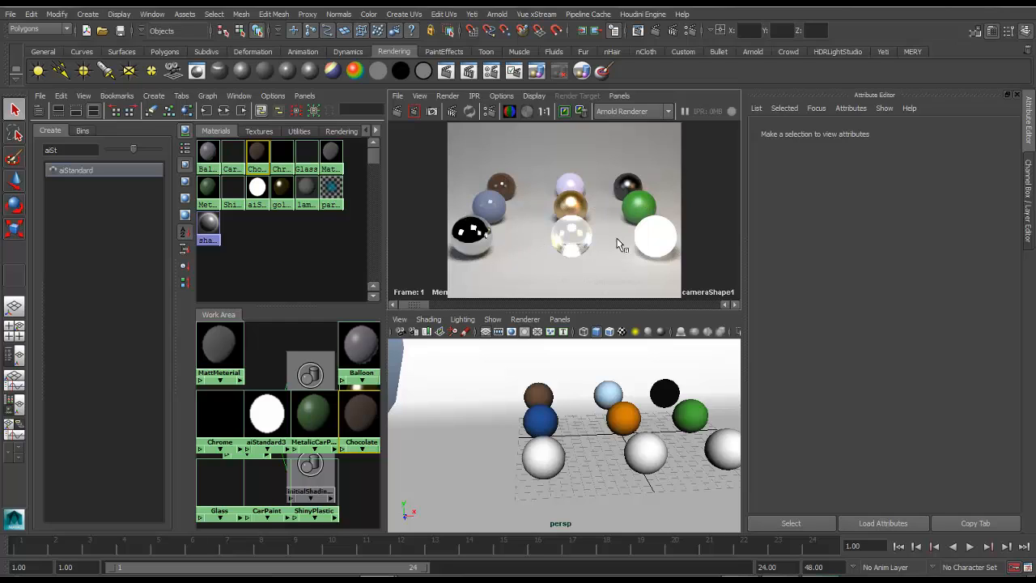
{"action": "left_click", "coordinate": [320, 251]}
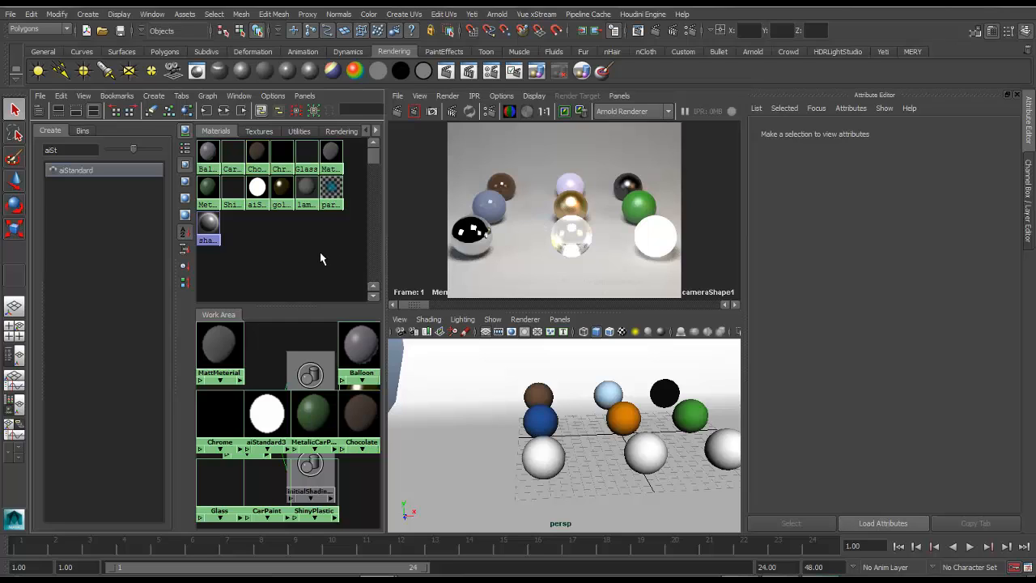